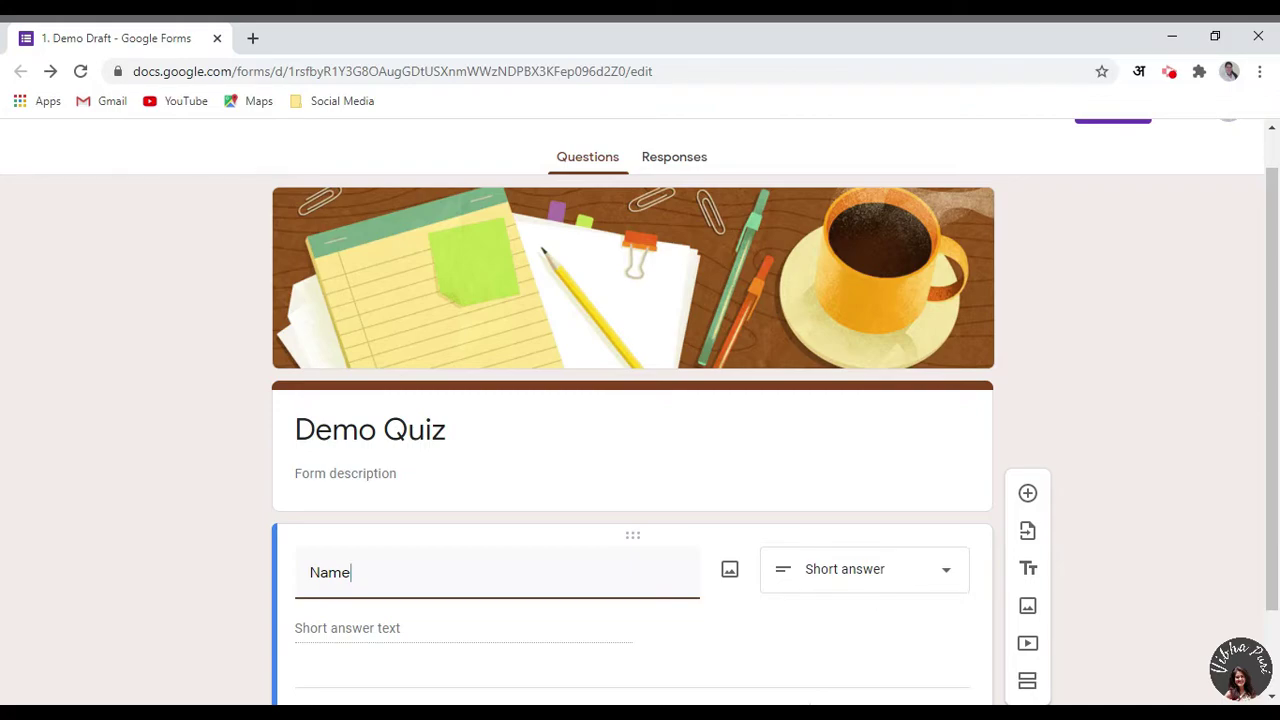
Duplicate the Name question and delete the copy.
left_click(913, 582)
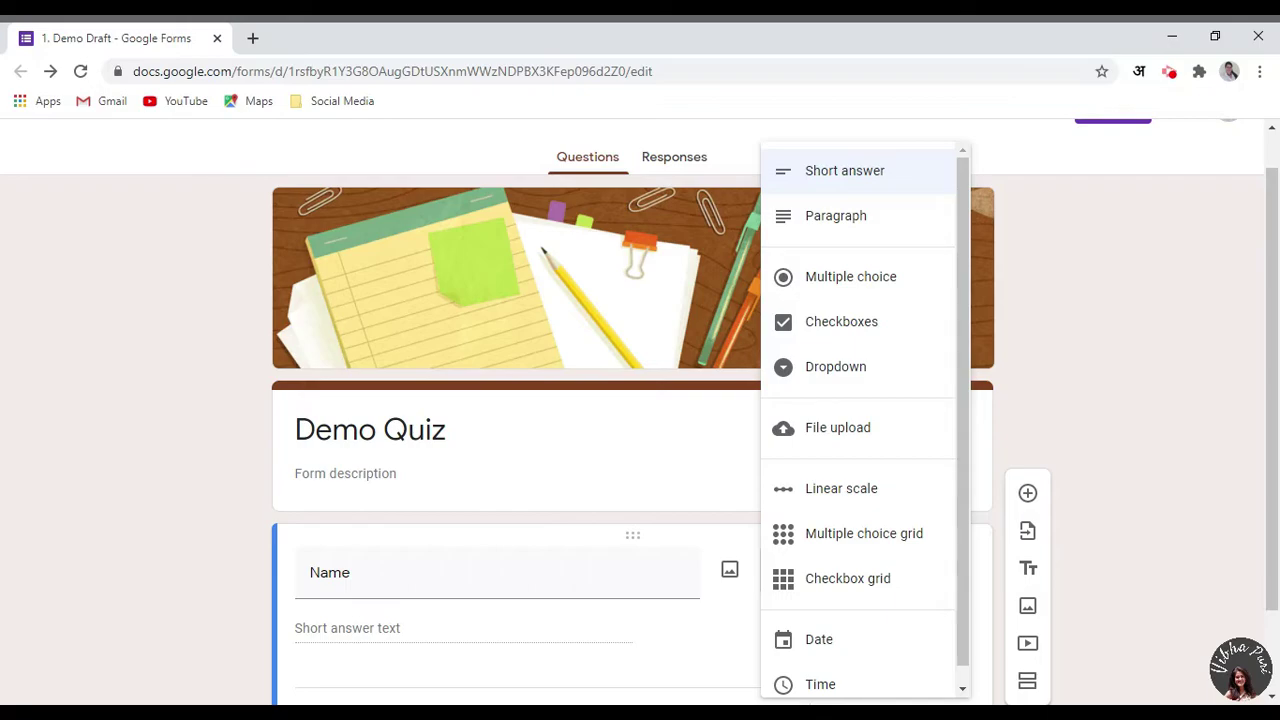
left_click(1111, 540)
scroll(1111, 540, "down", 1)
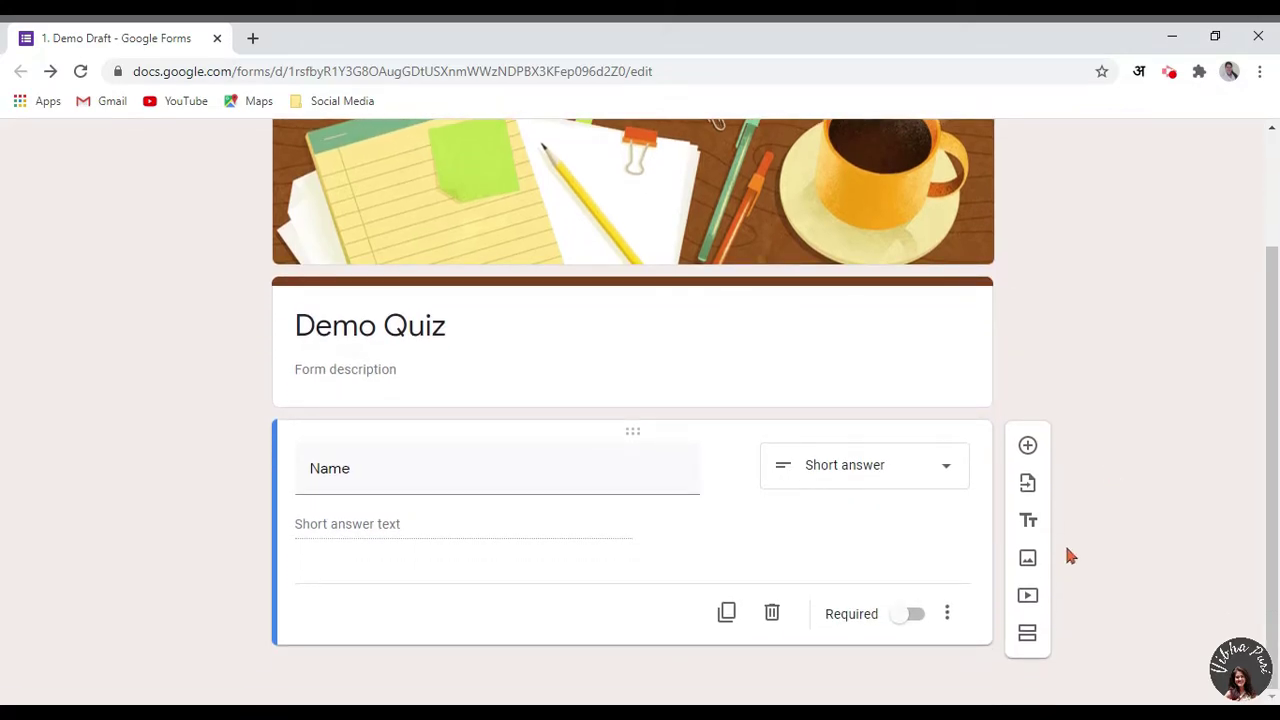
left_click(727, 613)
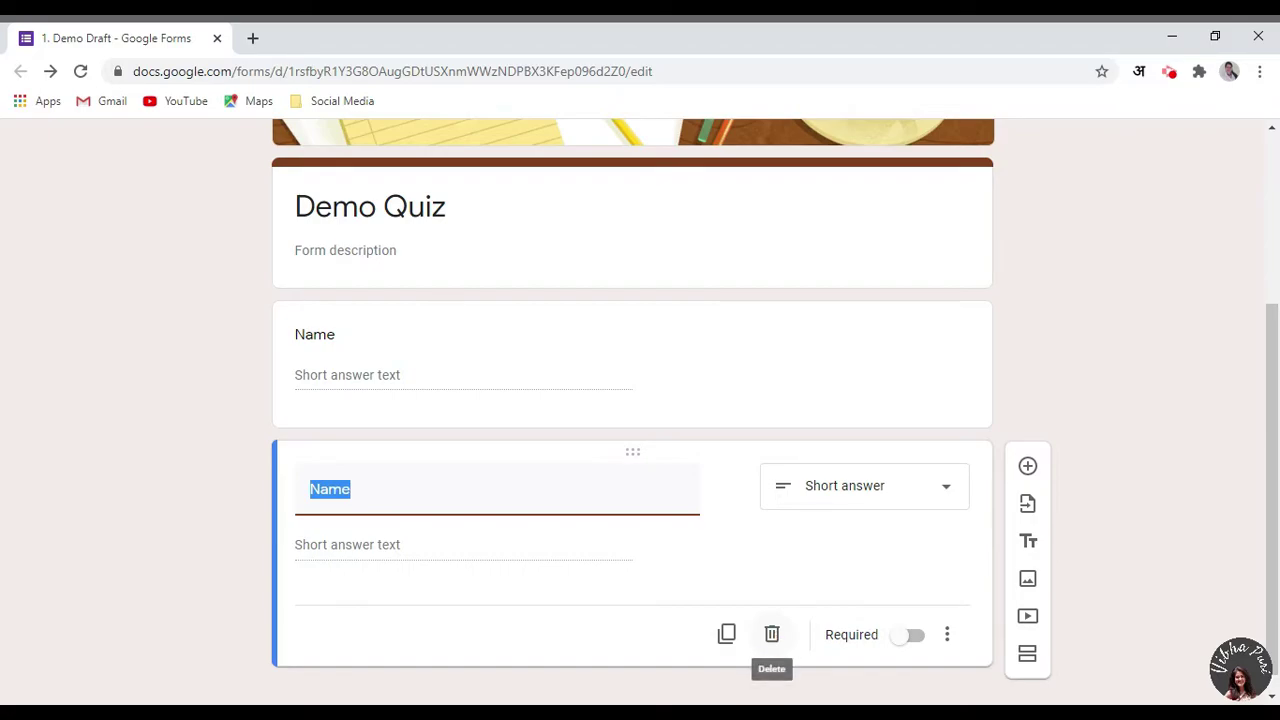
left_click(773, 638)
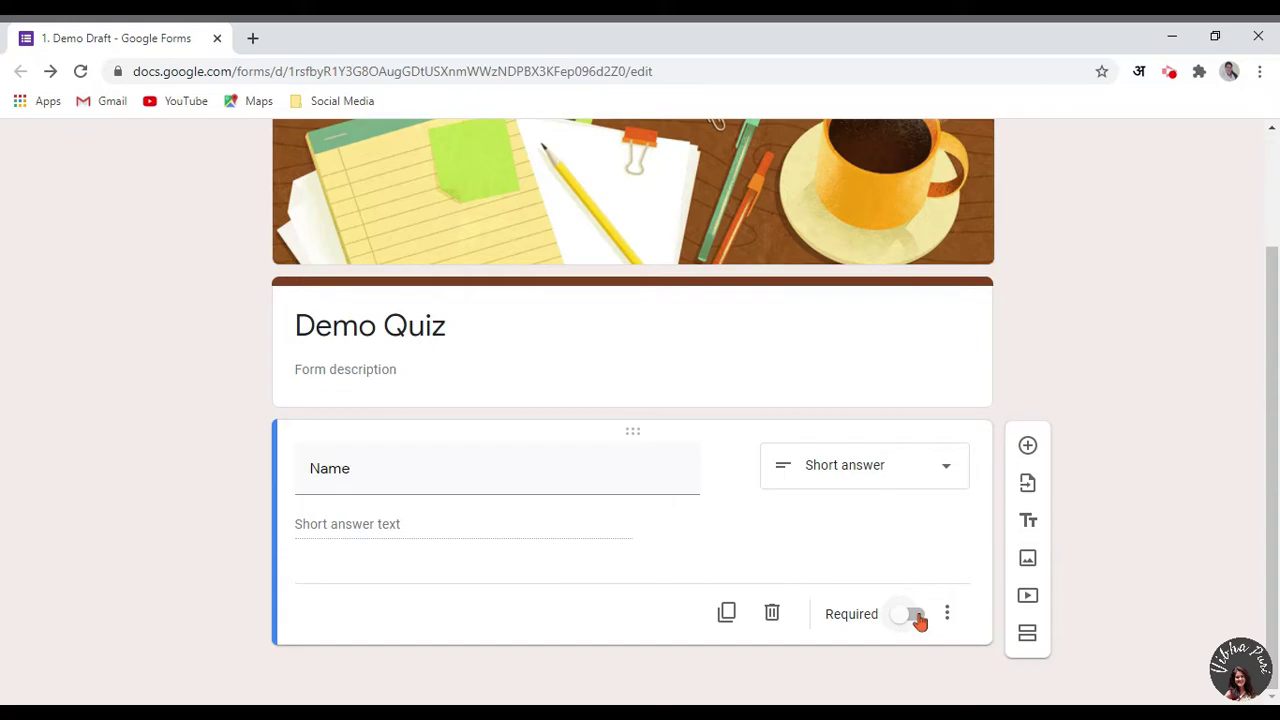
Make the Name question required and add a new question titled "Class" below it.
left_click(915, 614)
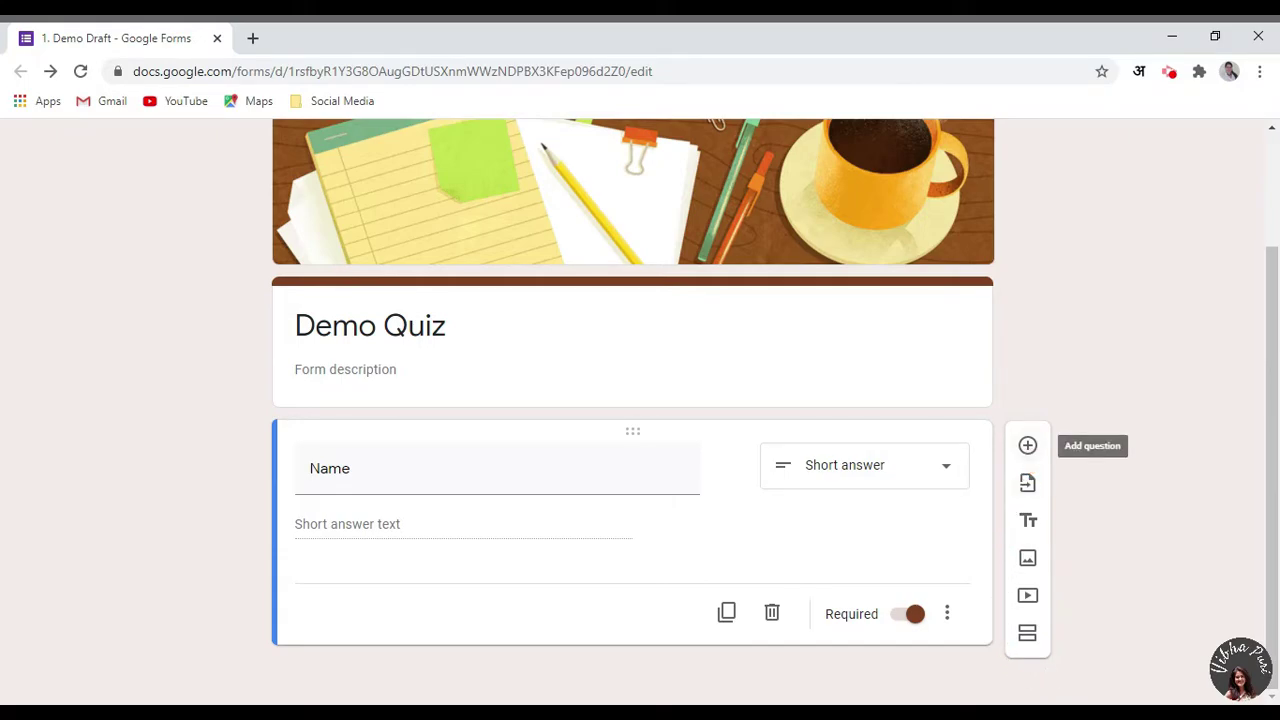
left_click(1028, 445)
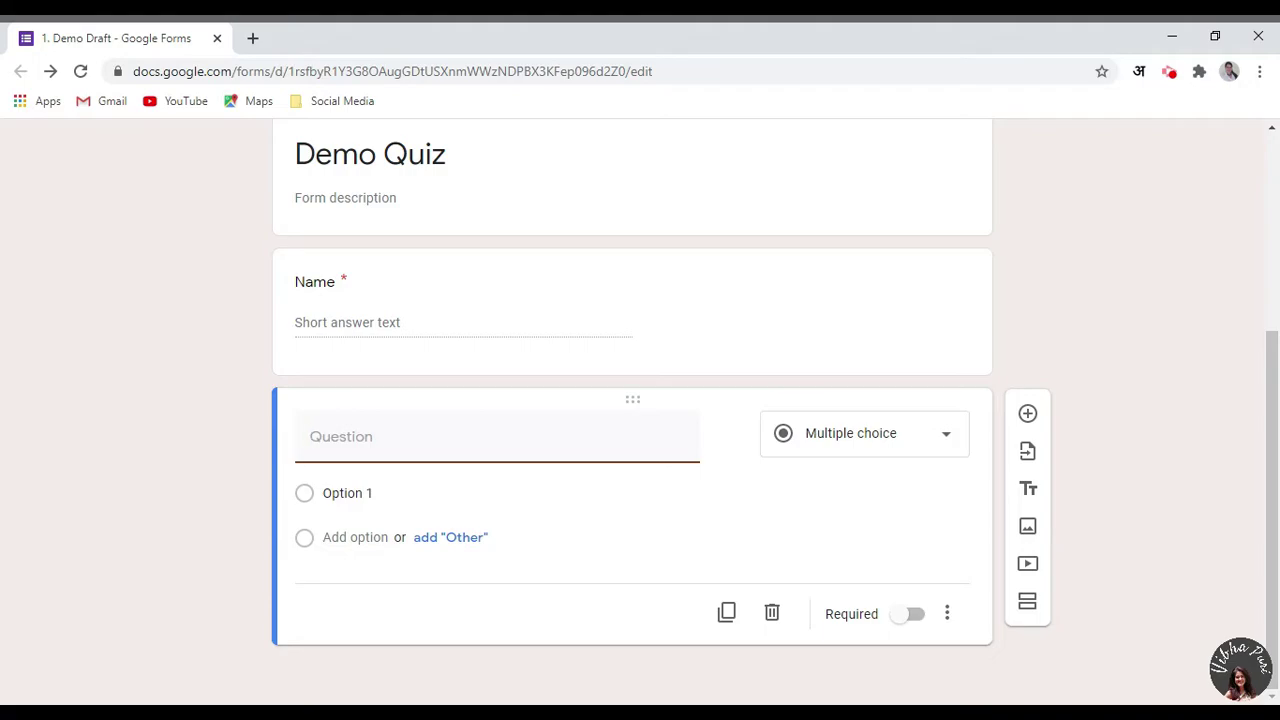
type("Class")
key("Tab")
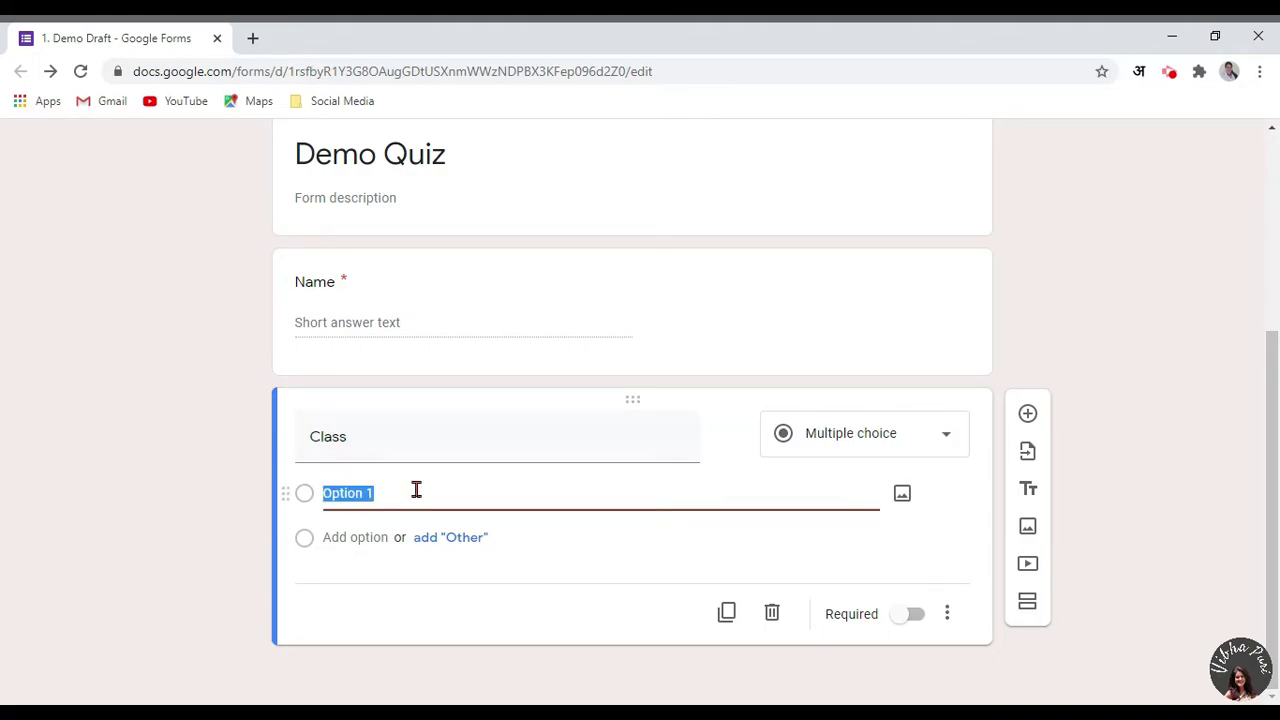
Enter IX-A, IX-B and IX-C as the answer options of the Class question.
type("IX-A")
key("Return")
type("IX-B")
key("Return")
type("IX-C")
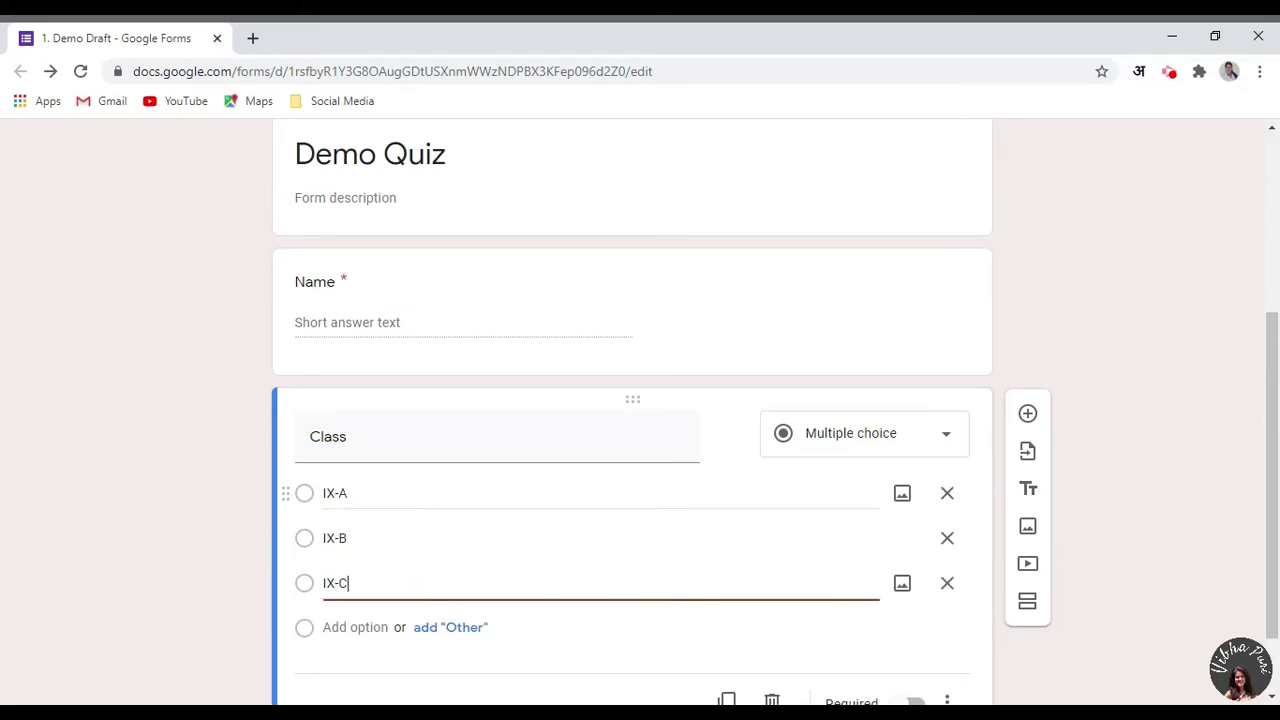
left_click(1127, 556)
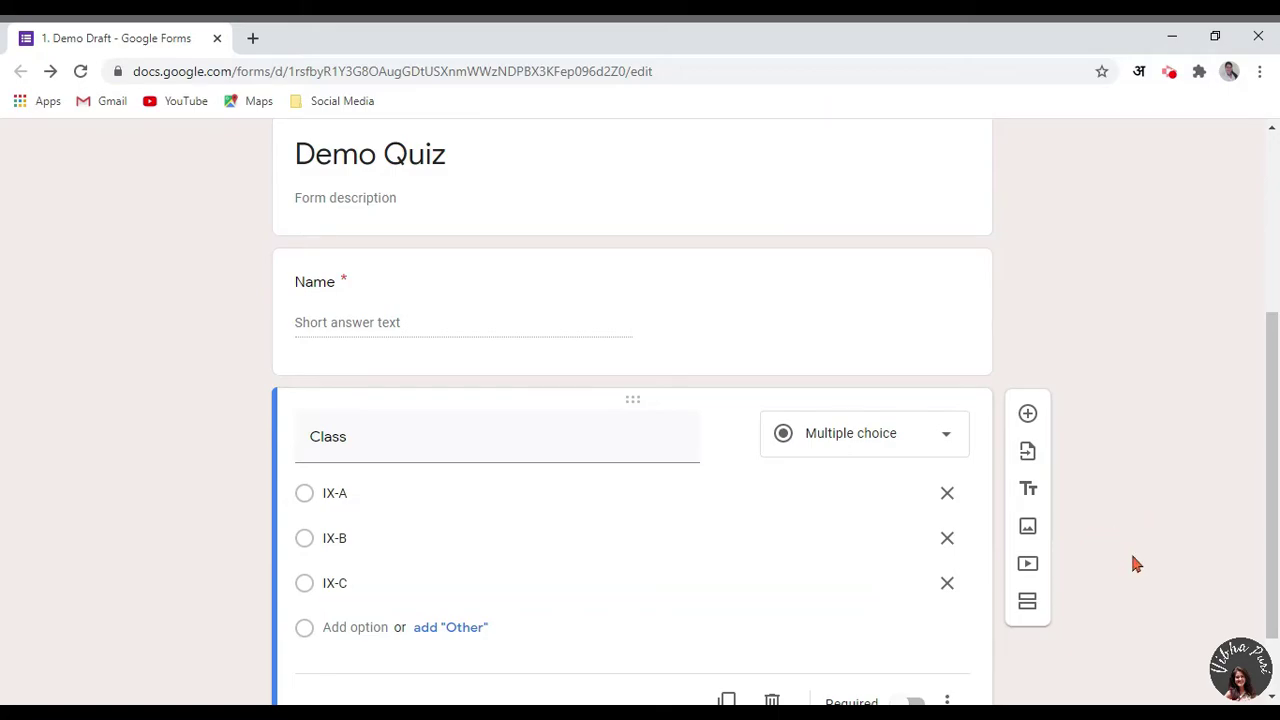
Change the Class question's type to Dropdown and make the question required.
left_click(907, 443)
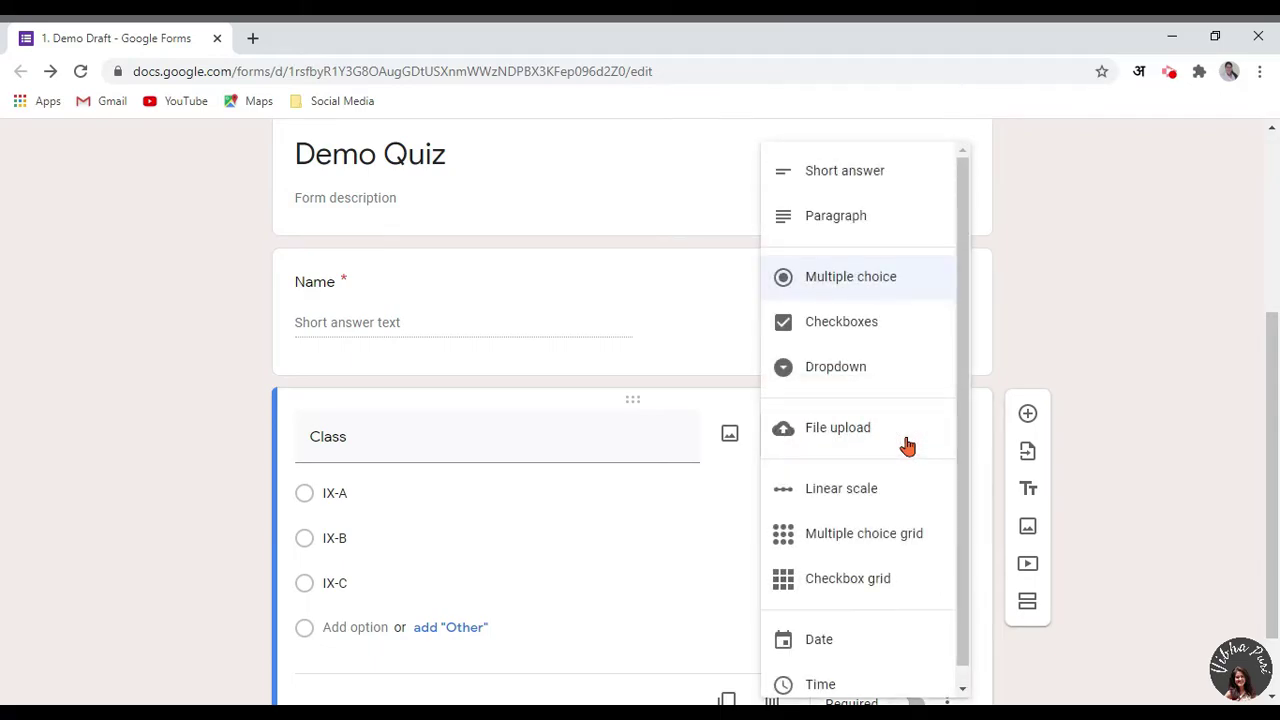
left_click(880, 368)
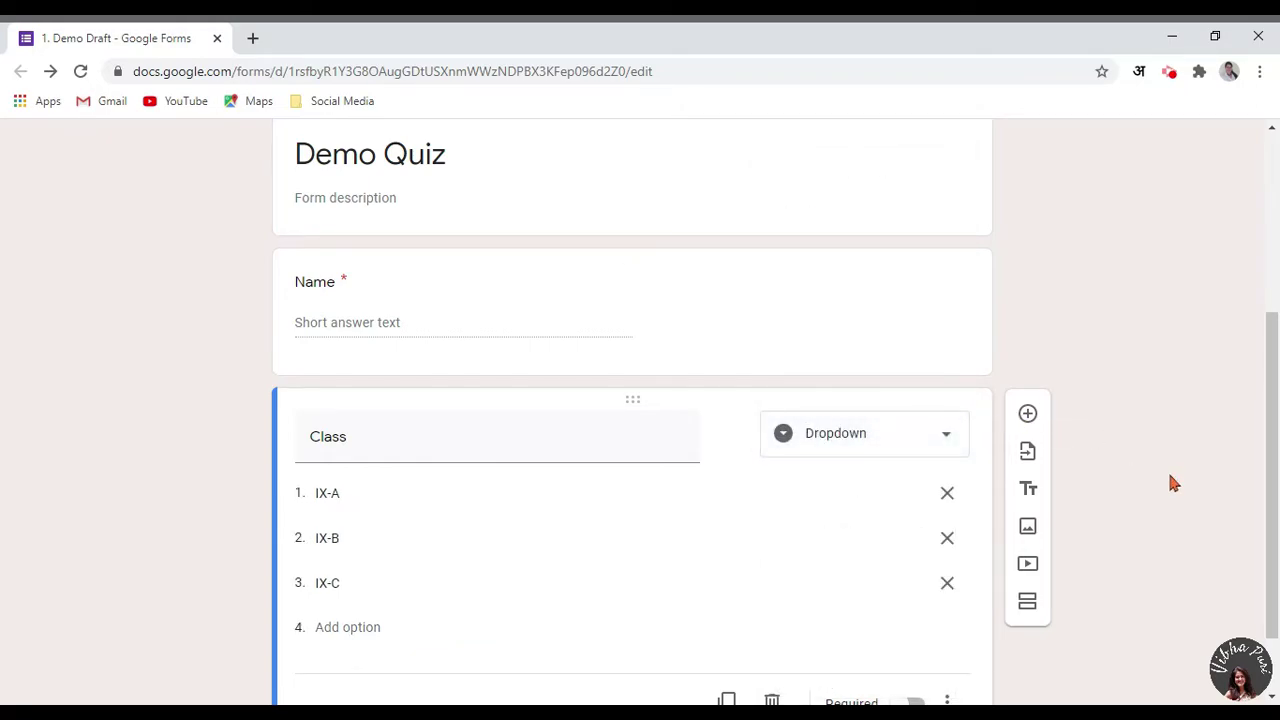
scroll(1173, 483, "down", 1)
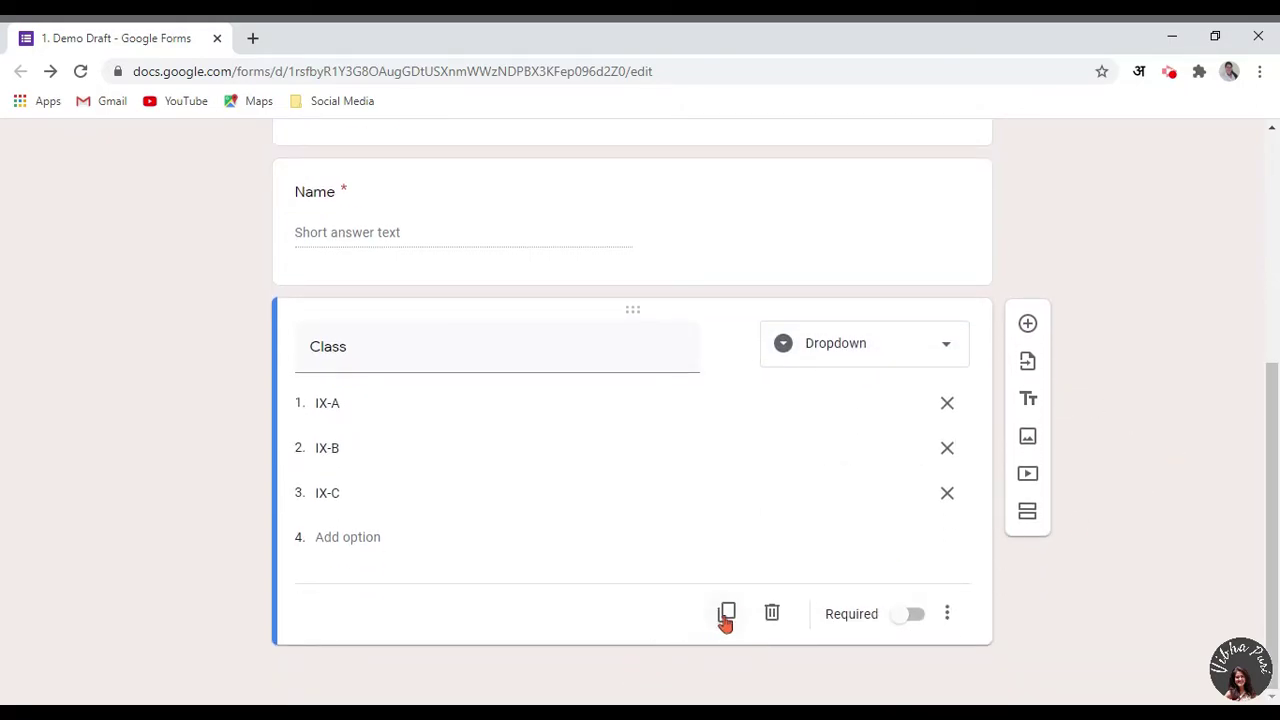
left_click(915, 617)
Preview the form, check the choices offered by the Class question, and return to the form editor.
scroll(1158, 528, "up", 4)
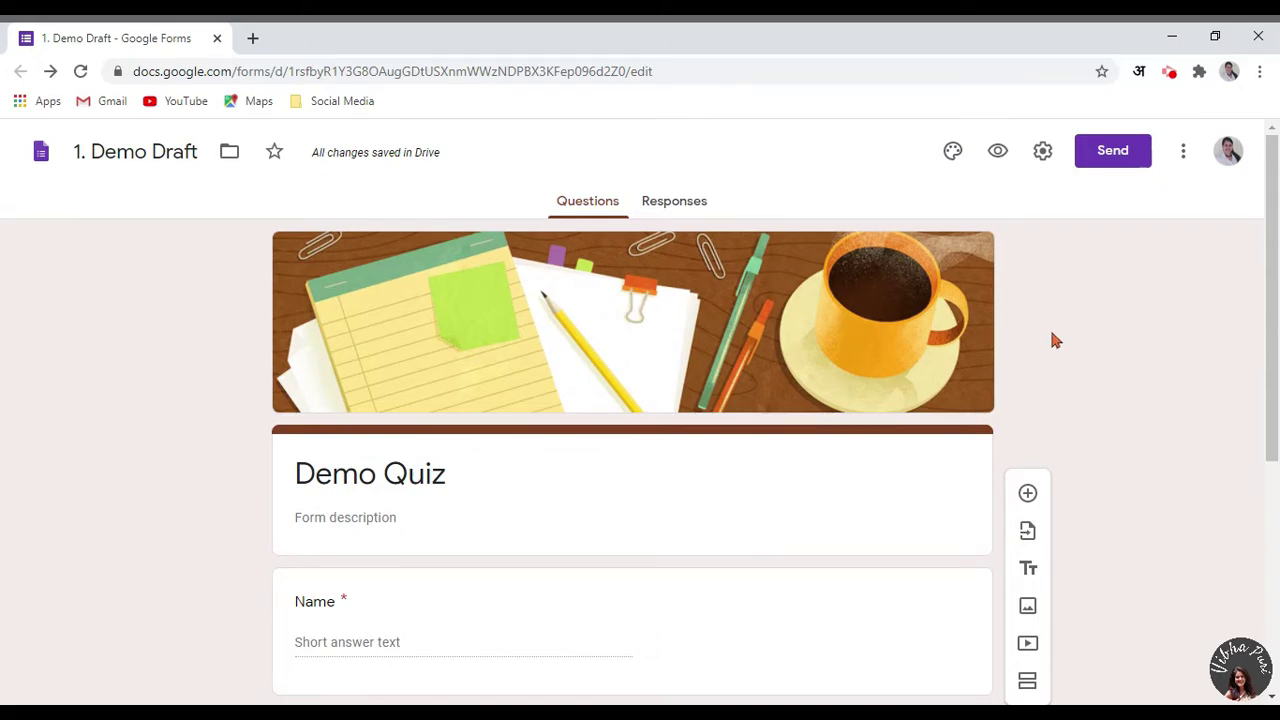
left_click(997, 152)
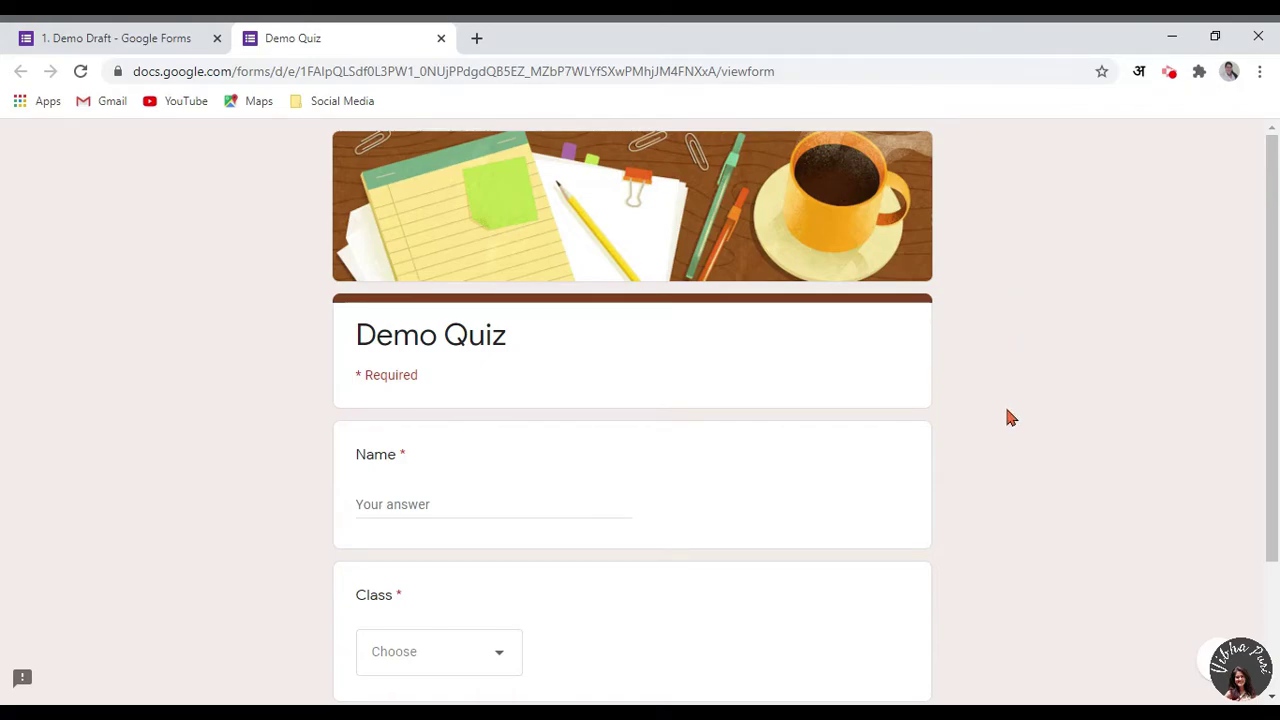
scroll(1010, 417, "down", 1)
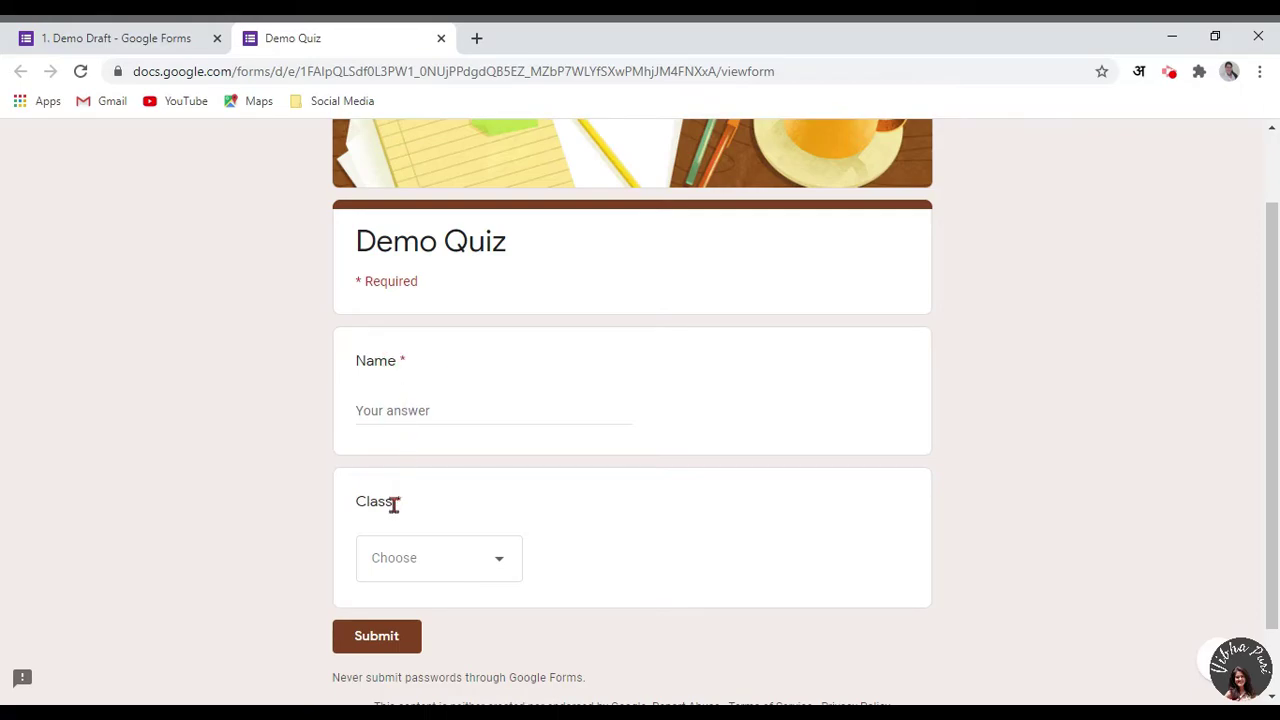
left_click(476, 569)
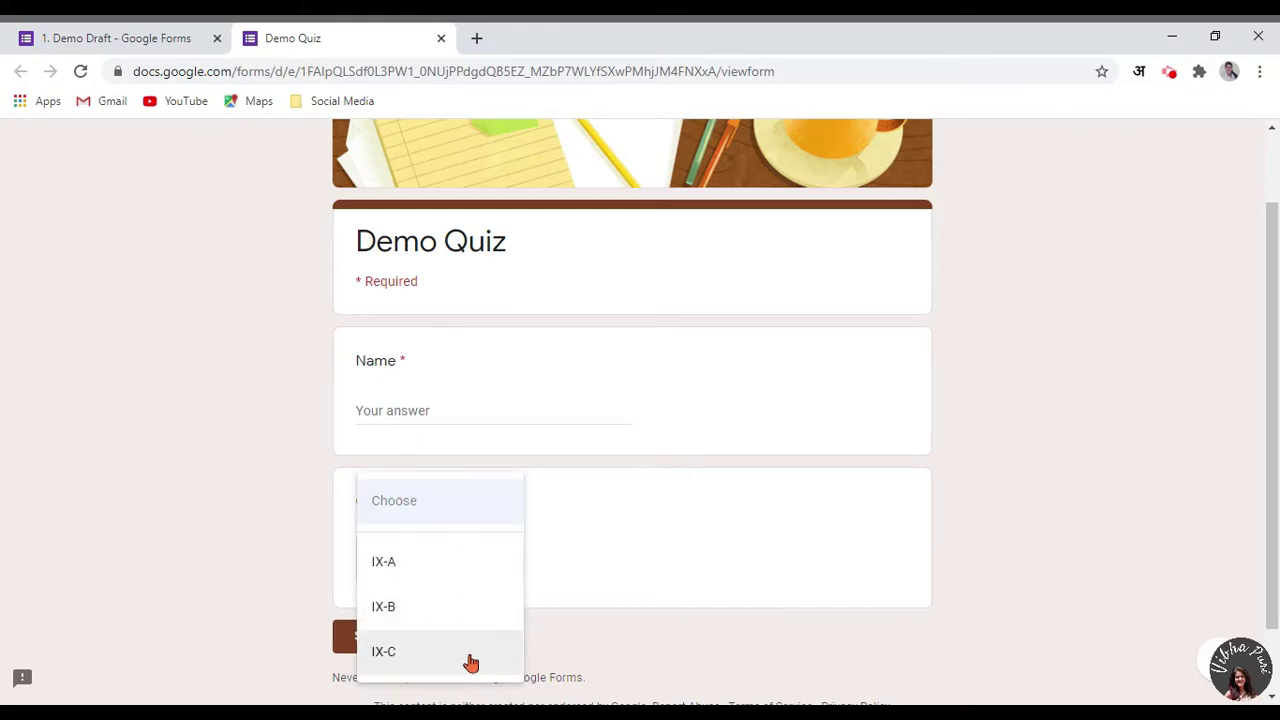
left_click(974, 595)
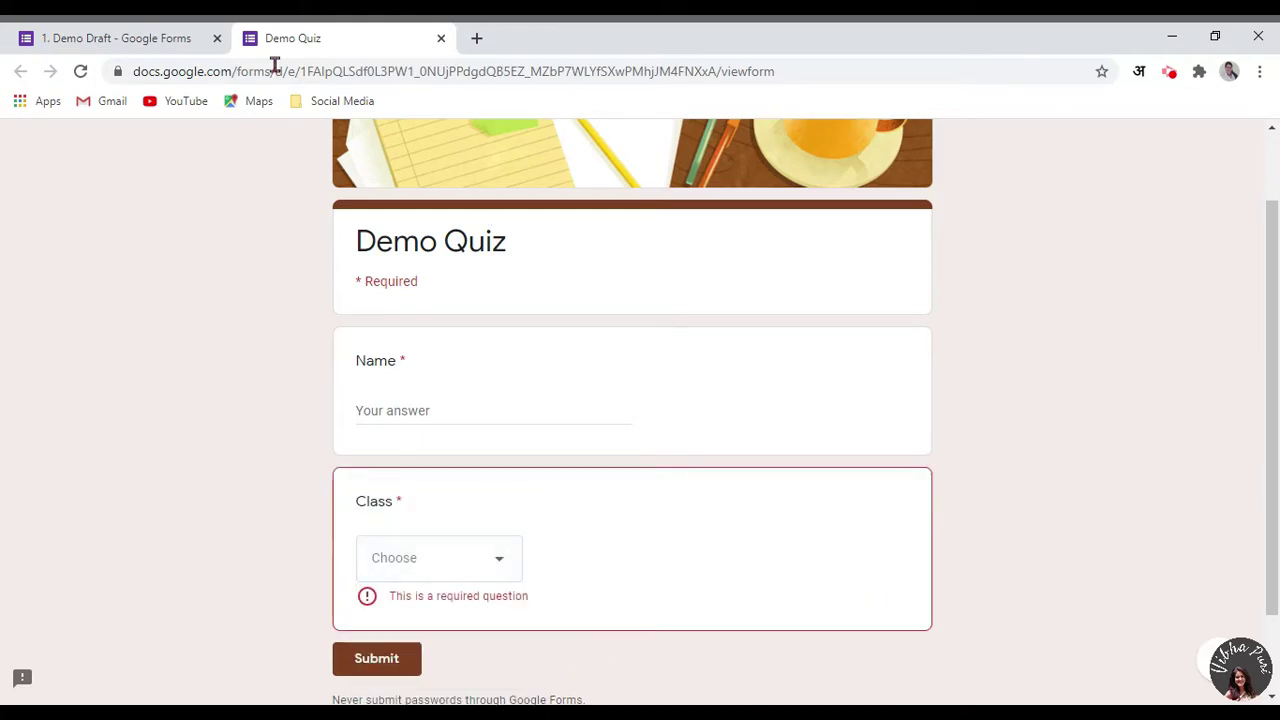
left_click(60, 38)
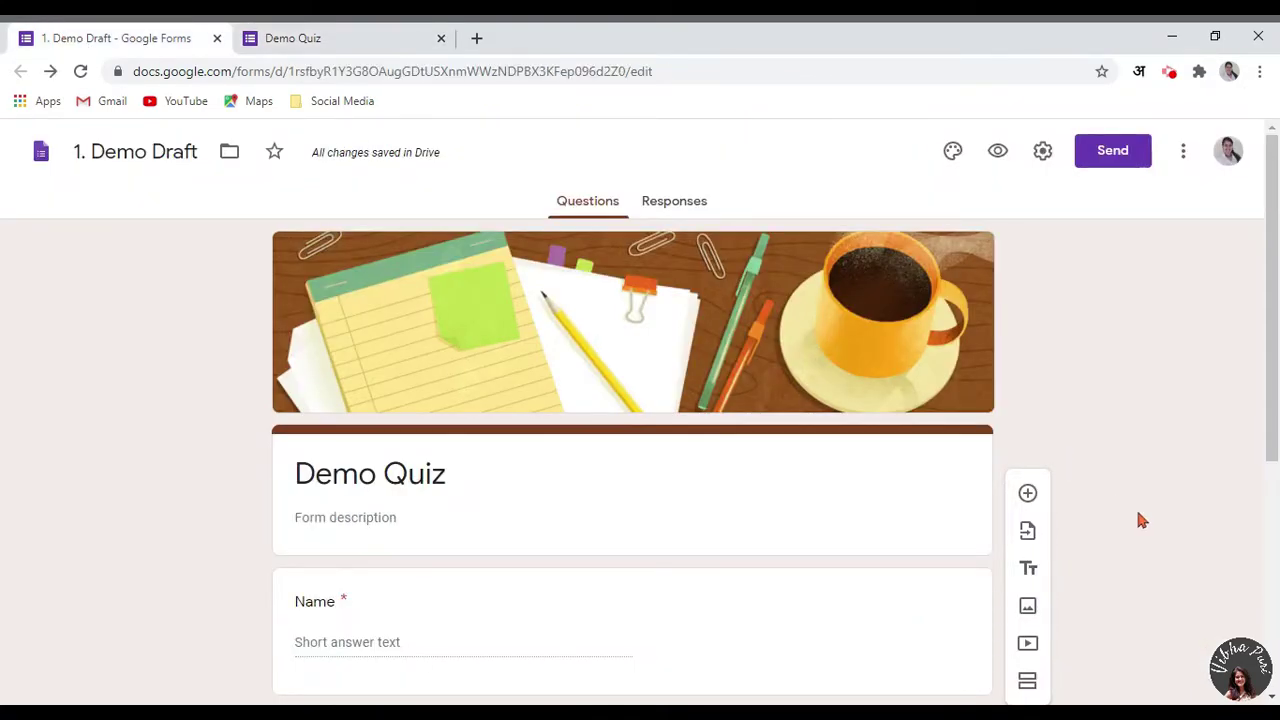
Add a multiple choice question titled "What is an equilateral triangle?" after Class and close the form preview.
scroll(1138, 518, "down", 4)
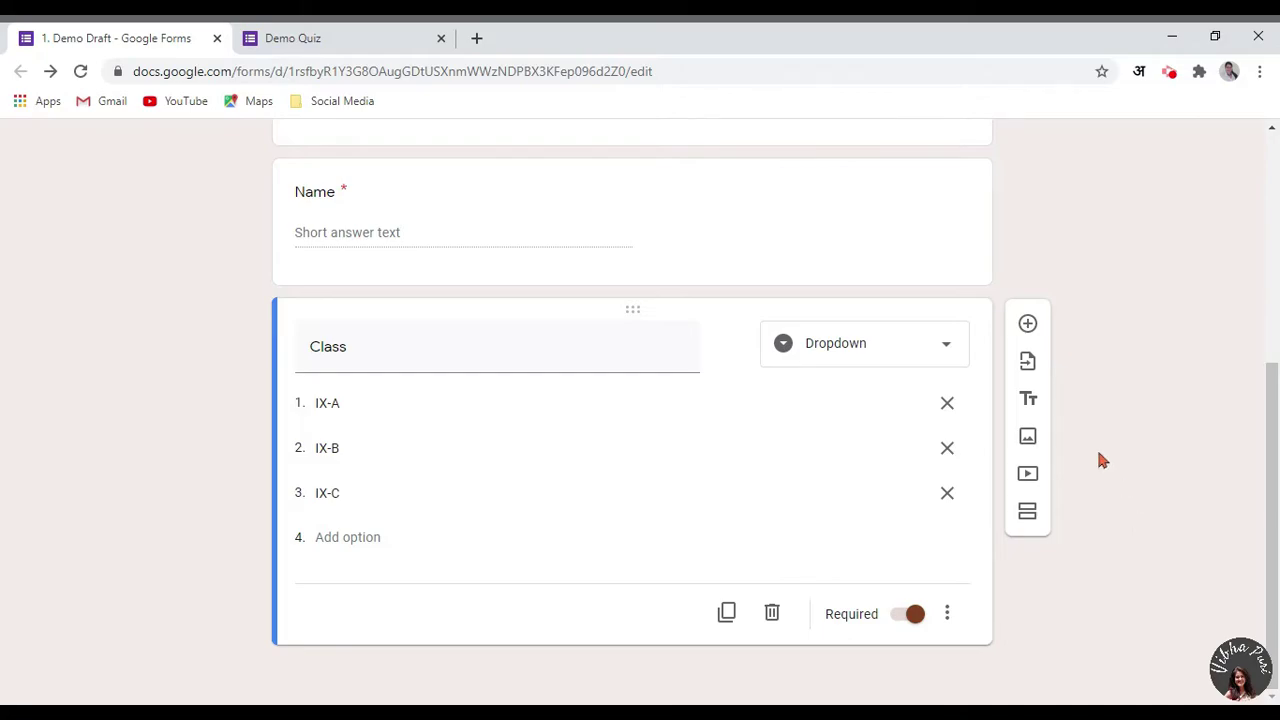
left_click(1027, 324)
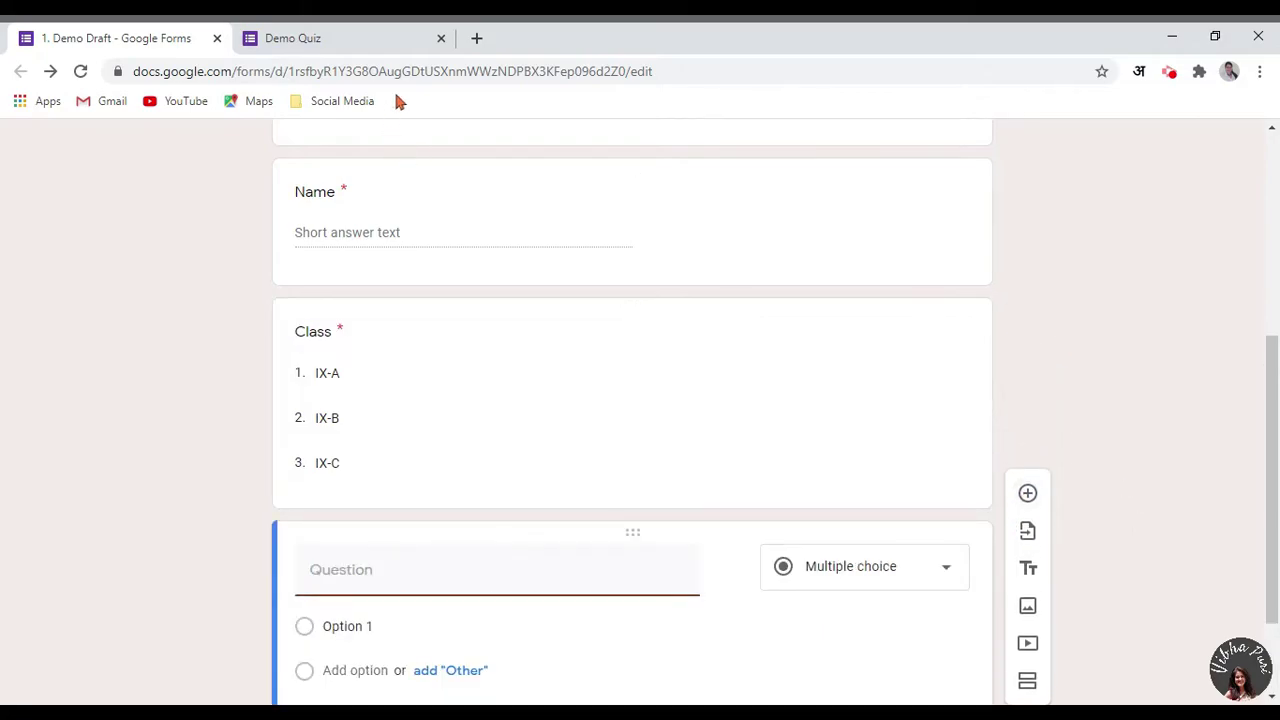
left_click(441, 39)
scroll(1101, 609, "down", 2)
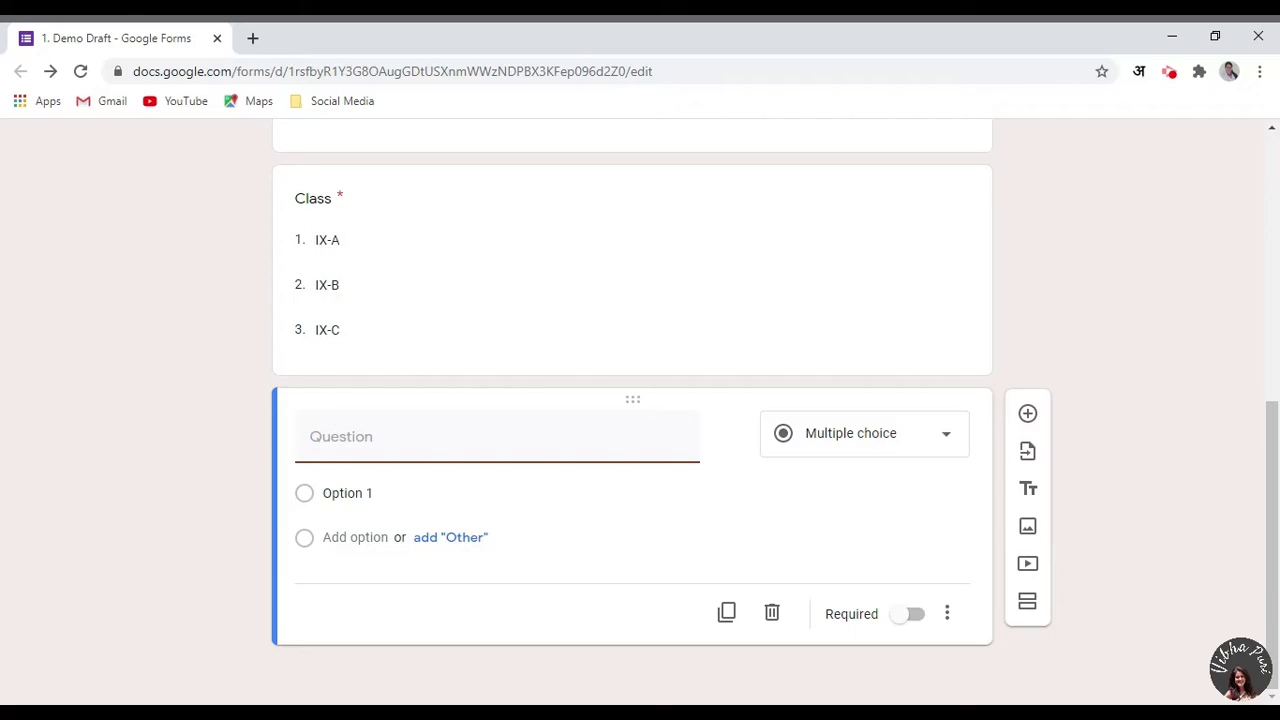
type("What is an equilateral triangle?")
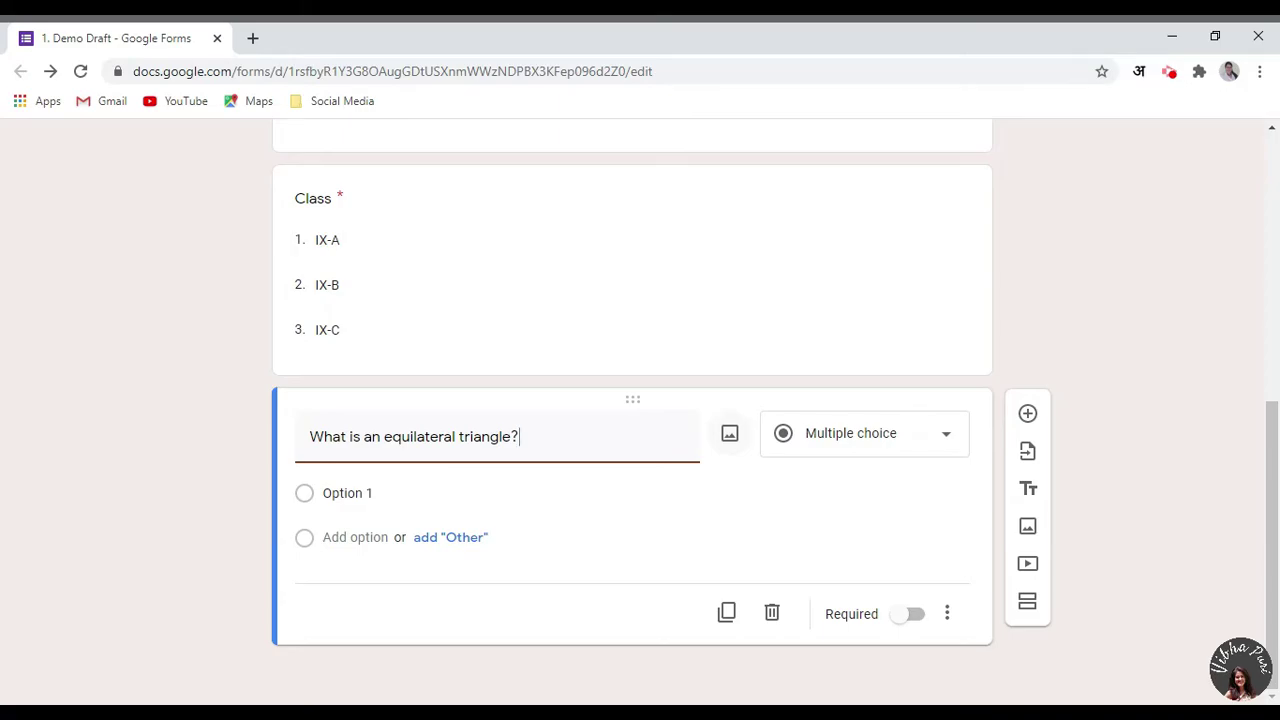
Start inserting an image into the triangle question and search Google Images for "equilateral triangle".
left_click(733, 440)
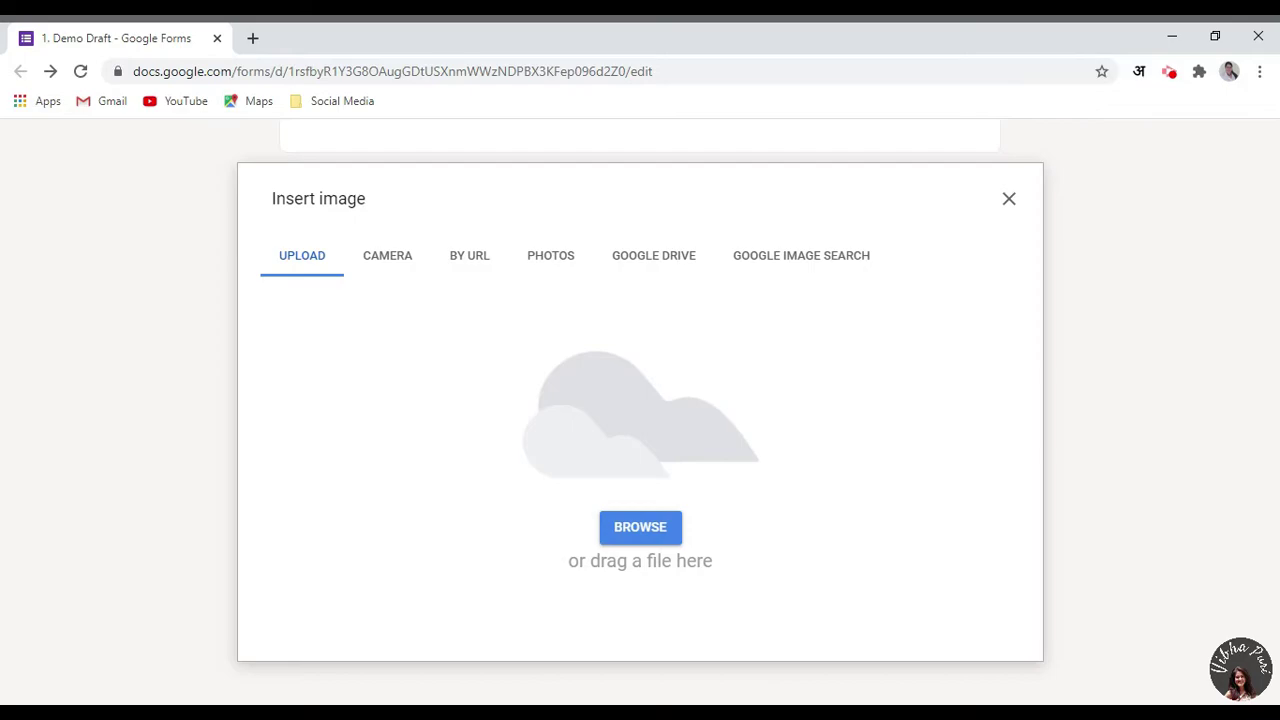
left_click(470, 262)
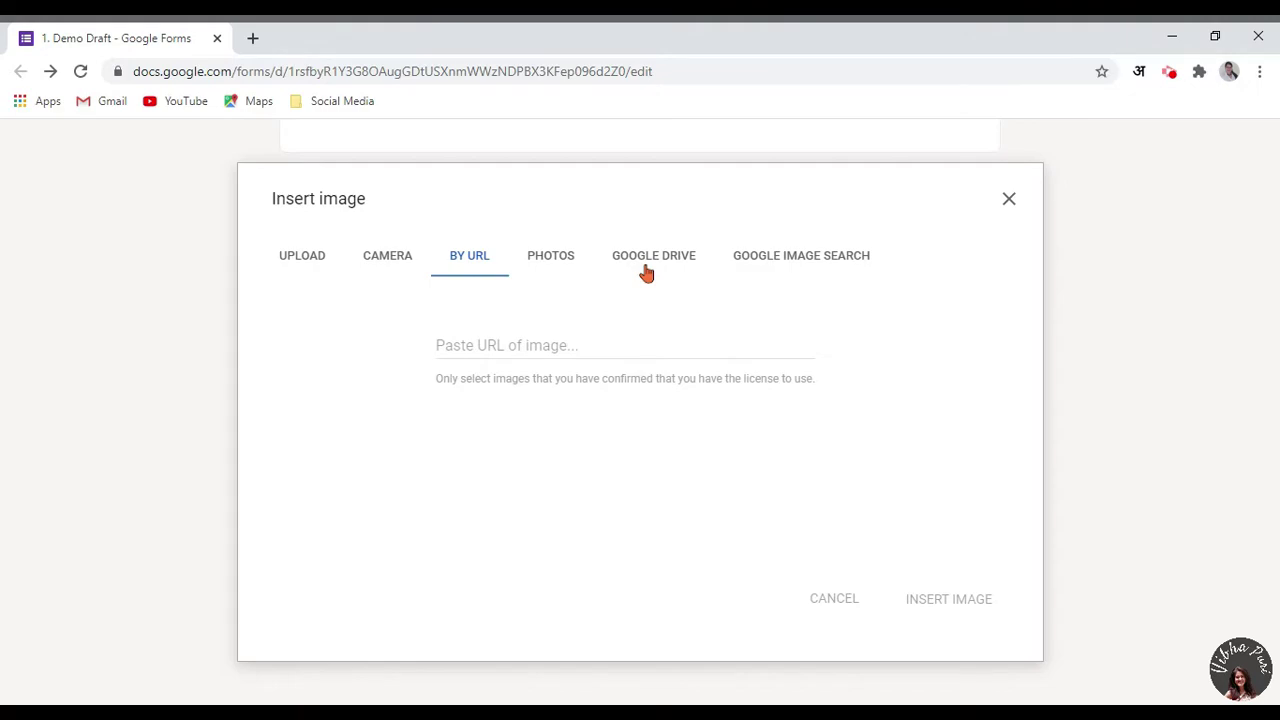
left_click(786, 262)
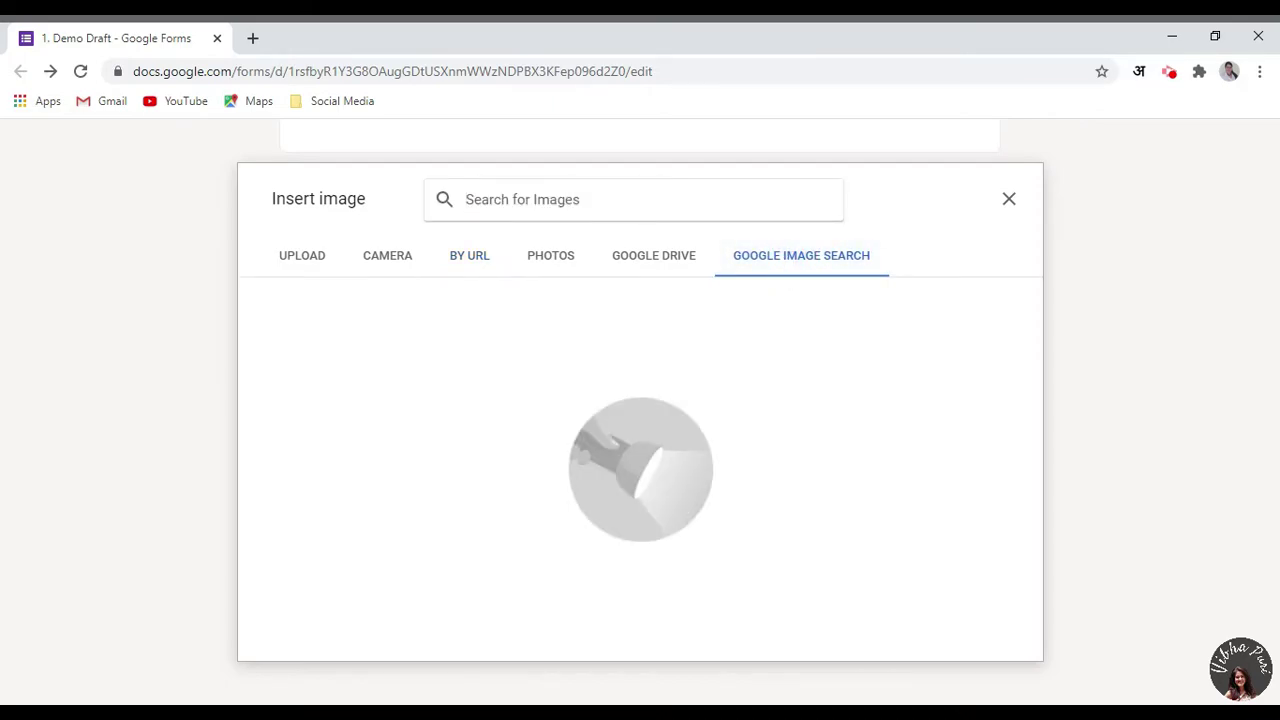
type("e")
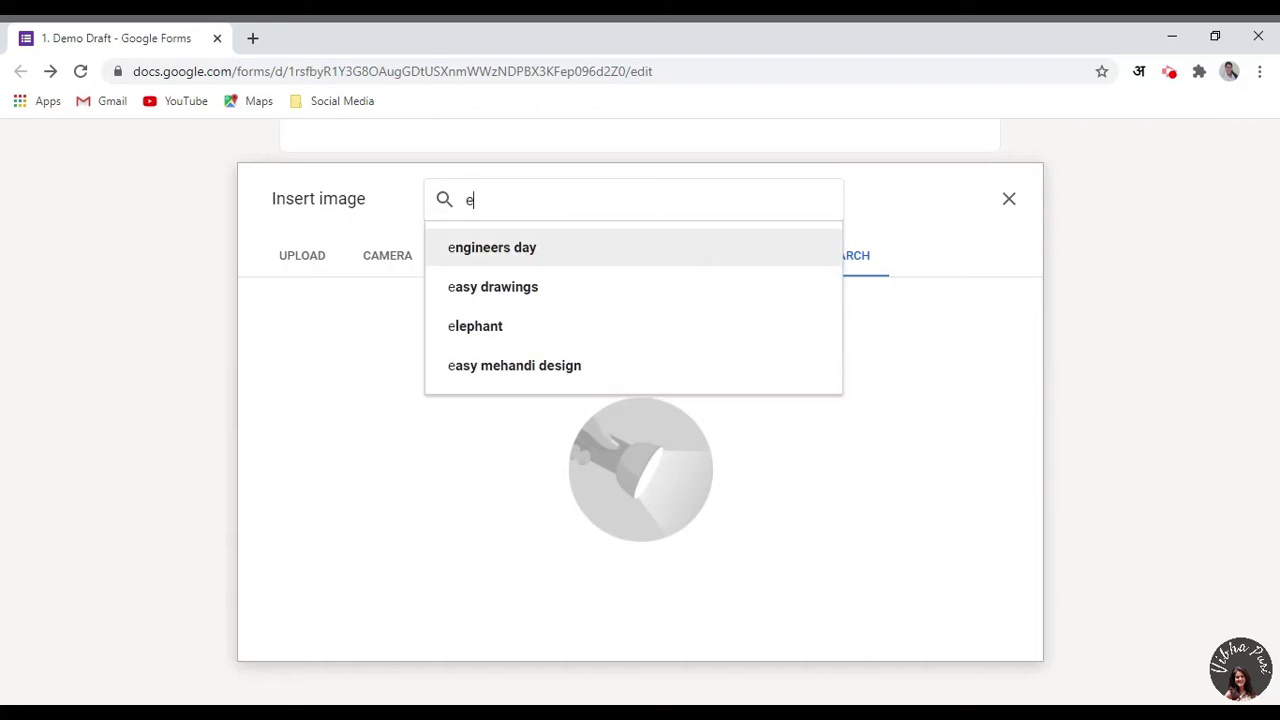
type("quilater")
type("al")
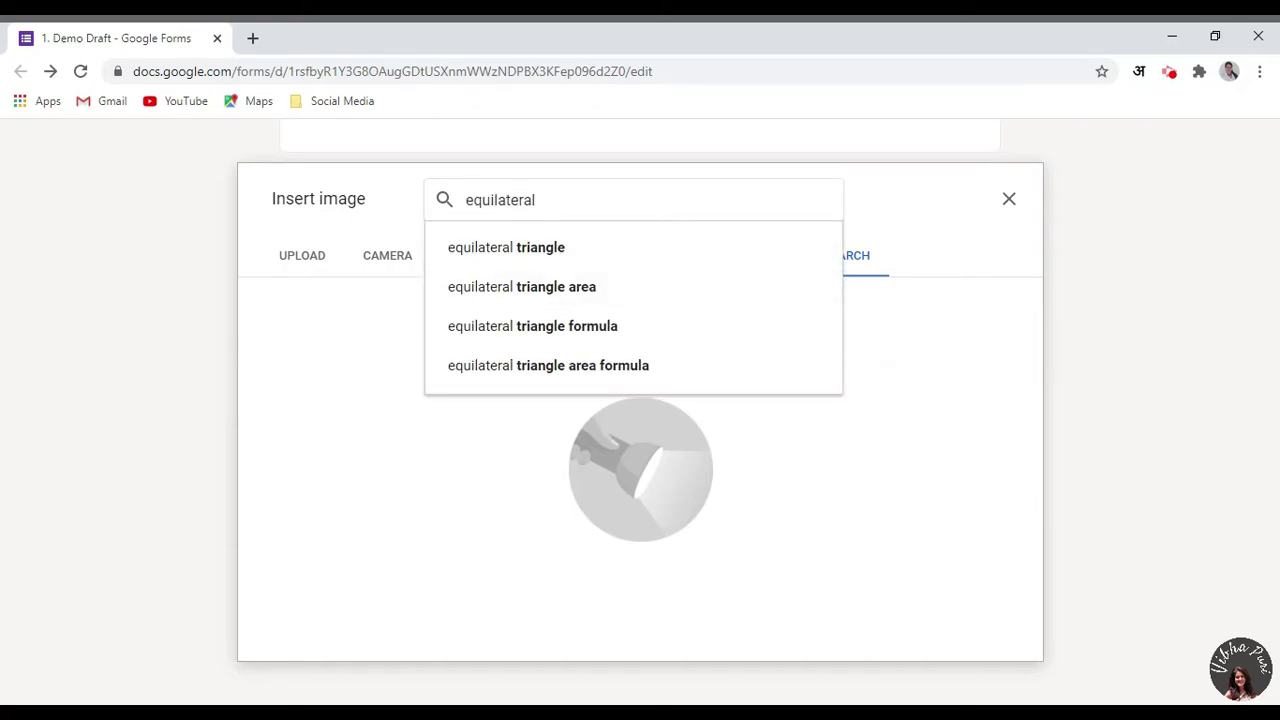
key("Down")
key("Return")
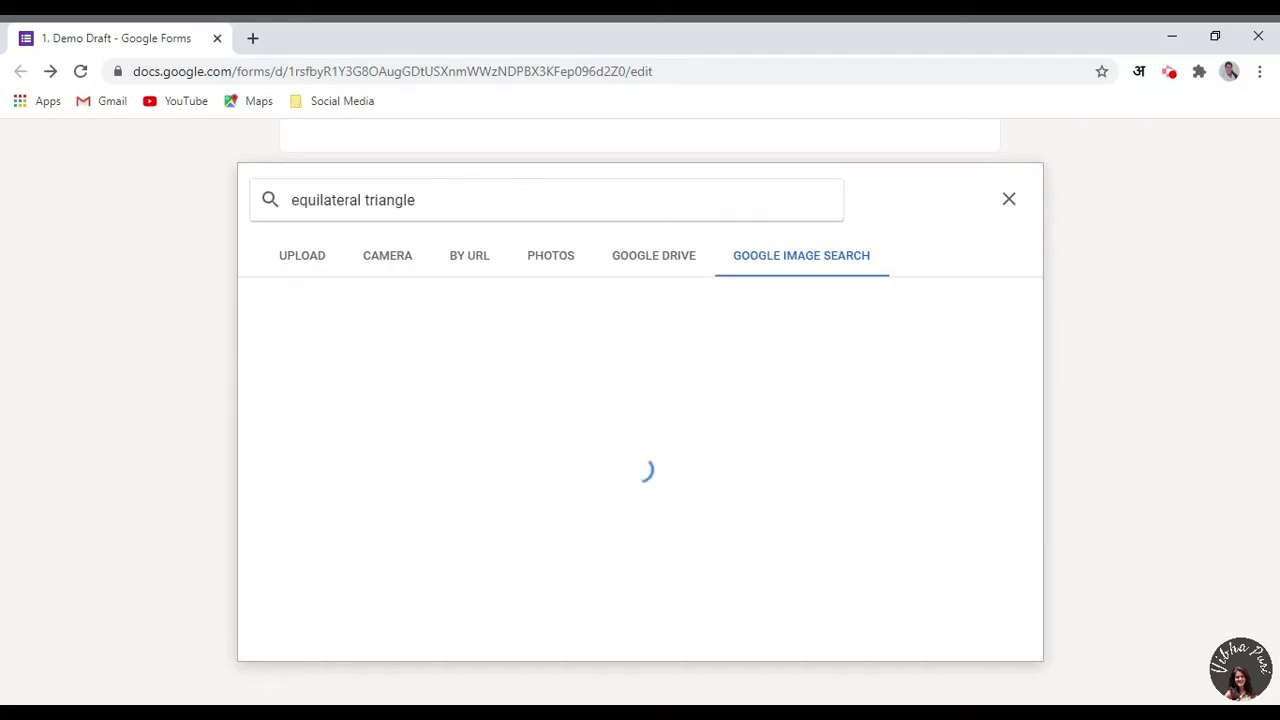
Insert the first image result, the black-outlined triangle with marked sides and angles, into the question.
scroll(836, 356, "down", 3)
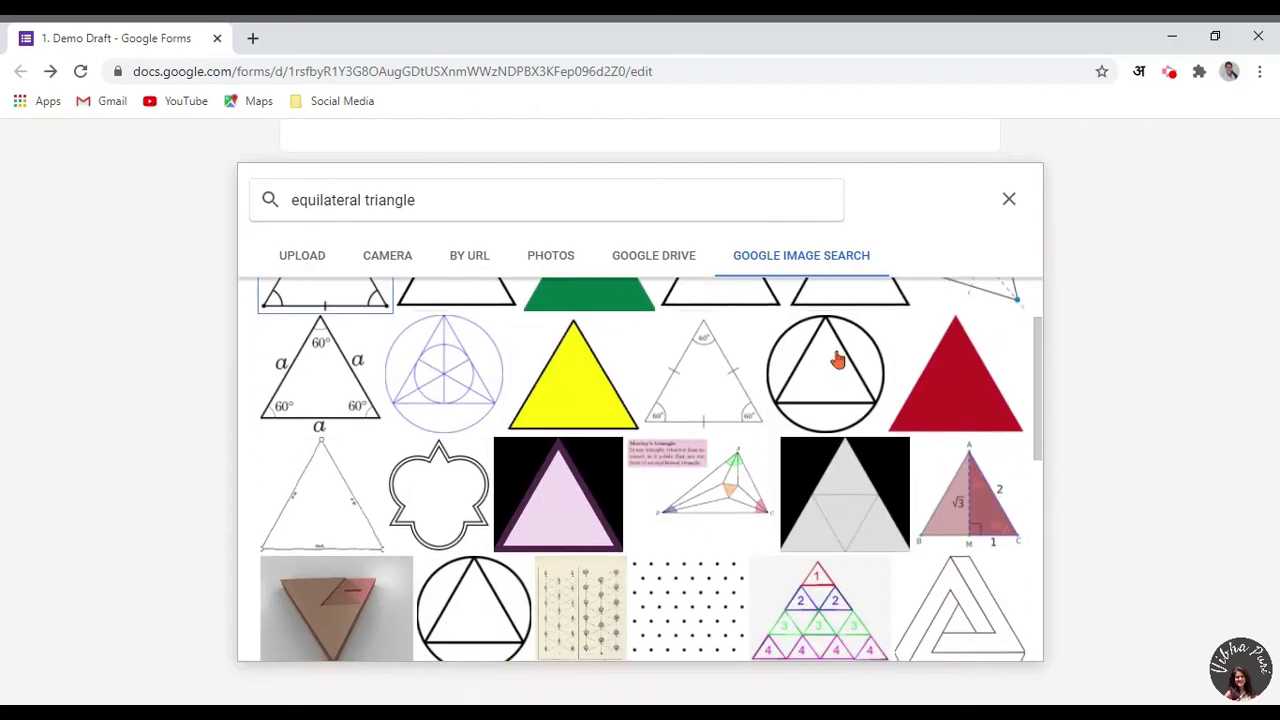
scroll(838, 360, "down", 7)
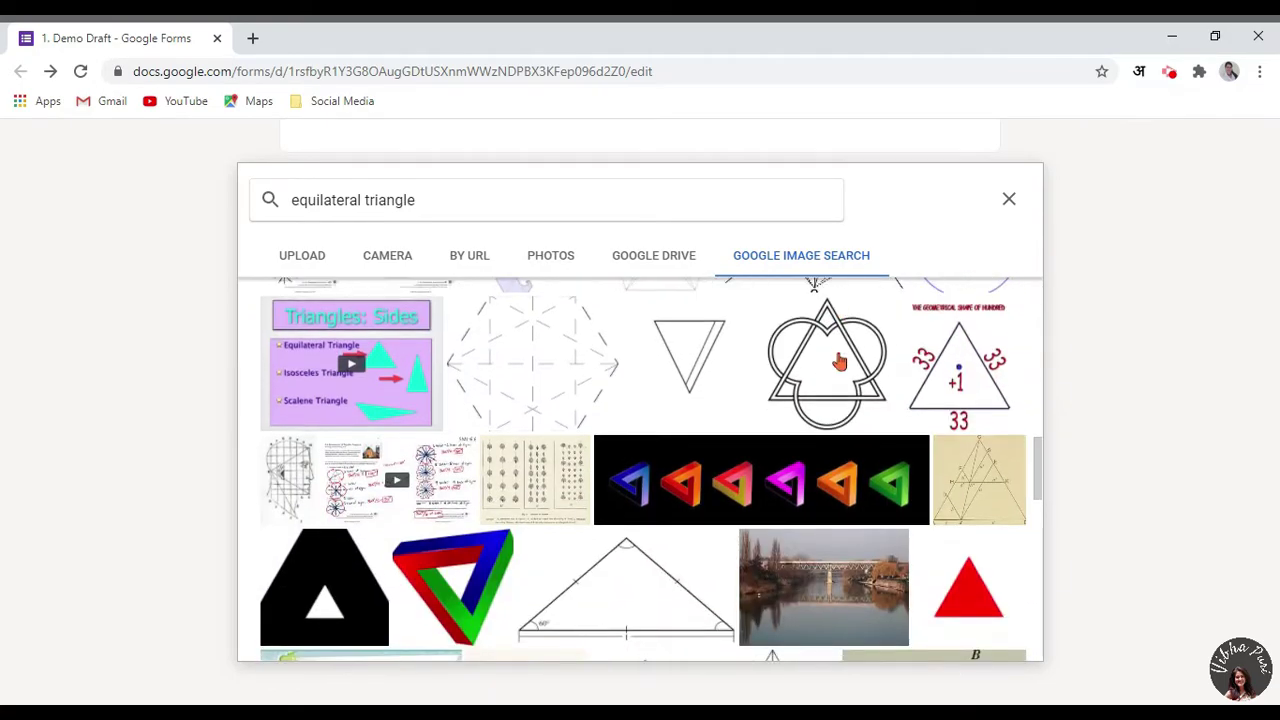
scroll(838, 362, "down", 6)
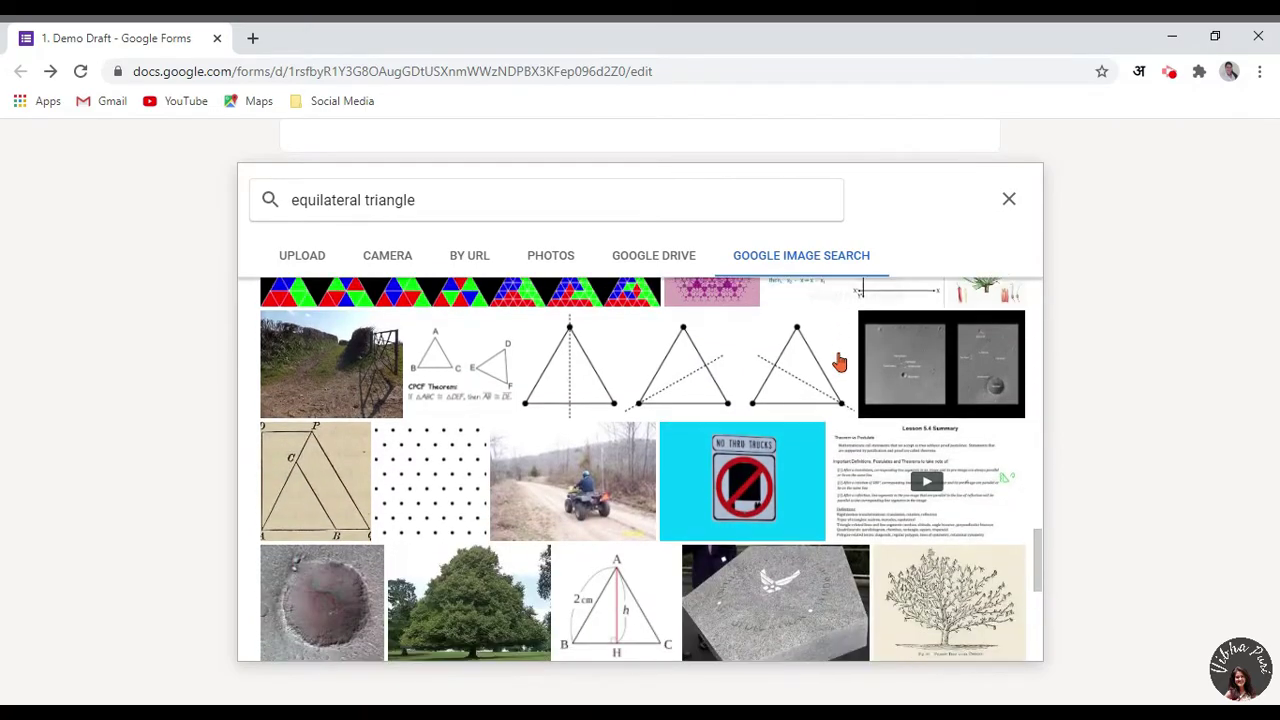
scroll(838, 362, "up", 15)
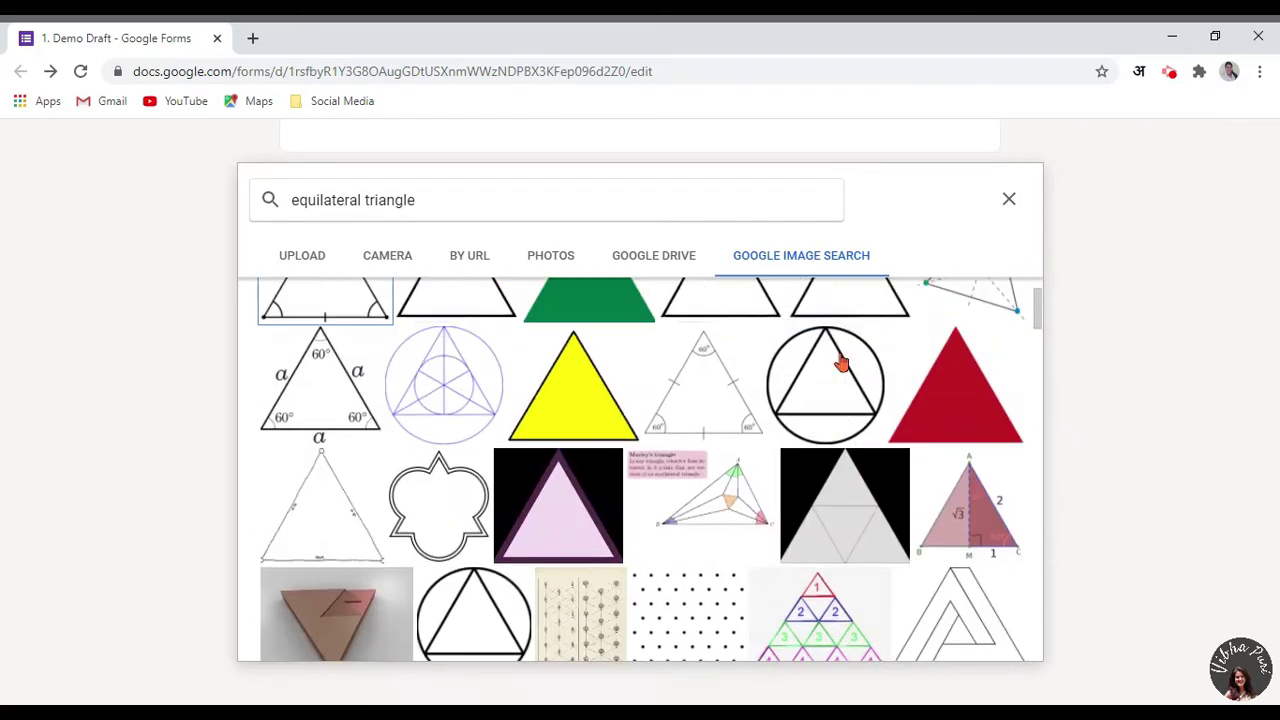
left_click(331, 372)
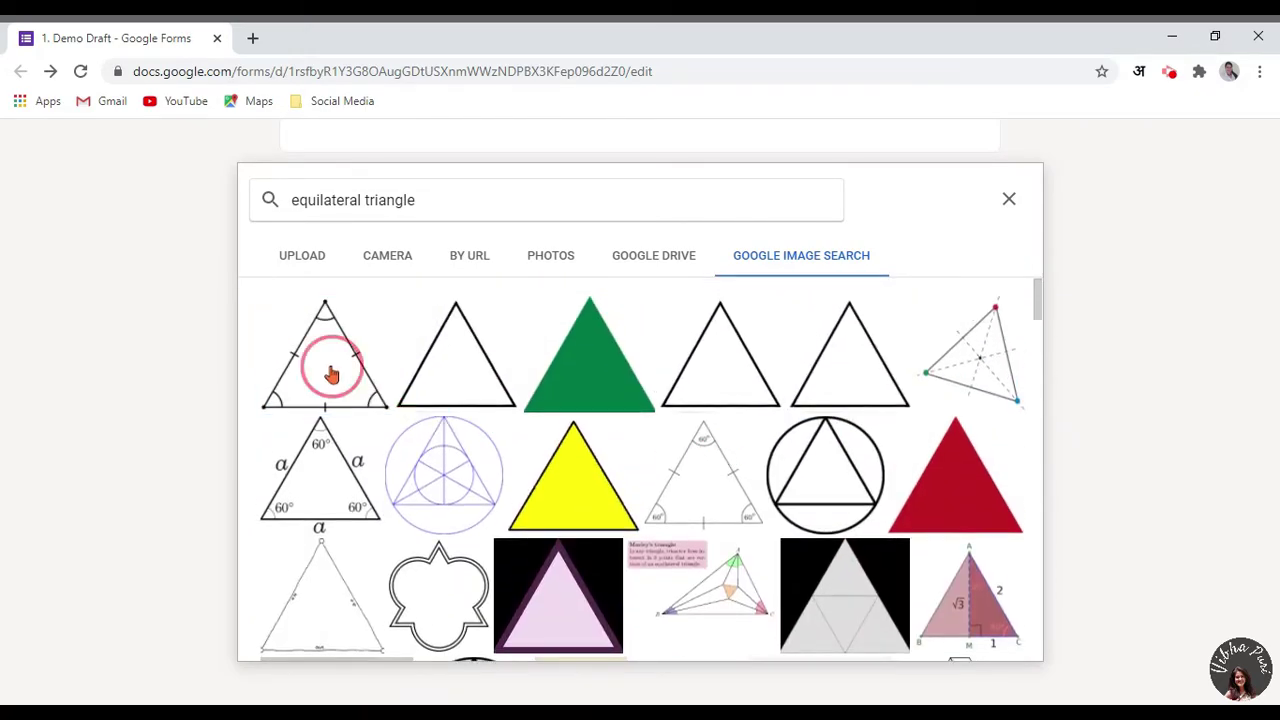
left_click(1005, 645)
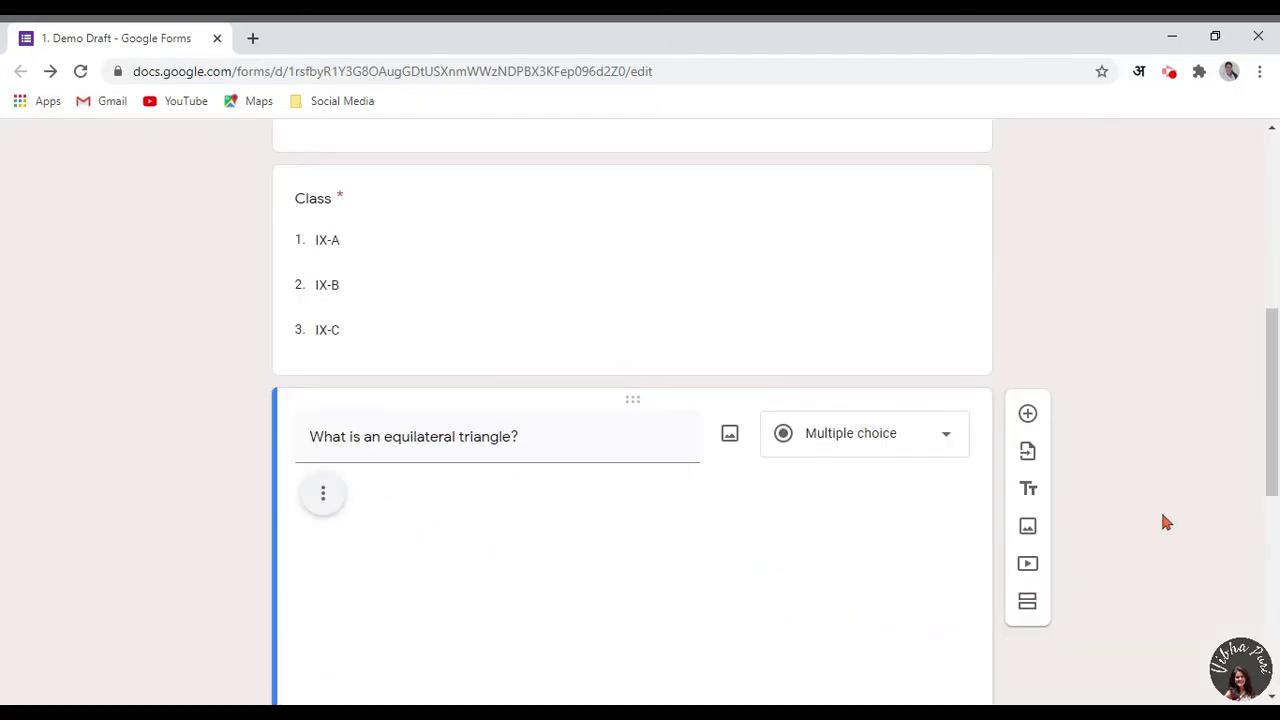
scroll(1163, 521, "down", 3)
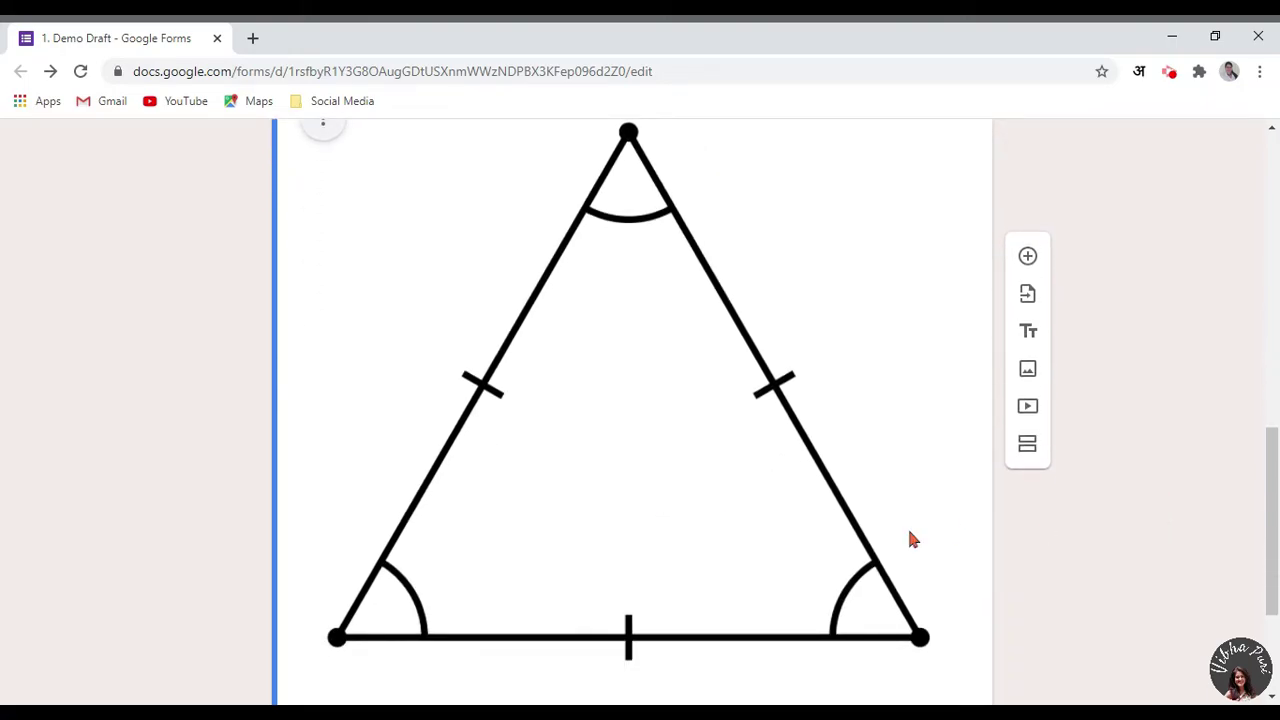
Shrink the triangle image proportionally to a little under half its width and center-align it in the question.
left_click(643, 457)
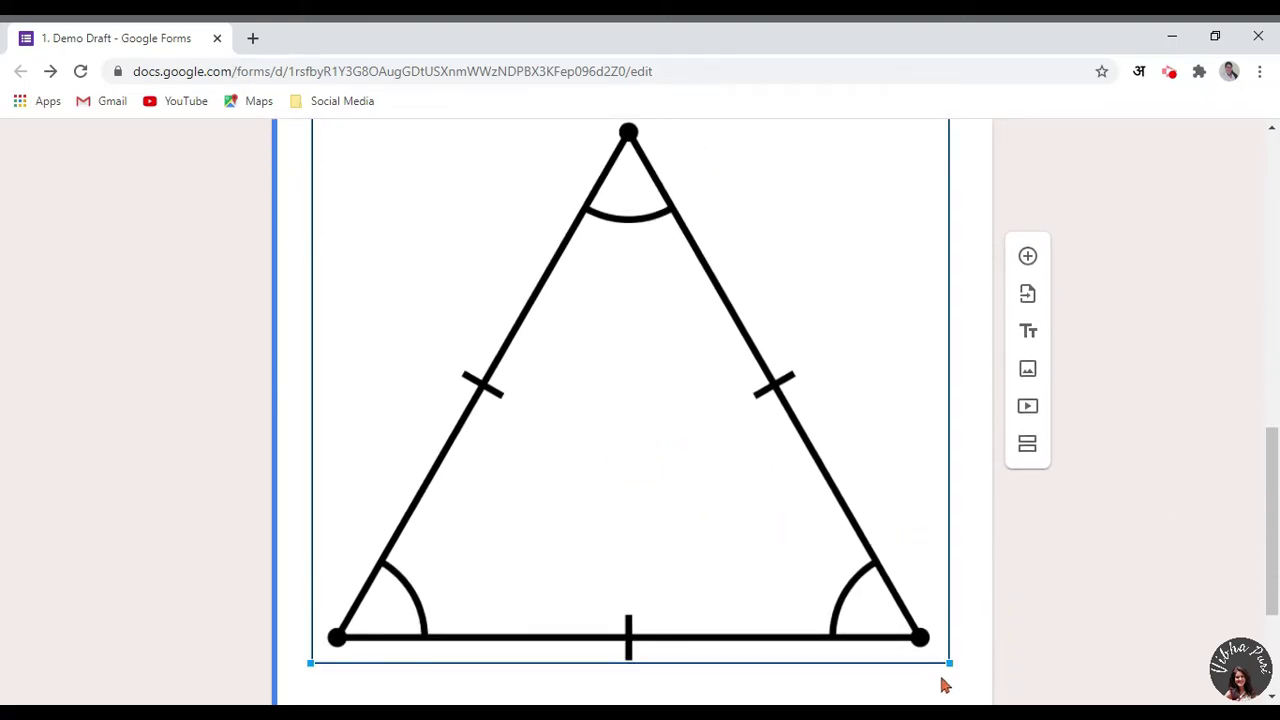
left_click_drag(948, 665, 598, 362)
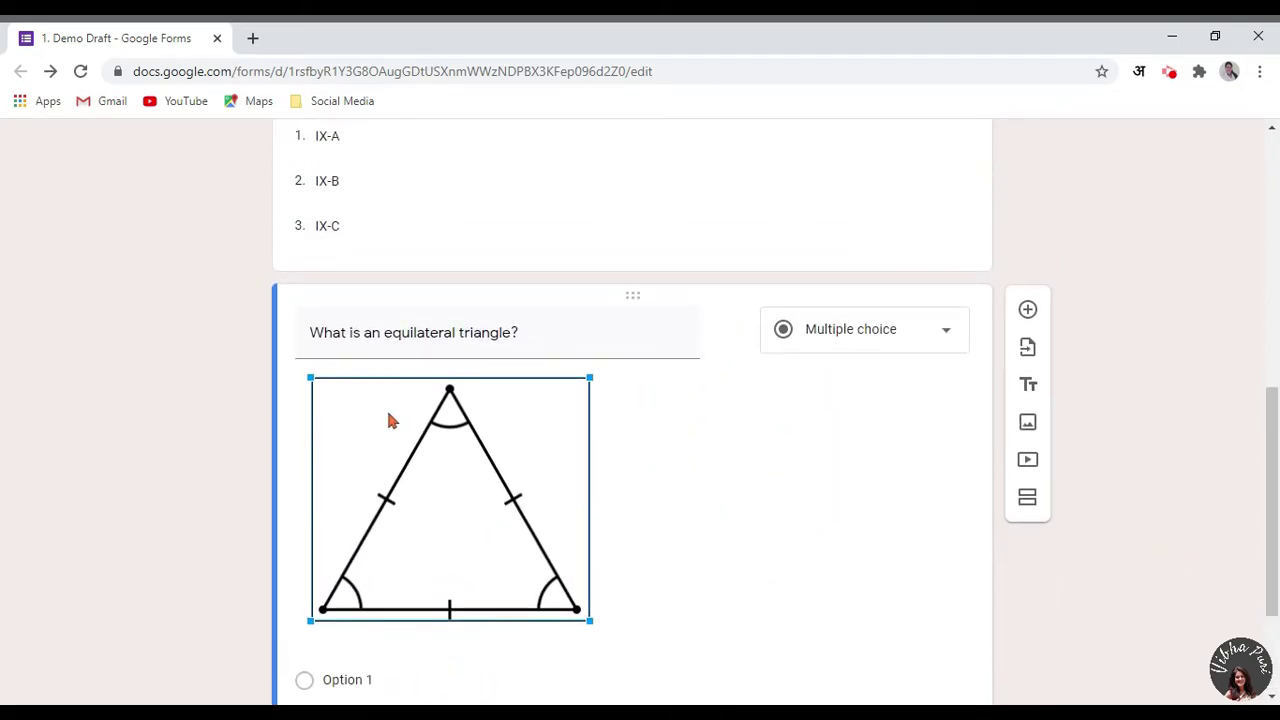
left_click(323, 392)
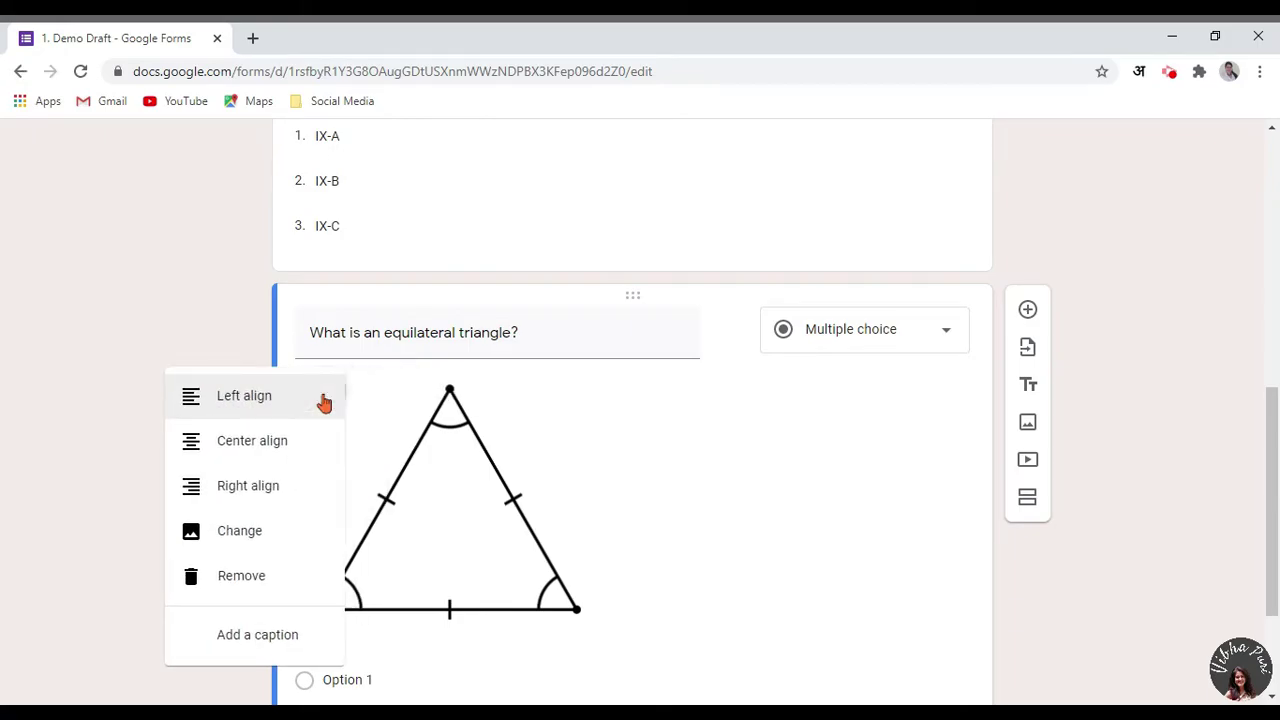
left_click(297, 452)
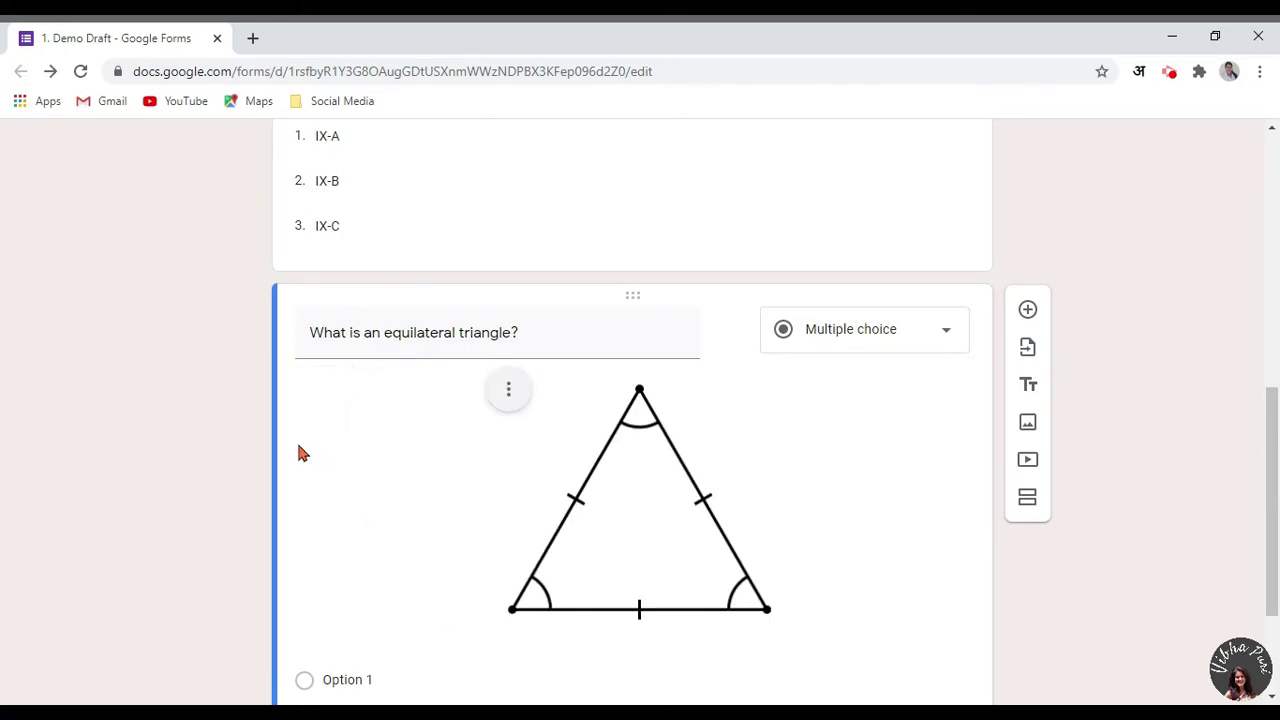
left_click(505, 395)
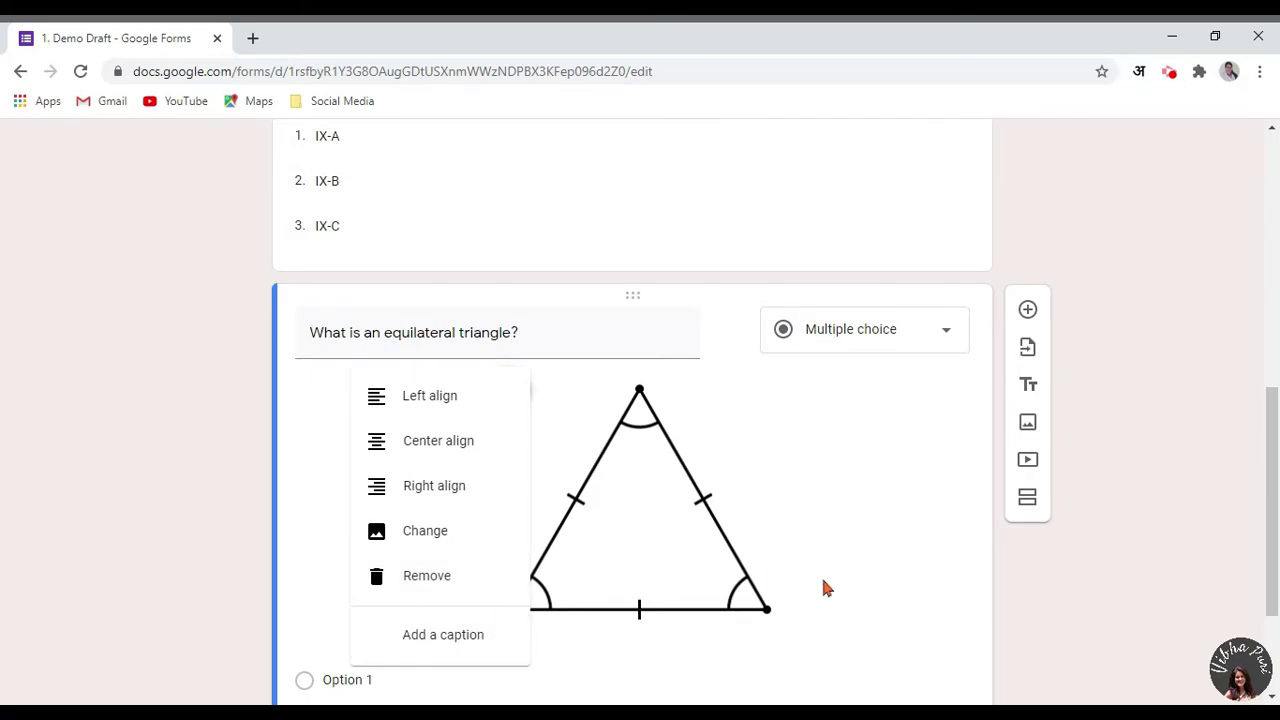
left_click(1040, 588)
Enter the triangle question's answer options: "Equiangular", "Equilateral", "All of the above" and "None of the above".
scroll(1040, 586, "down", 2)
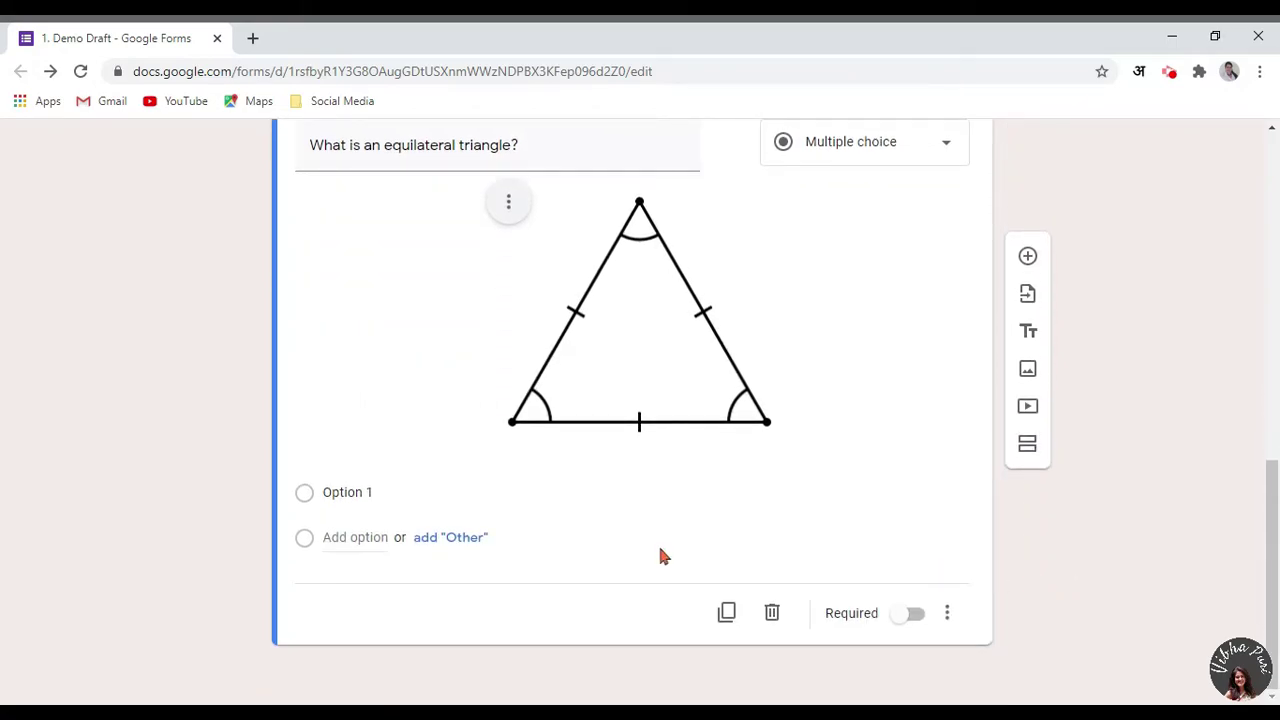
left_click(431, 494)
type("Equiangular")
key("Return")
type("Equilate")
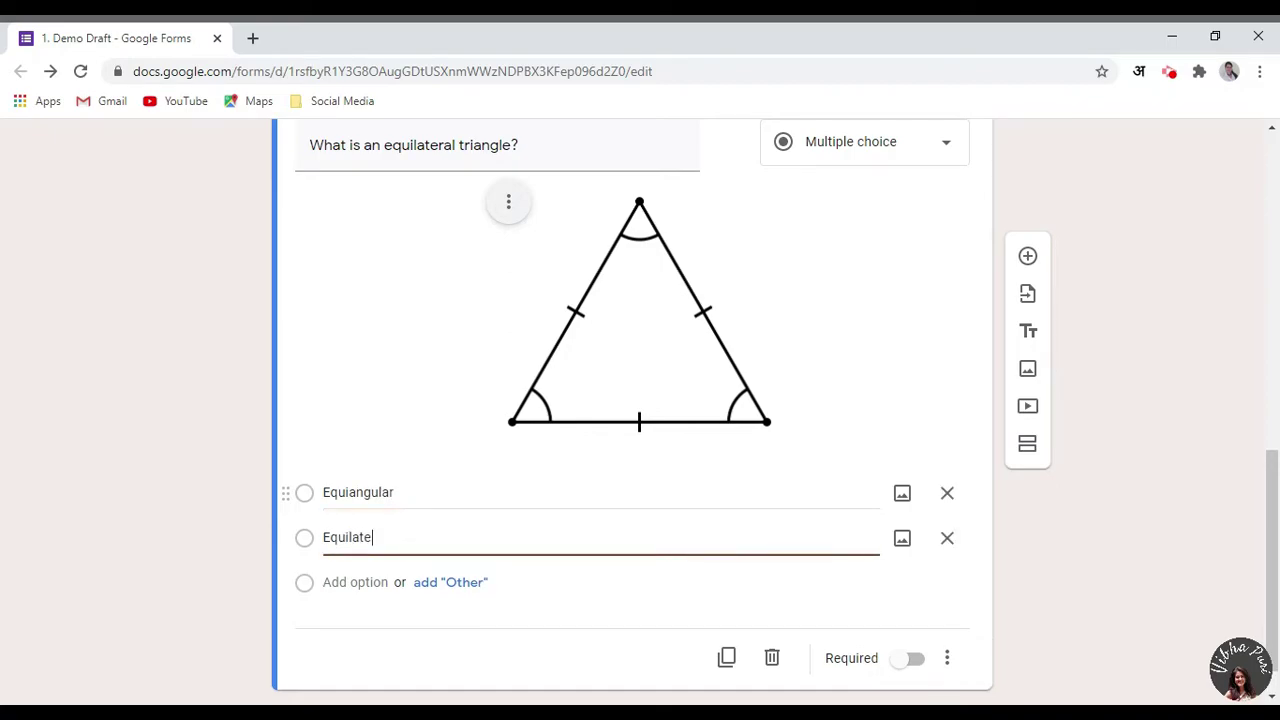
type("ral")
key("Return")
type("All of the above")
key("Return")
type("None of the abo")
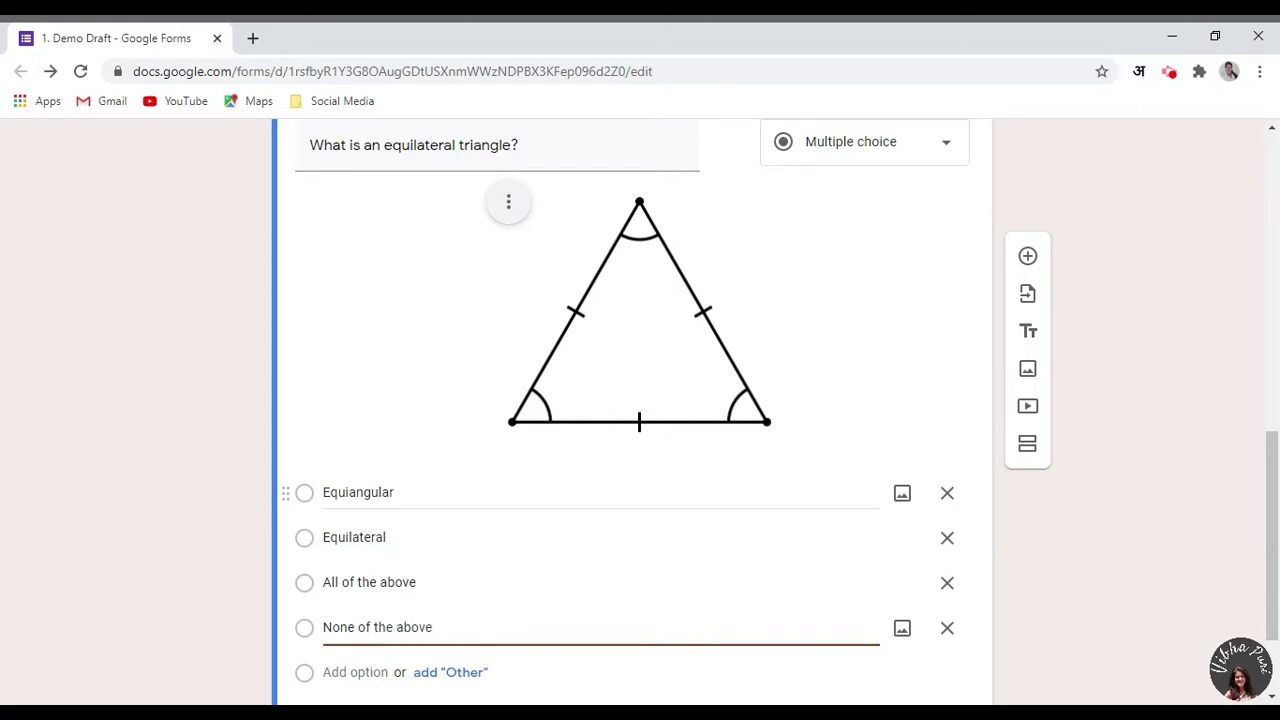
type("ve")
left_click(1094, 557)
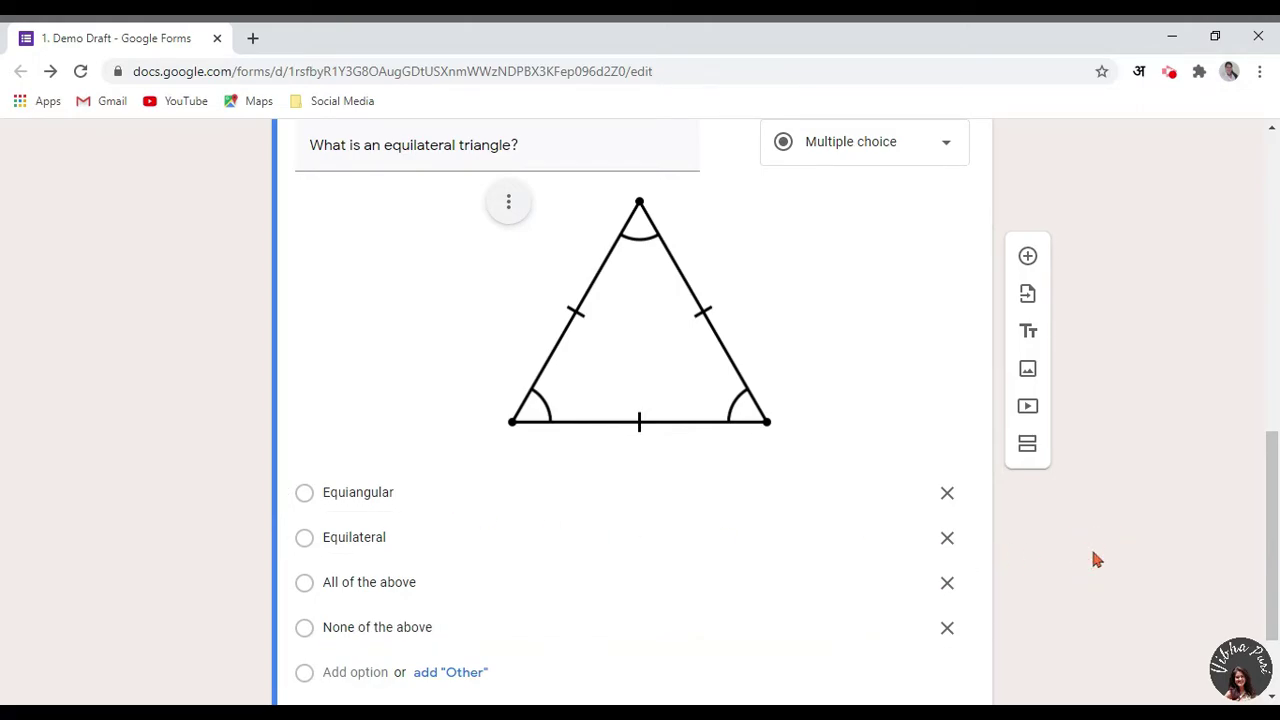
Add a multiple choice question titled "Choose the Marvel Superhero." after the triangle question.
scroll(640, 400, "down", 2)
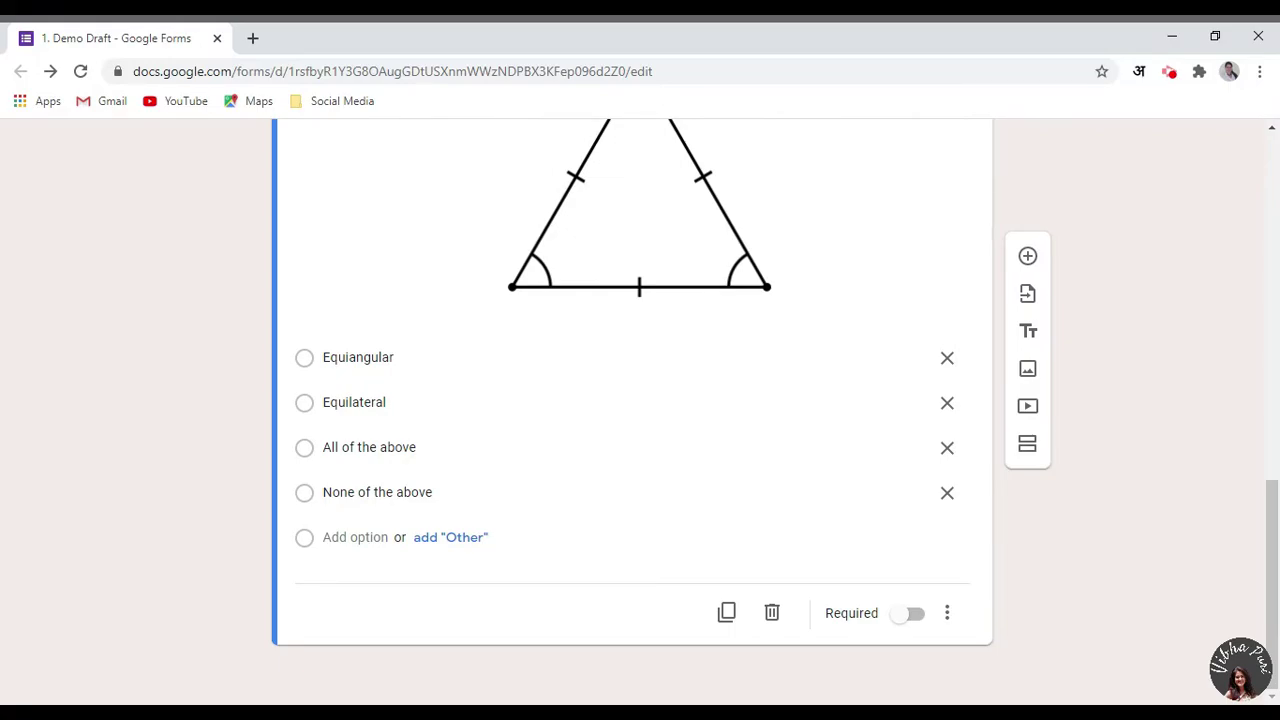
left_click(1027, 257)
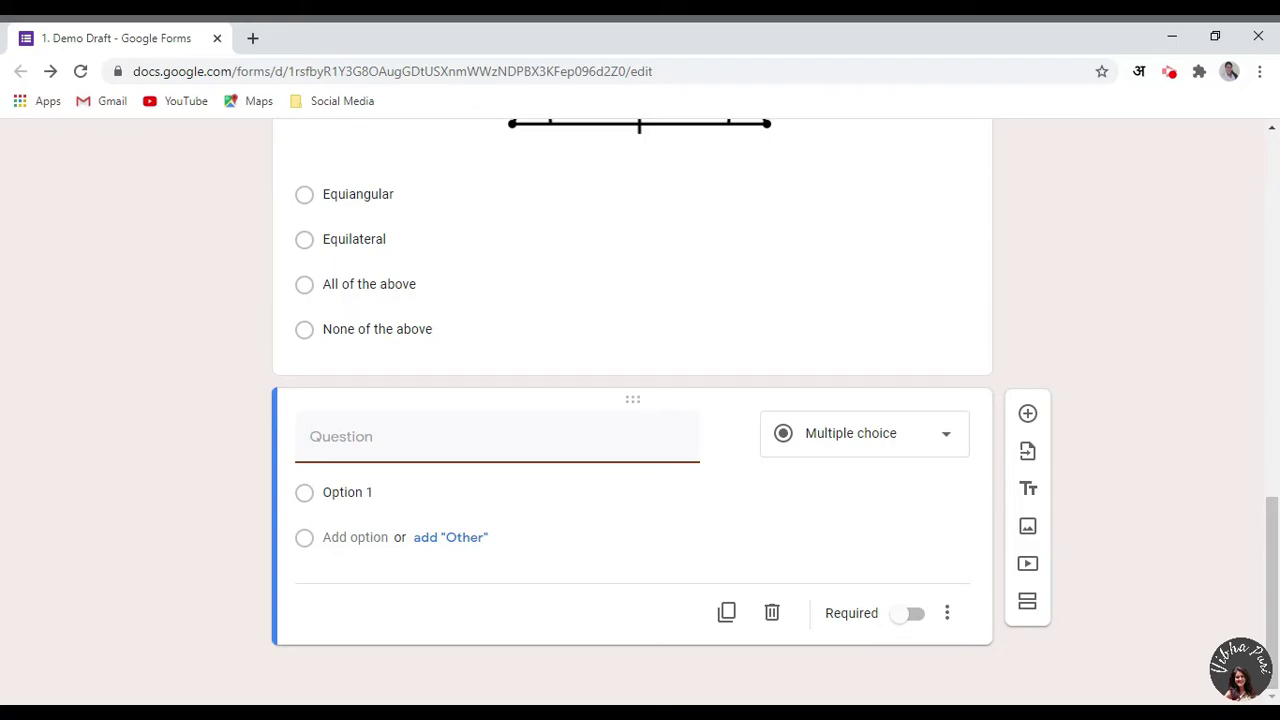
type("Choose the Marvel Superhero.")
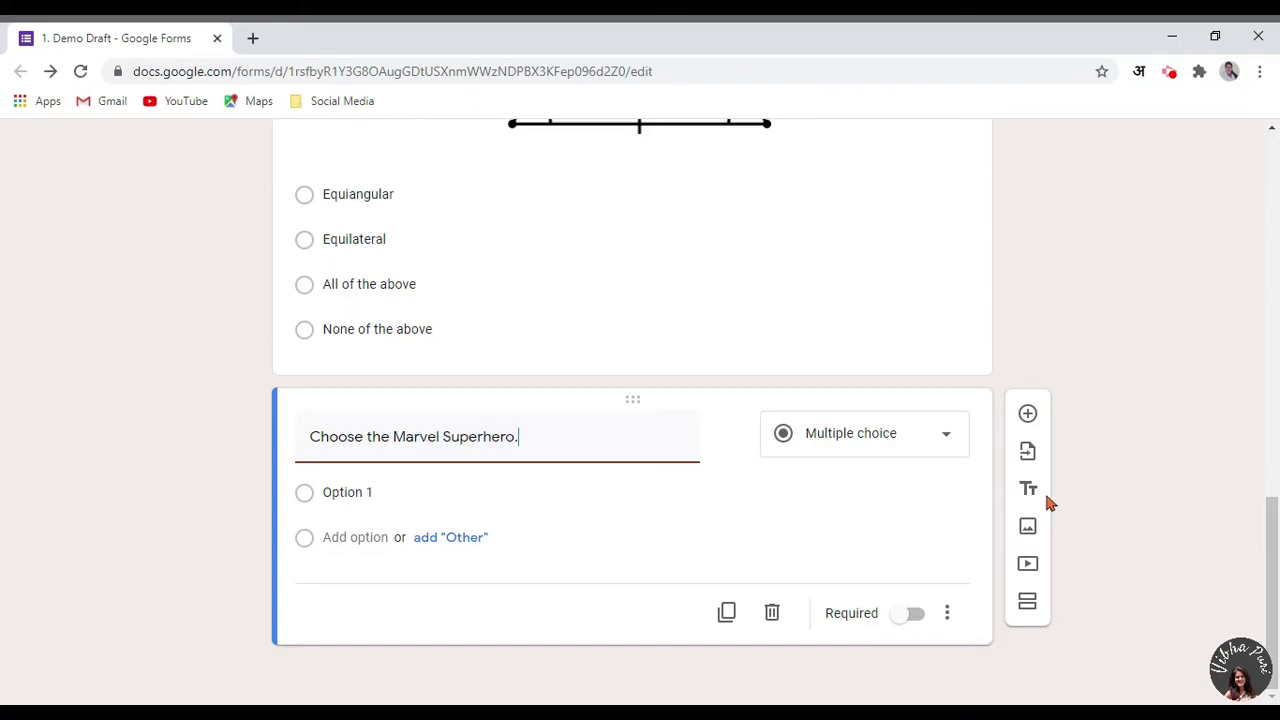
Search Google Images for "captain america" and insert the portrait with the shield in the foreground into the superhero question's first option.
left_click(411, 497)
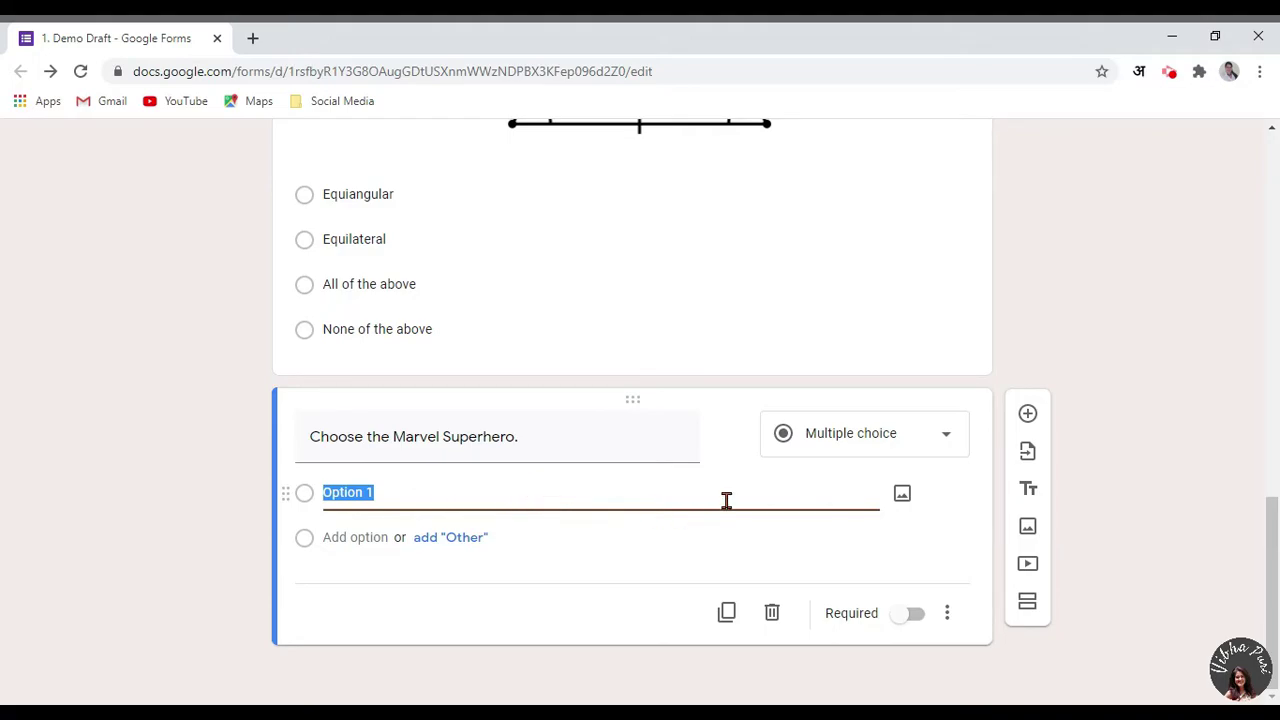
left_click(901, 497)
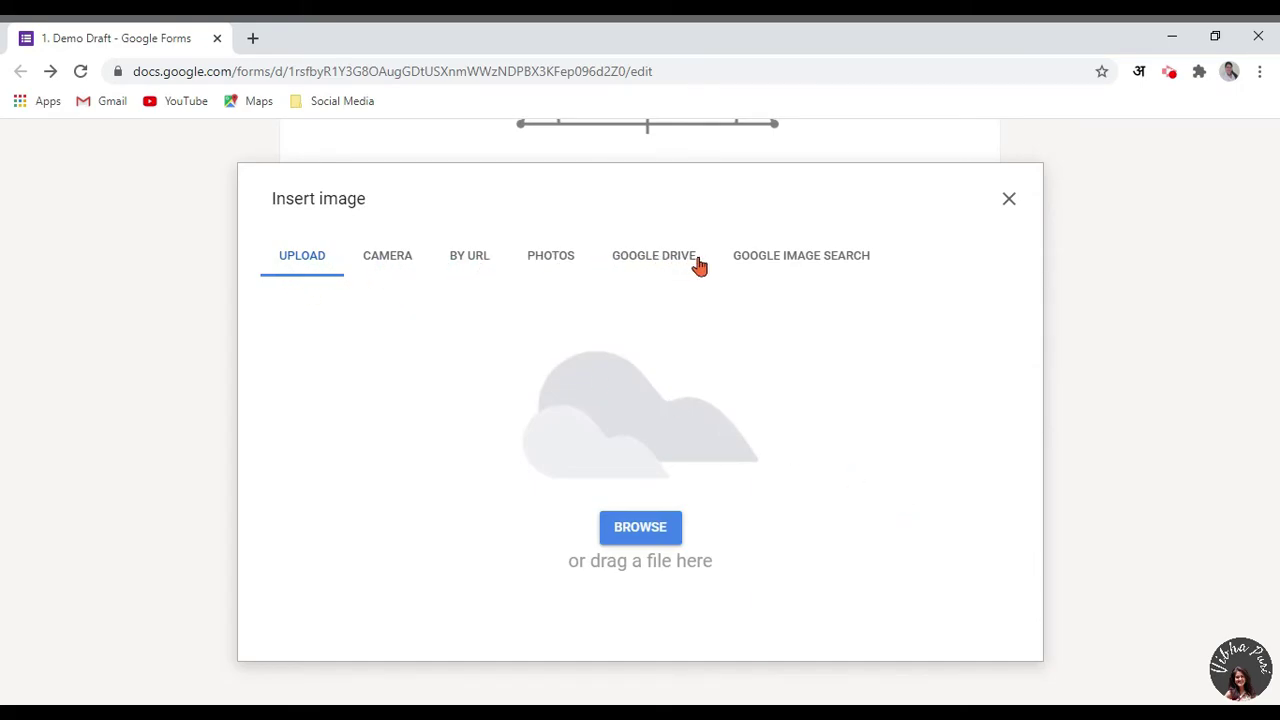
left_click(784, 266)
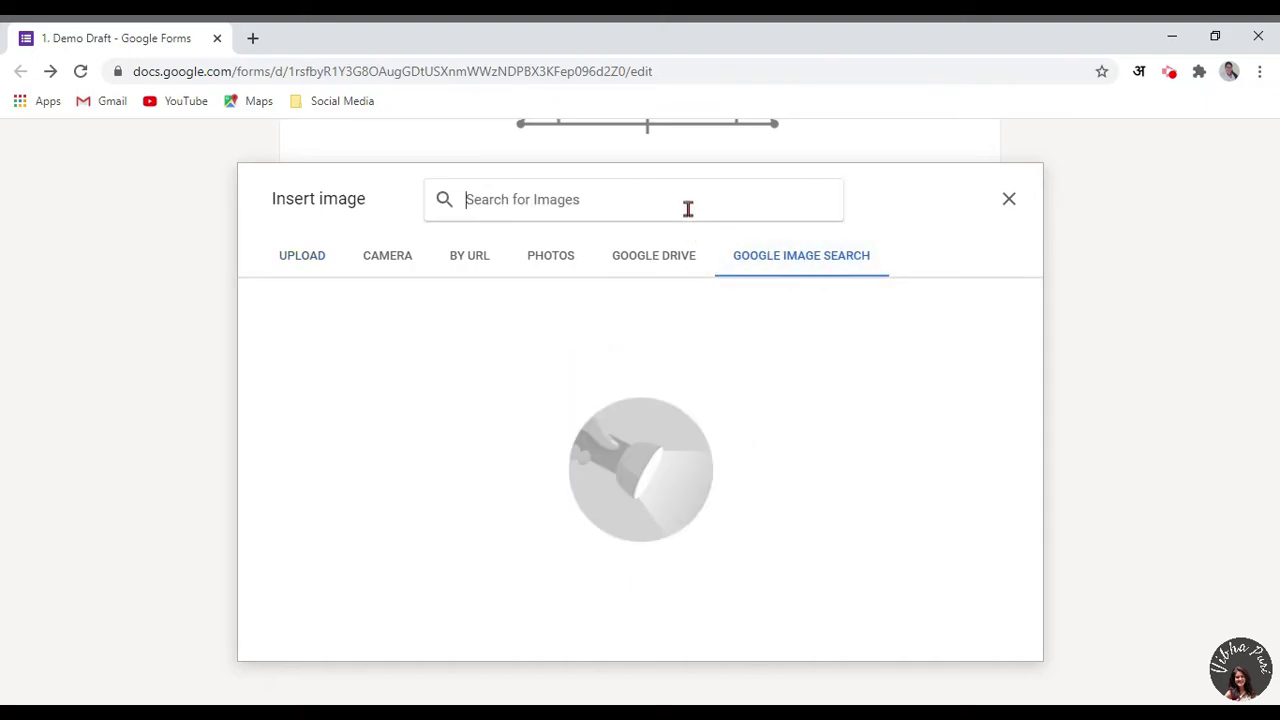
type("captain amer")
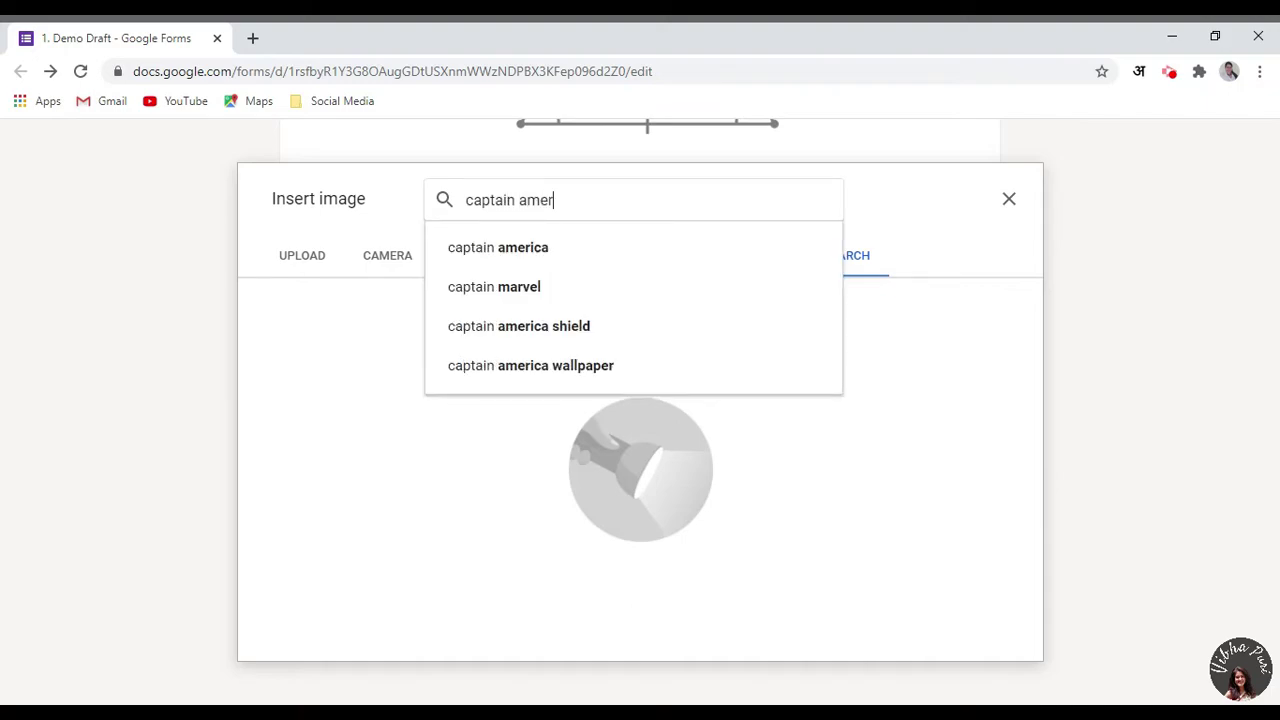
left_click(498, 247)
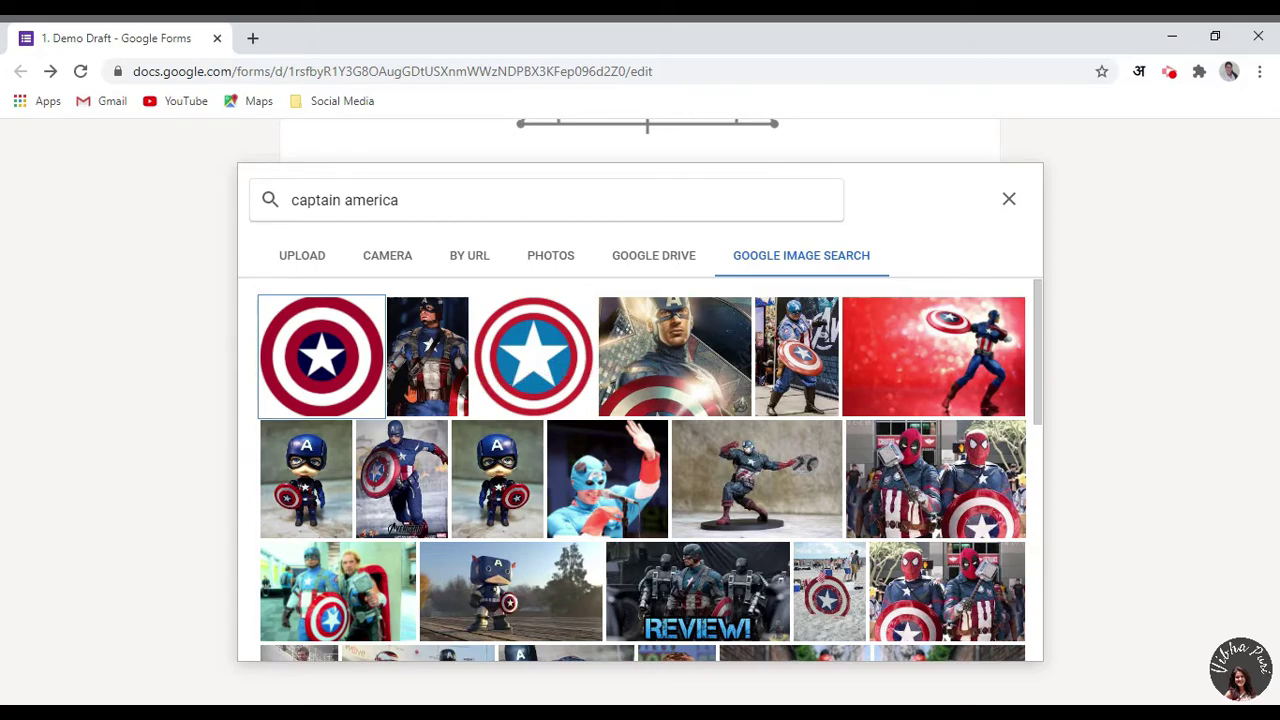
left_click(670, 387)
left_click(995, 640)
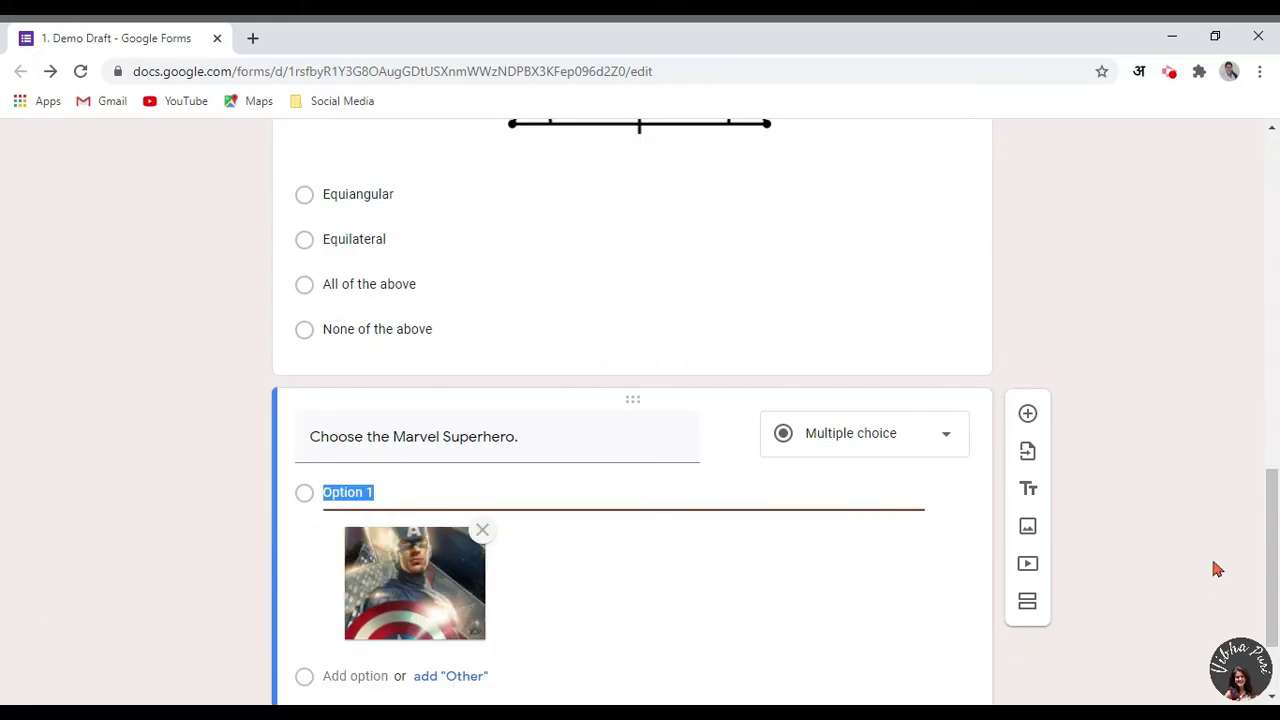
Add a second option to the superhero question and give it a standing figure on black from a Google image search for "iron man".
left_click(366, 537)
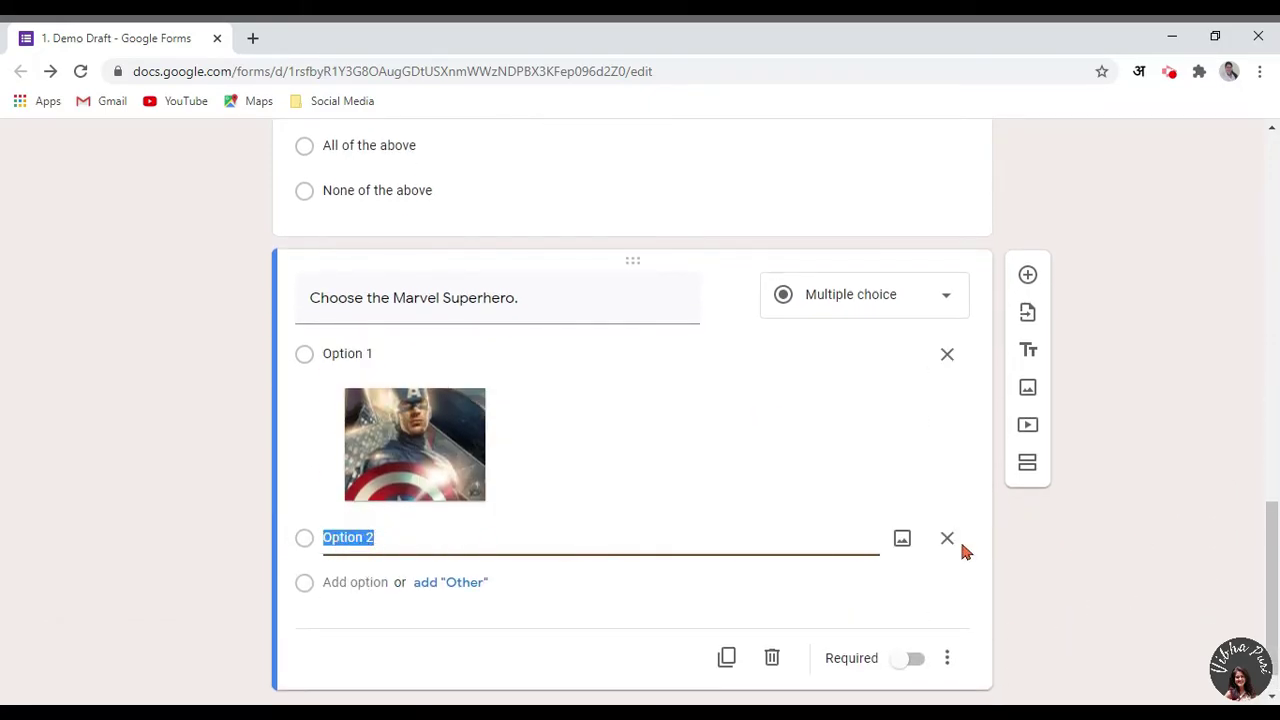
left_click(902, 538)
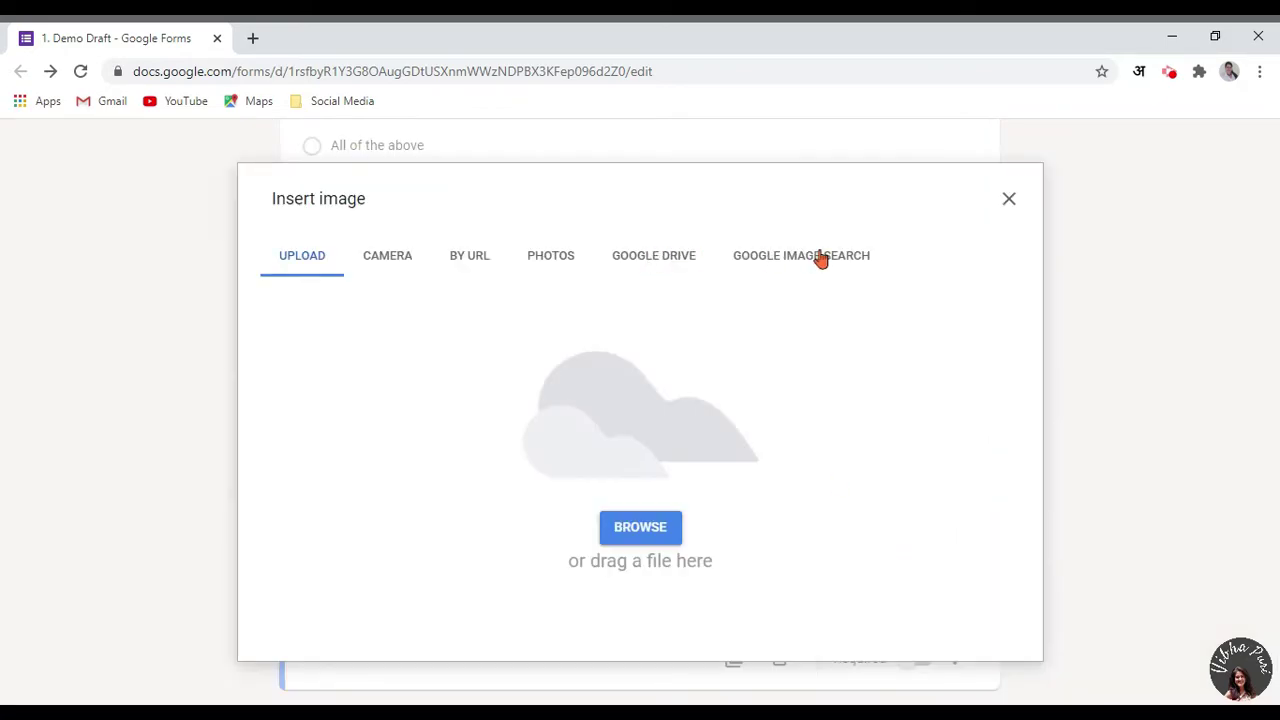
left_click(822, 257)
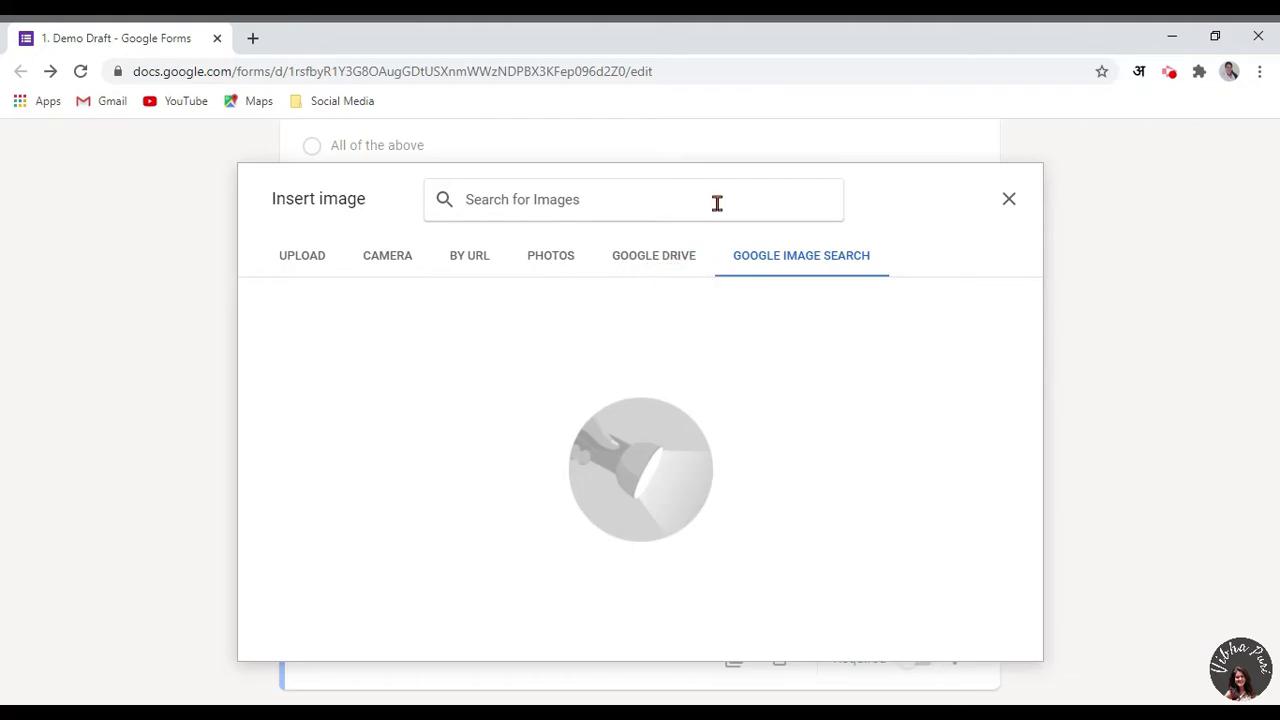
type("iron man")
key("Return")
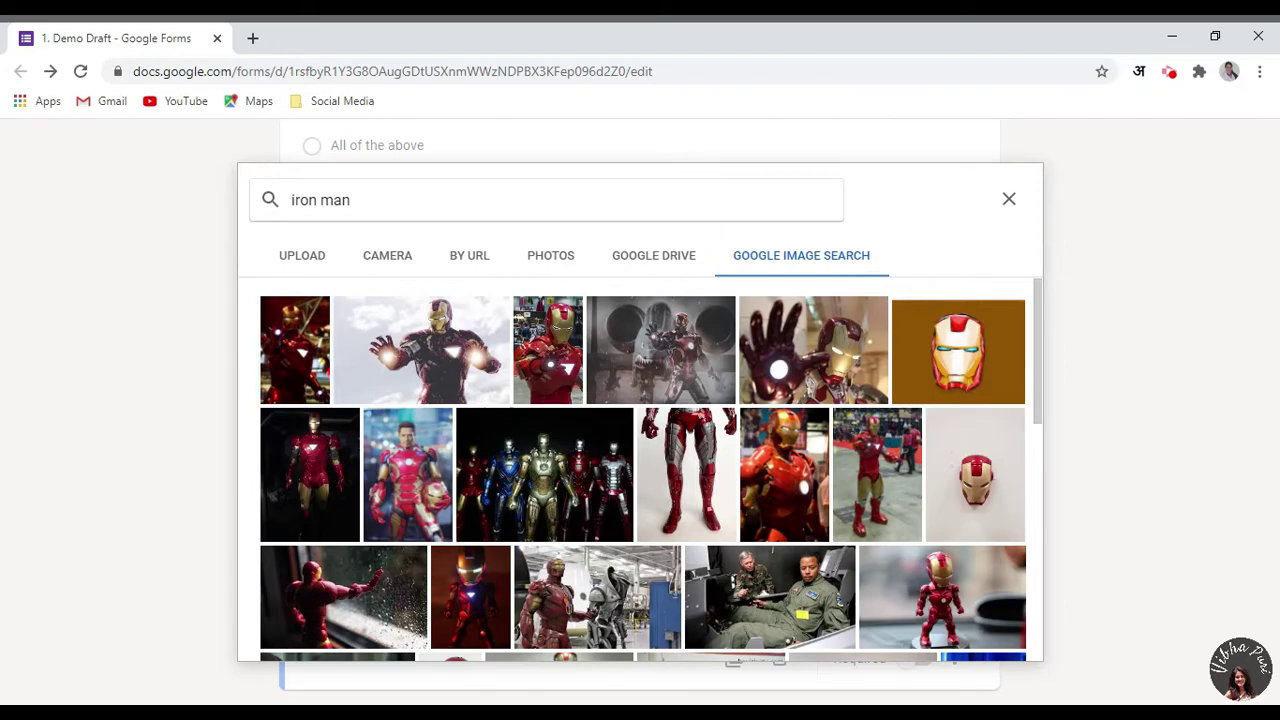
left_click(330, 460)
left_click(995, 638)
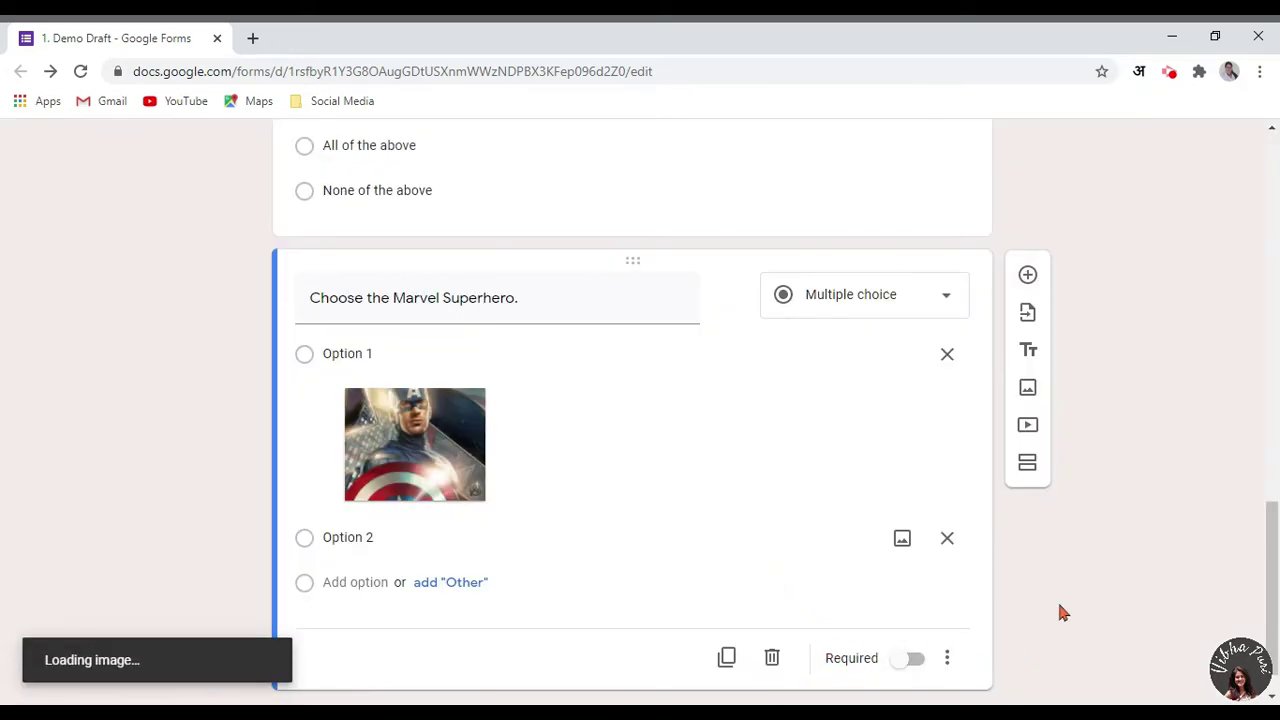
Add a third option to the superhero question and give it a dark full-figure image from a Google image search for "batman".
scroll(1164, 588, "down", 2)
left_click(374, 537)
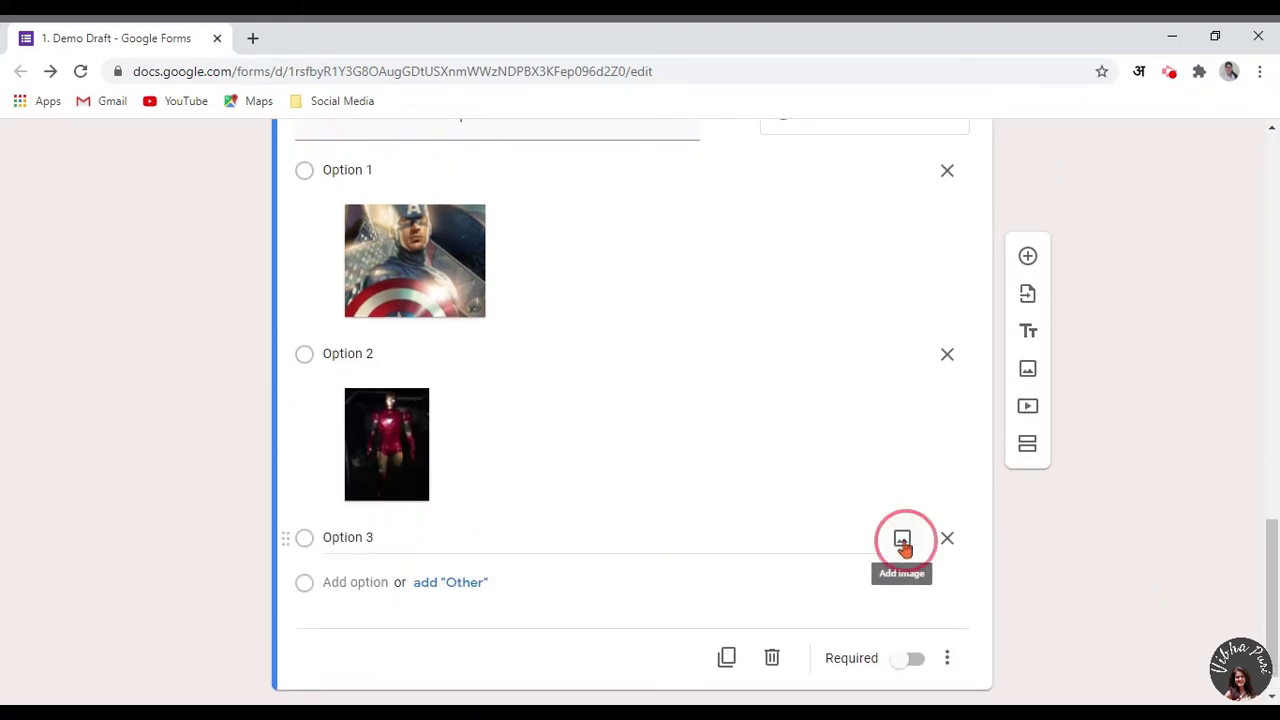
left_click(903, 540)
left_click(815, 265)
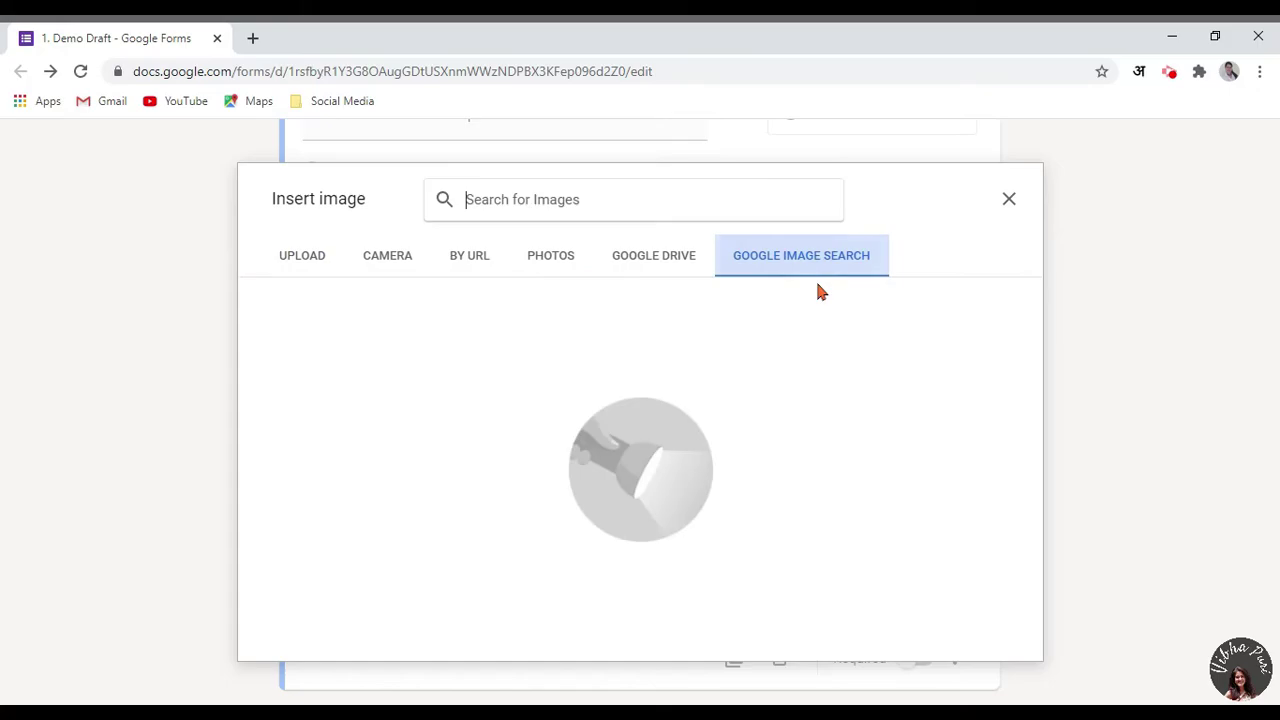
type("batman")
key("Return")
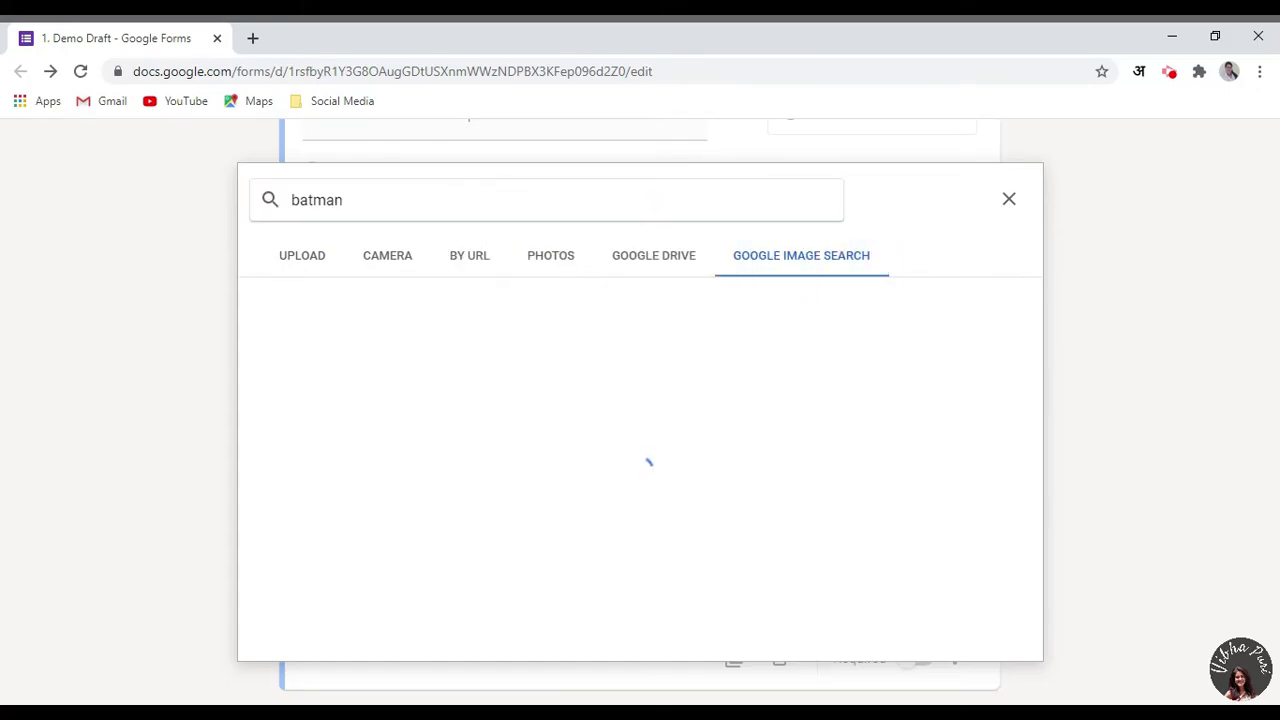
left_click(305, 368)
left_click(978, 645)
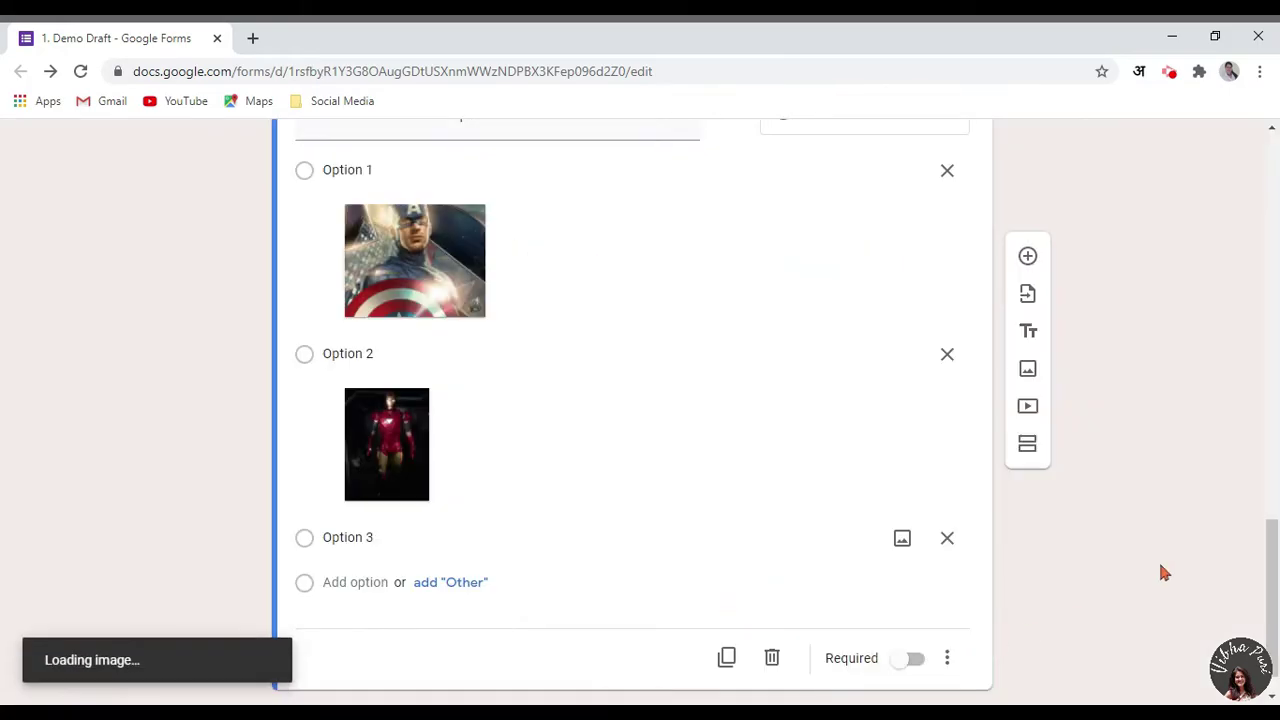
left_click(1163, 565)
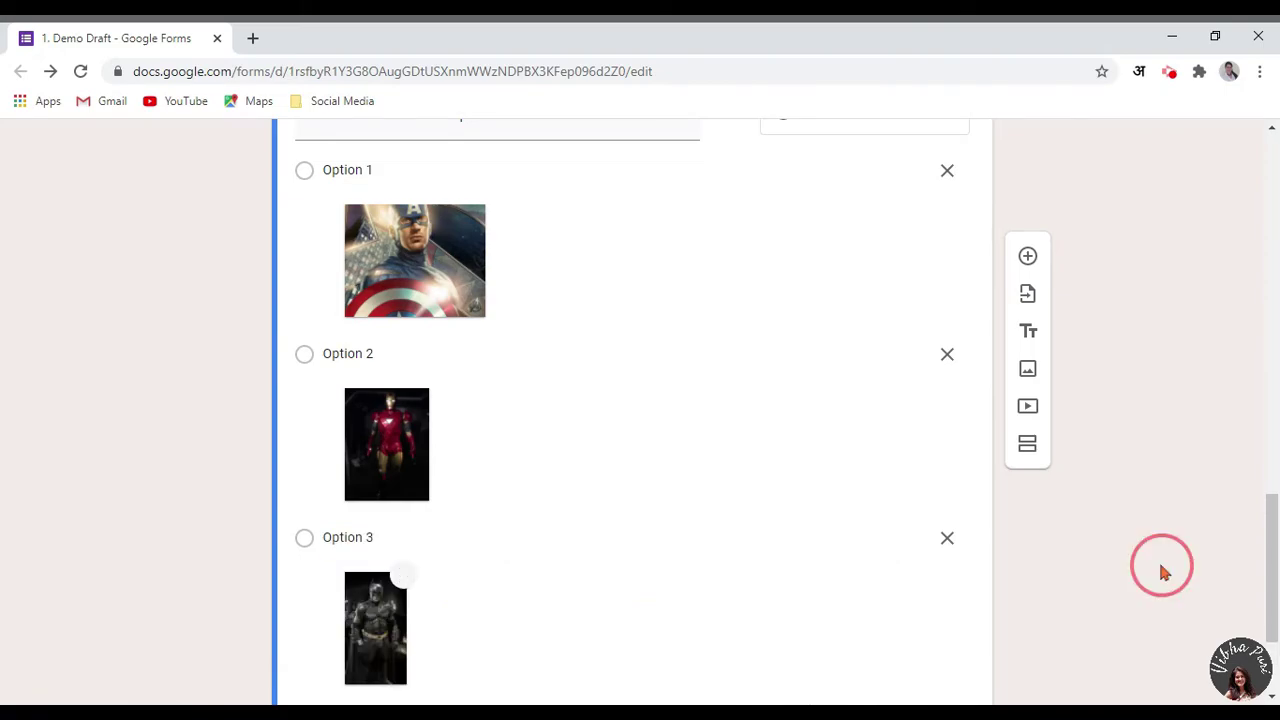
Change the superhero question's type from multiple choice to Checkboxes.
scroll(845, 270, "up", 1)
left_click(918, 205)
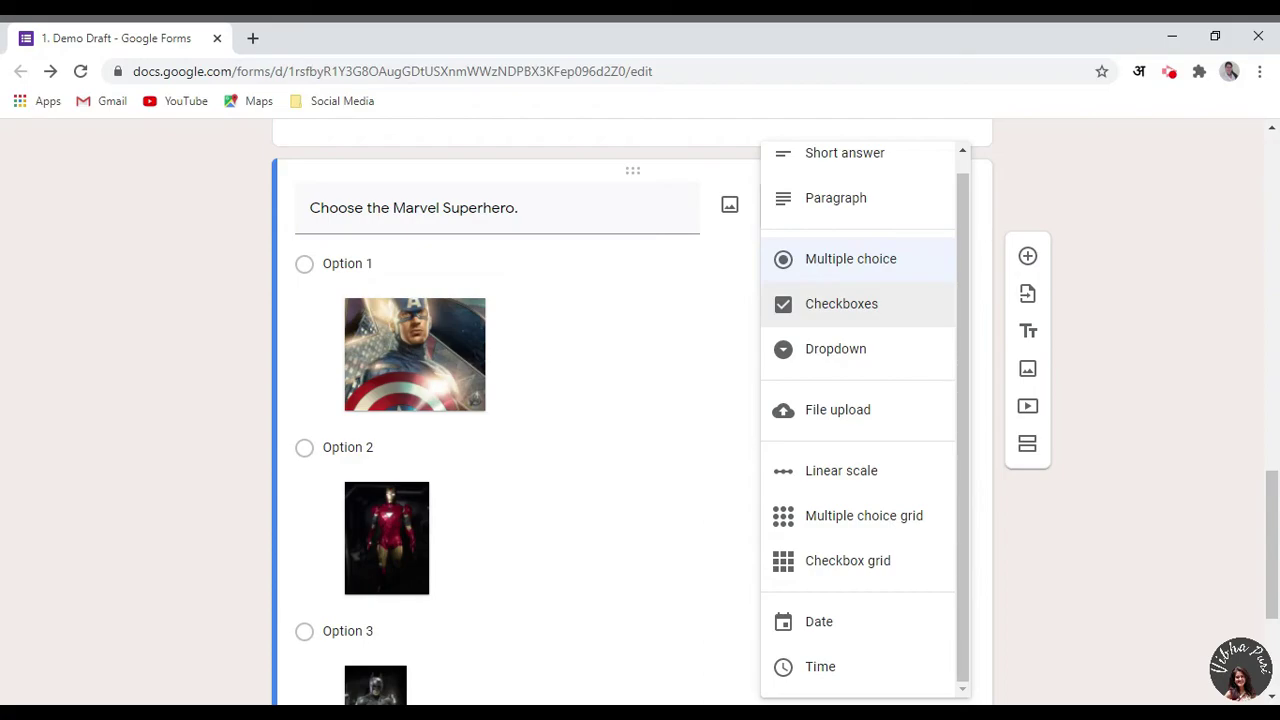
left_click(908, 315)
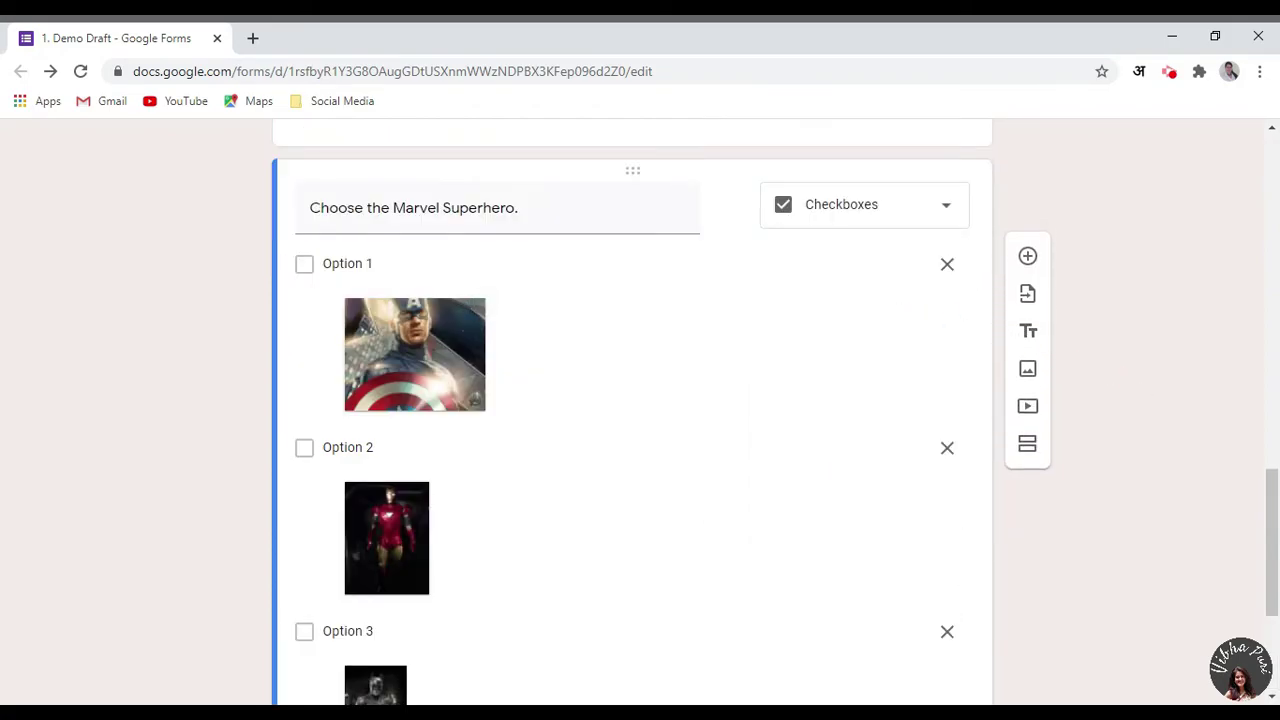
Add a new question after the superhero one, set its type to File upload, and agree to let respondents upload files to Drive.
scroll(1140, 394, "down", 3)
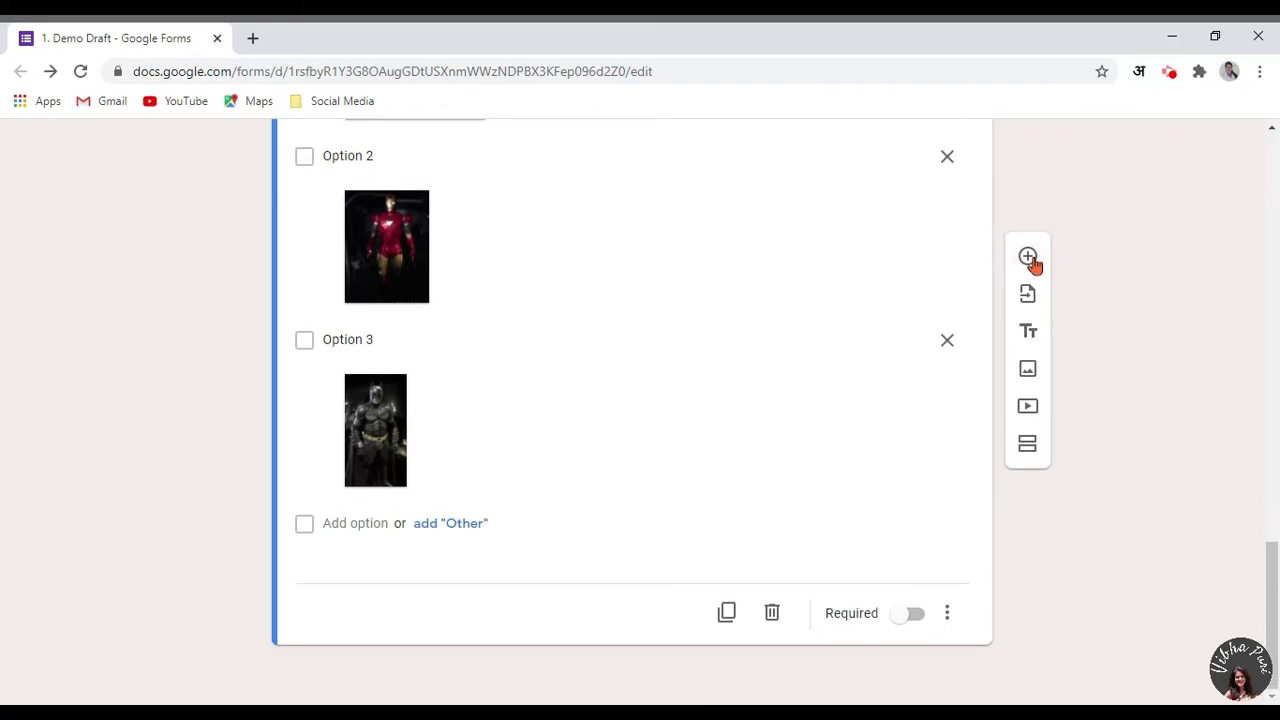
left_click(1029, 258)
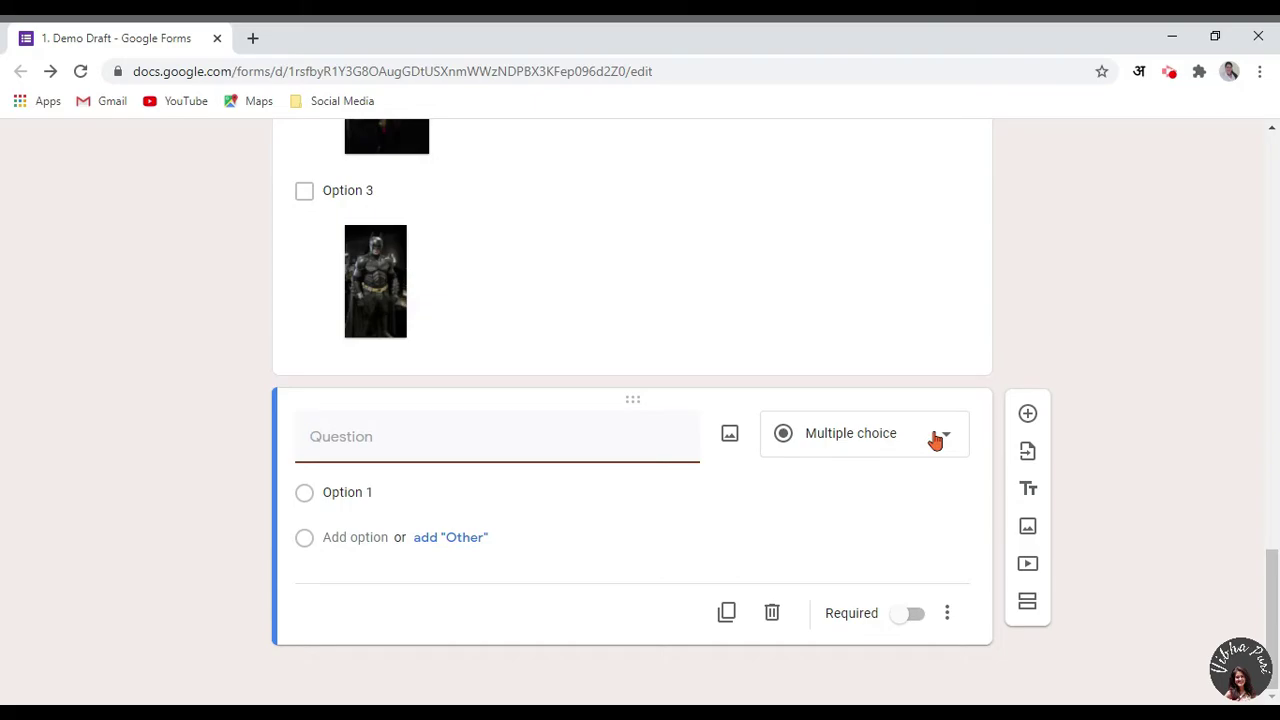
left_click(935, 438)
left_click(921, 430)
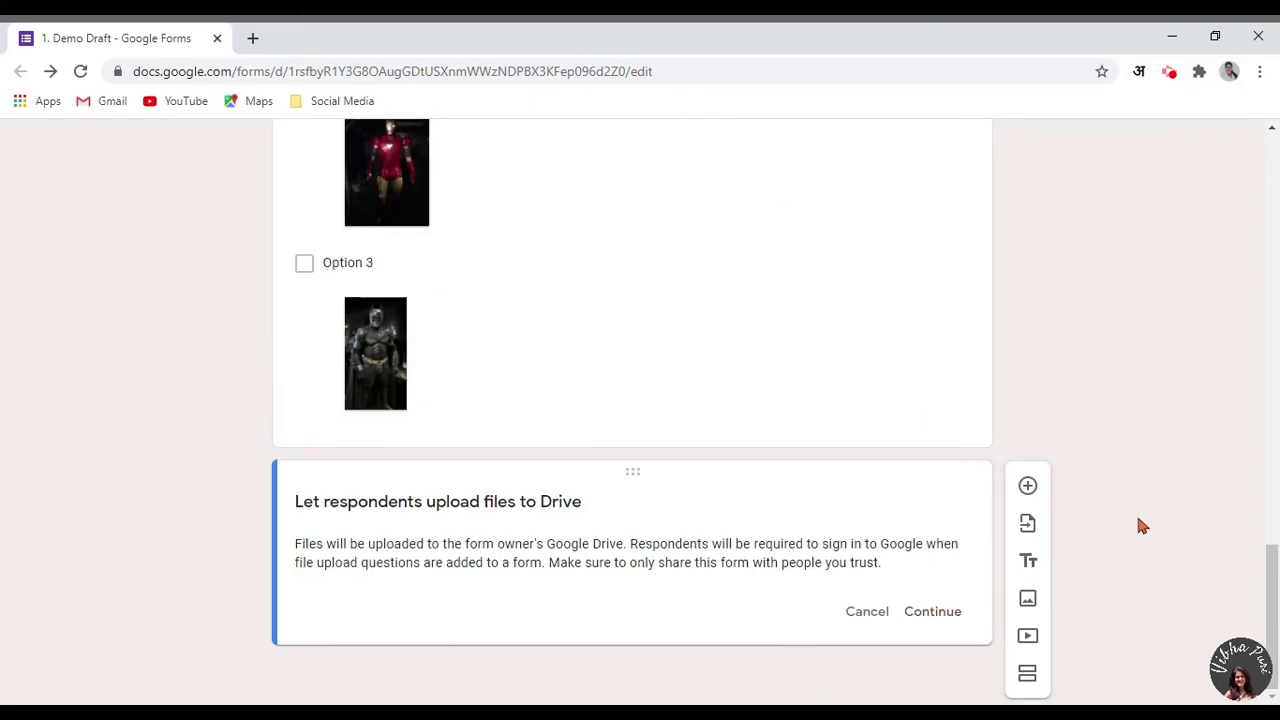
left_click(928, 627)
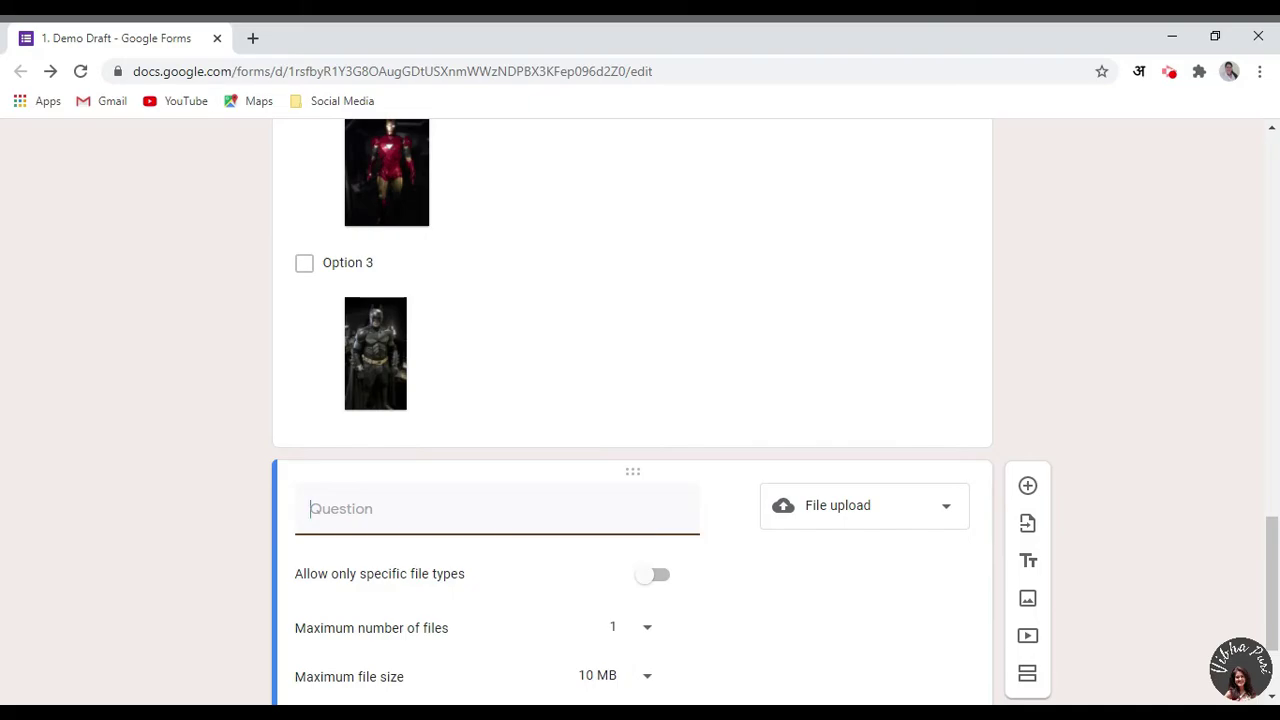
scroll(926, 623, "down", 2)
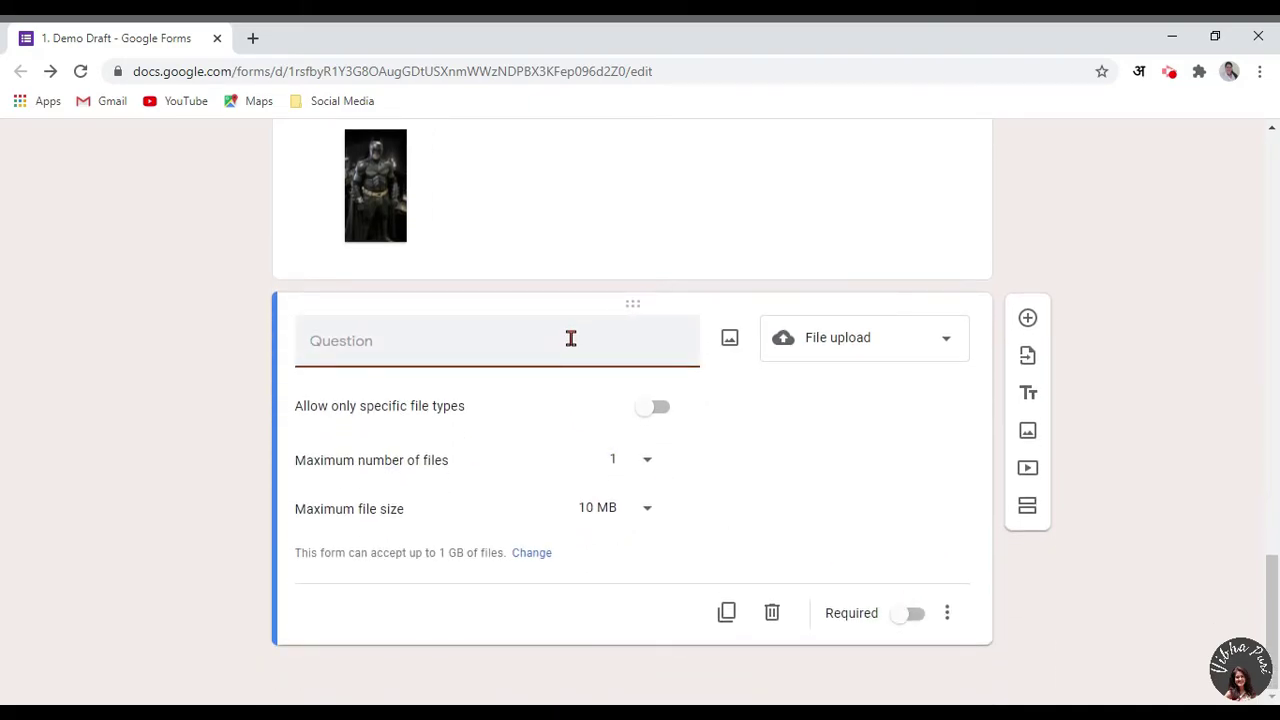
Title the file upload question "Draw the flag of India. Scan and upload the picture." and turn on the restriction to specific file types.
type("Draw the glag of India. Scan and upload the picture.")
left_click(662, 418)
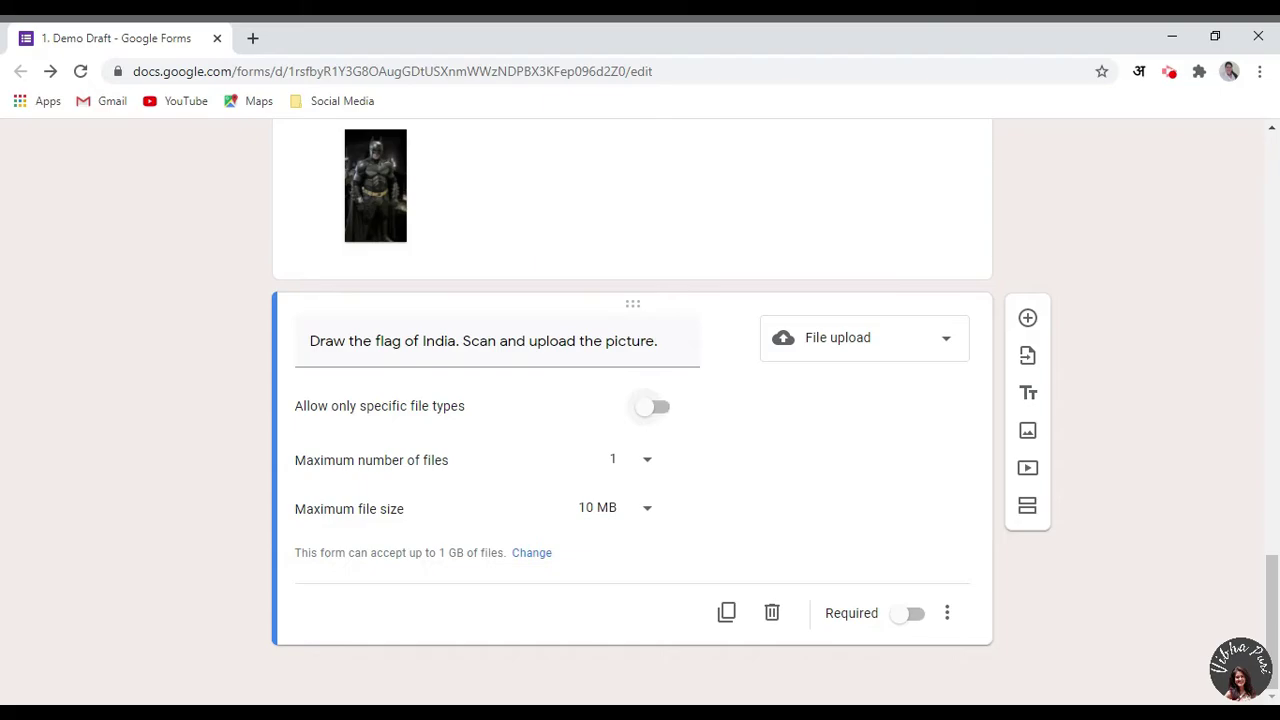
left_click(660, 407)
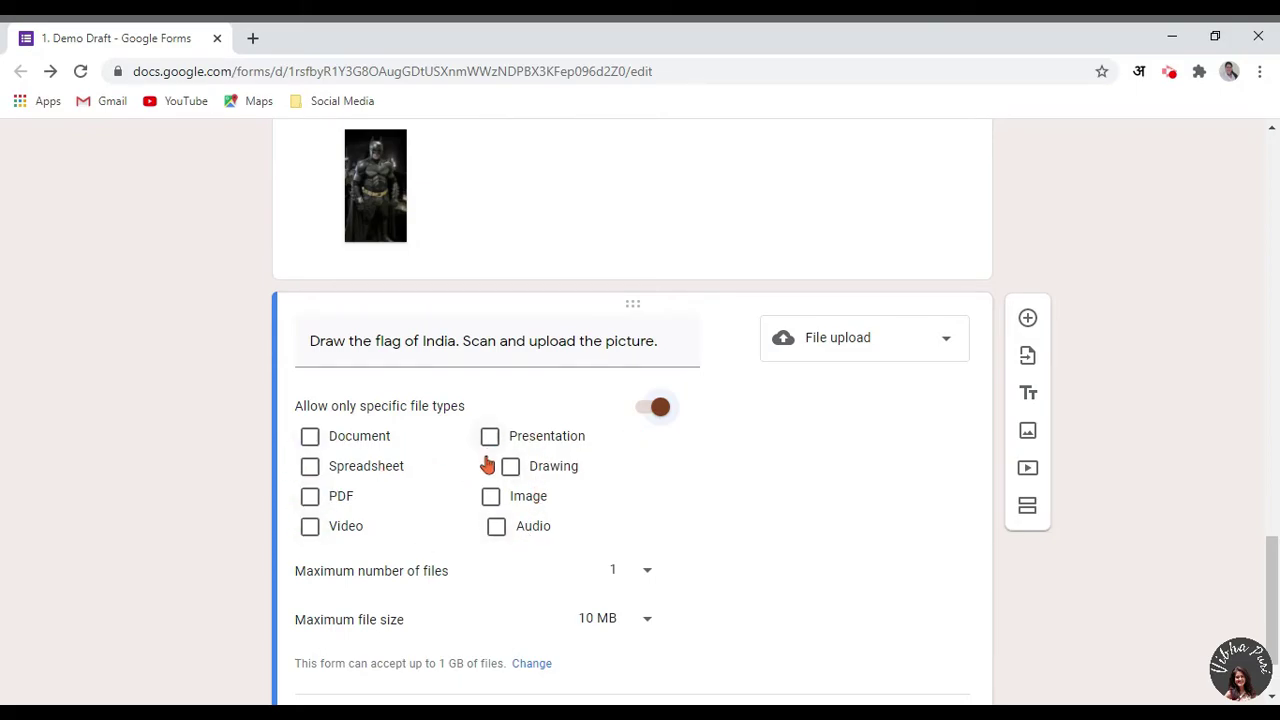
scroll(717, 537, "down", 2)
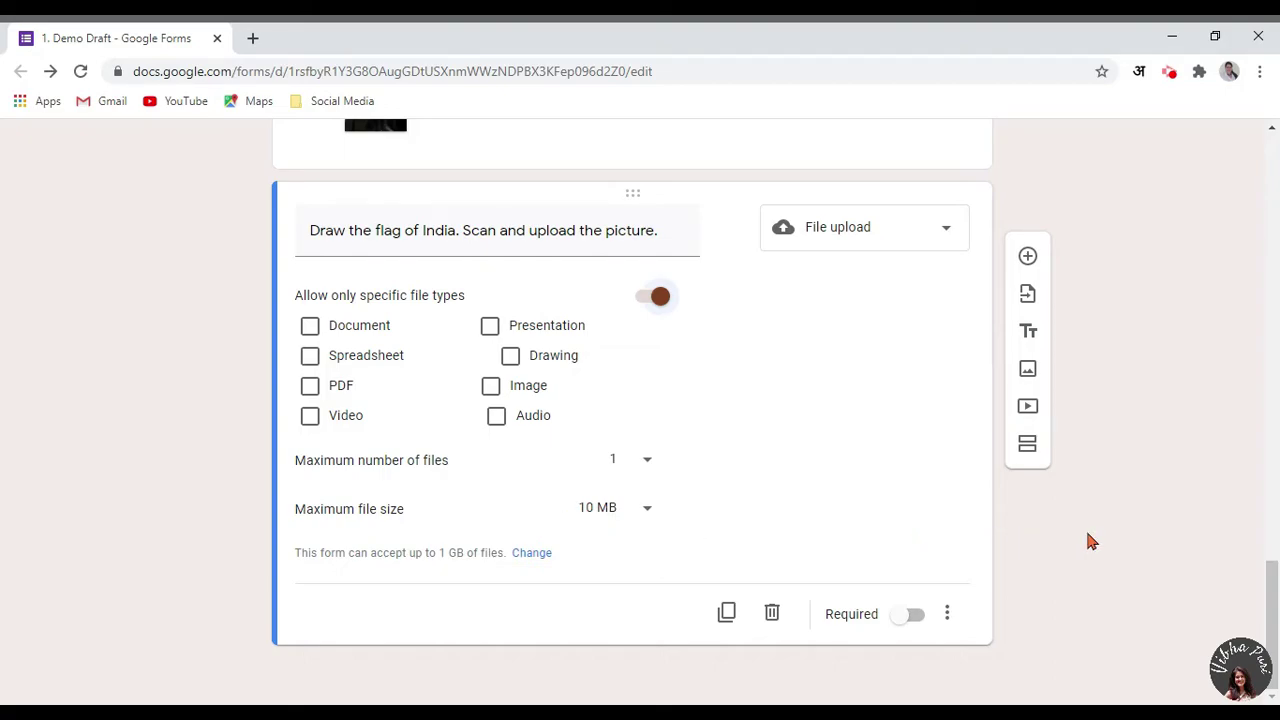
Add a Linear scale question titled "Rate your level of understanding of this topic." and keep its 1 to 5 range.
left_click(1028, 258)
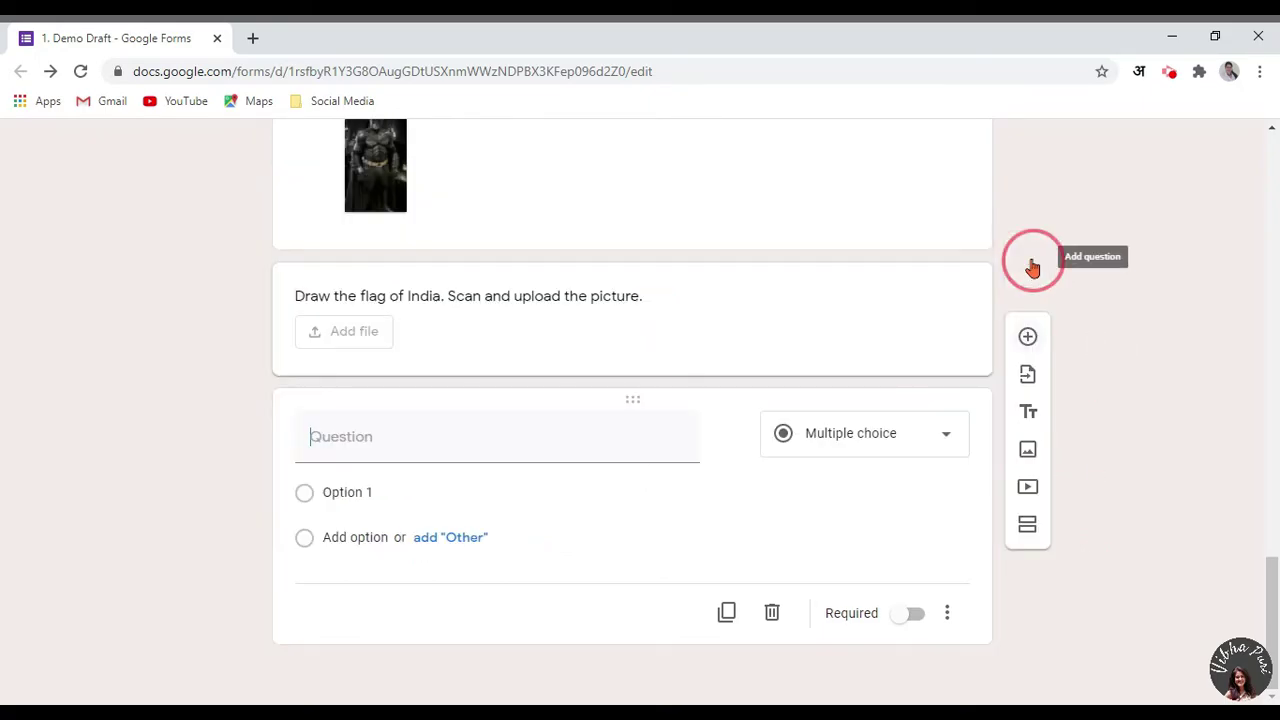
left_click(929, 440)
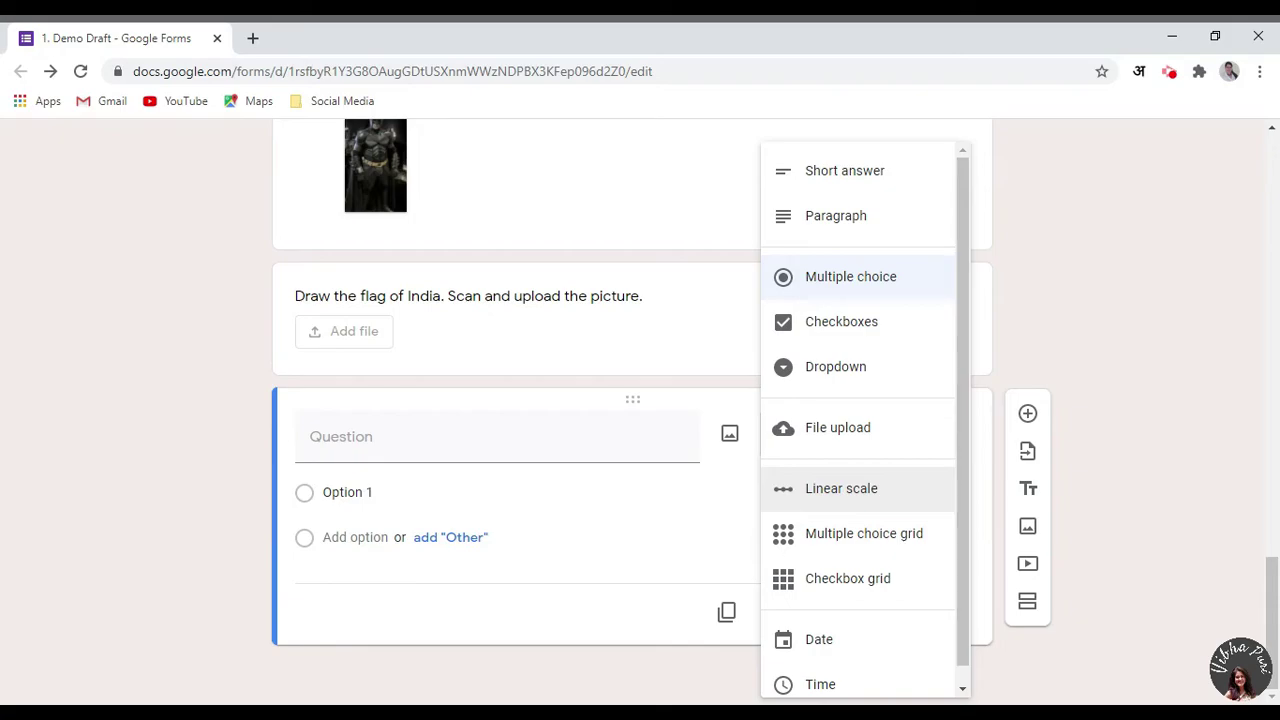
left_click(920, 490)
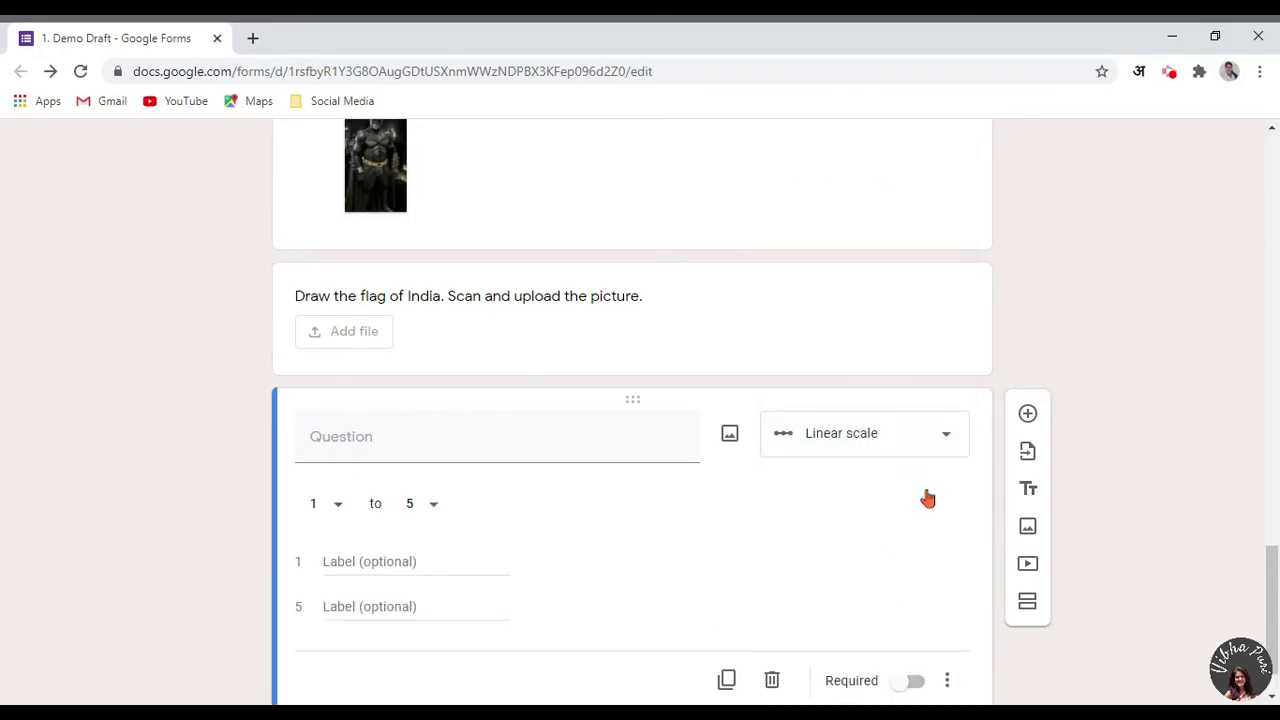
left_click(586, 436)
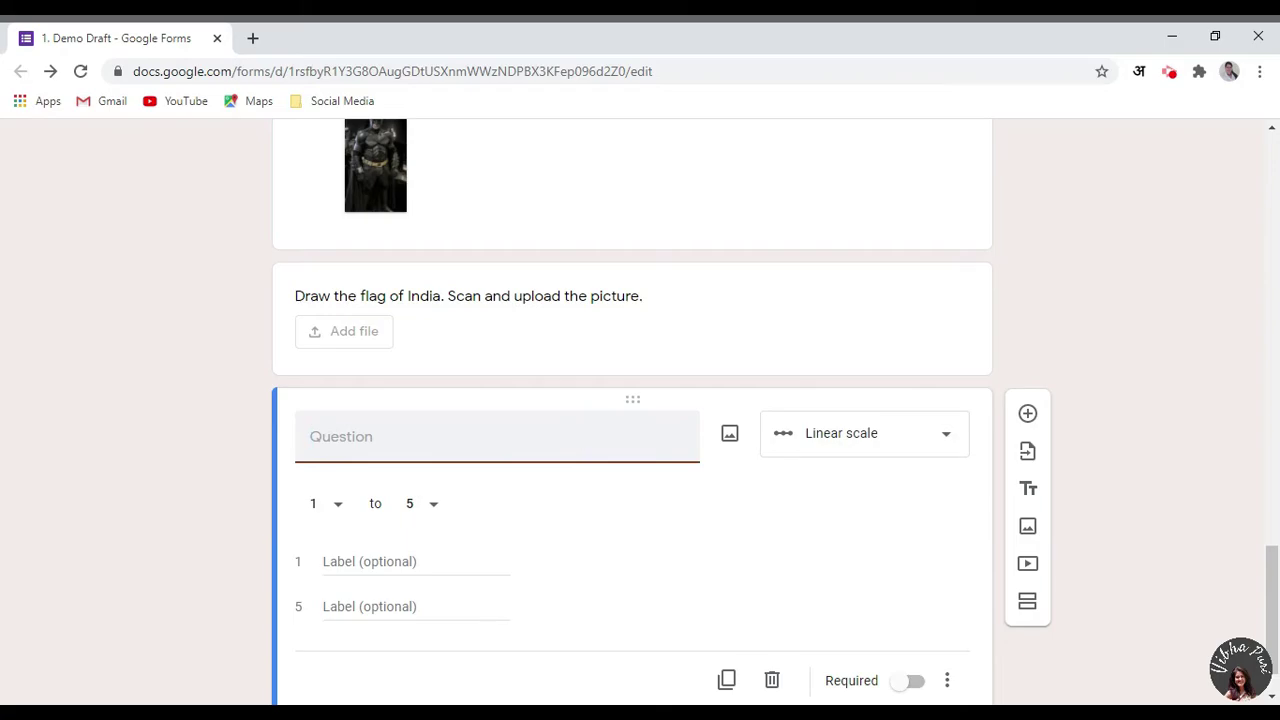
type("Rate your level o")
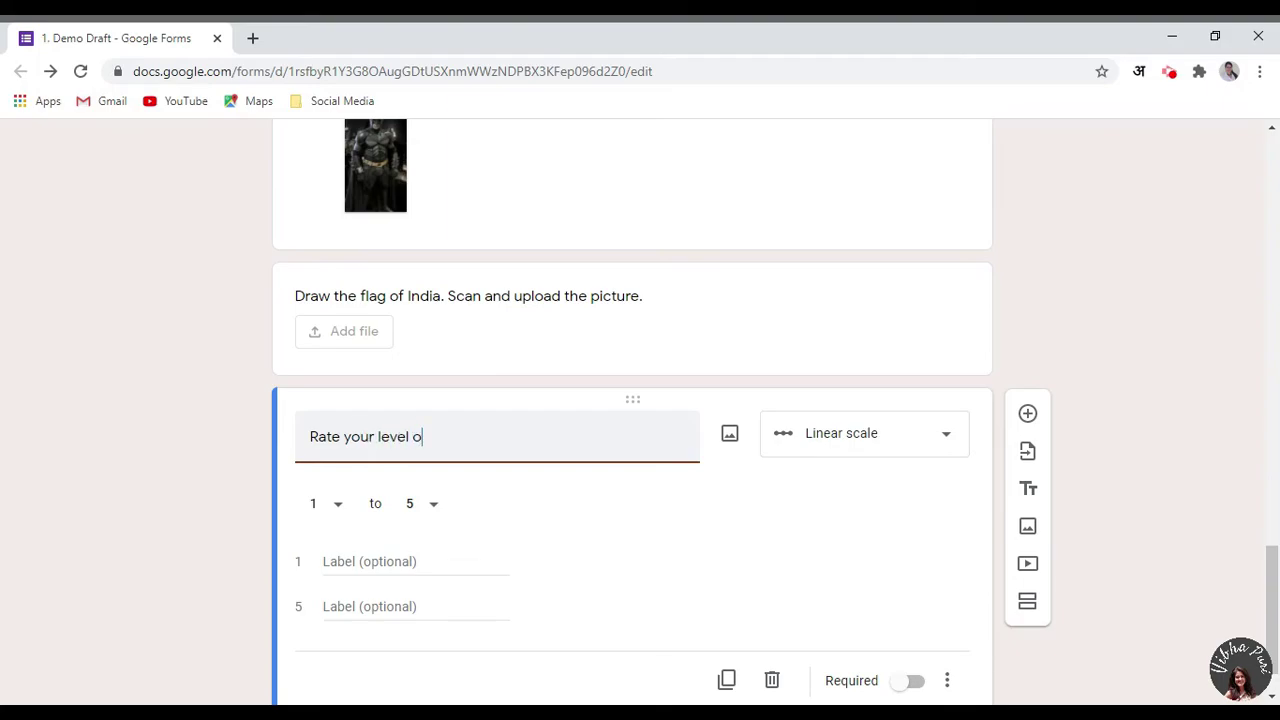
type("f understanding of this topic.")
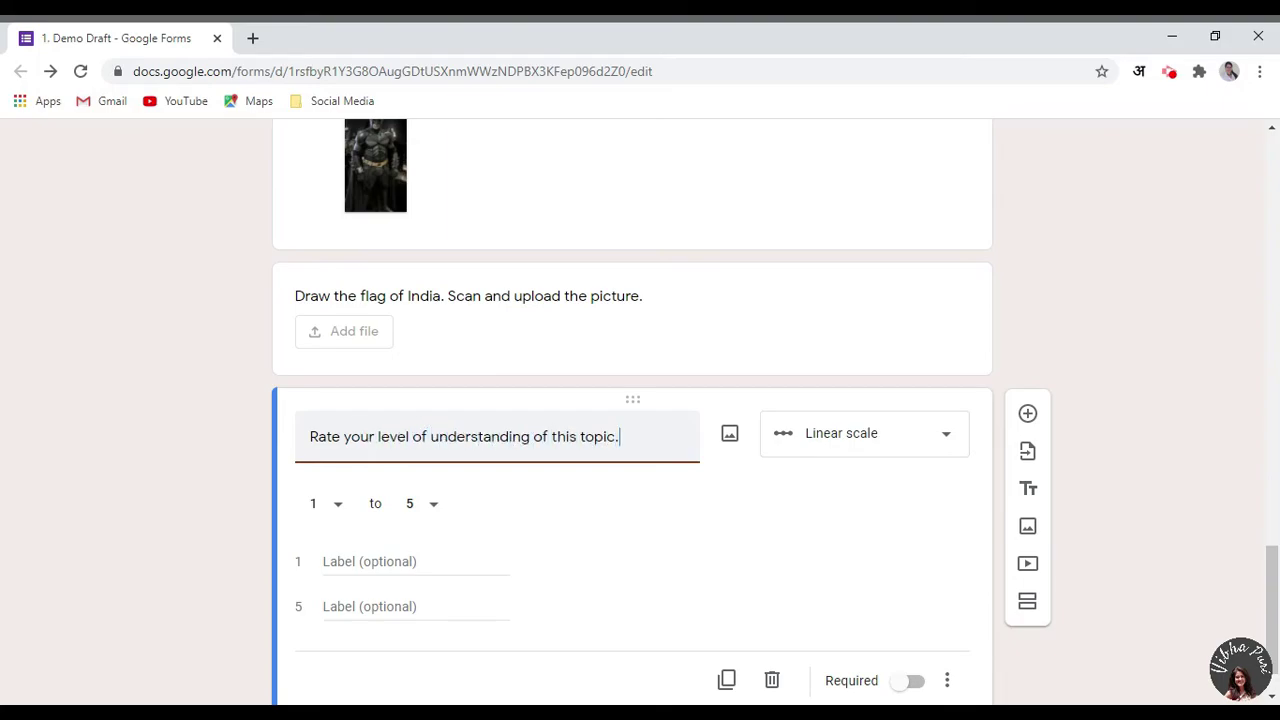
left_click(423, 509)
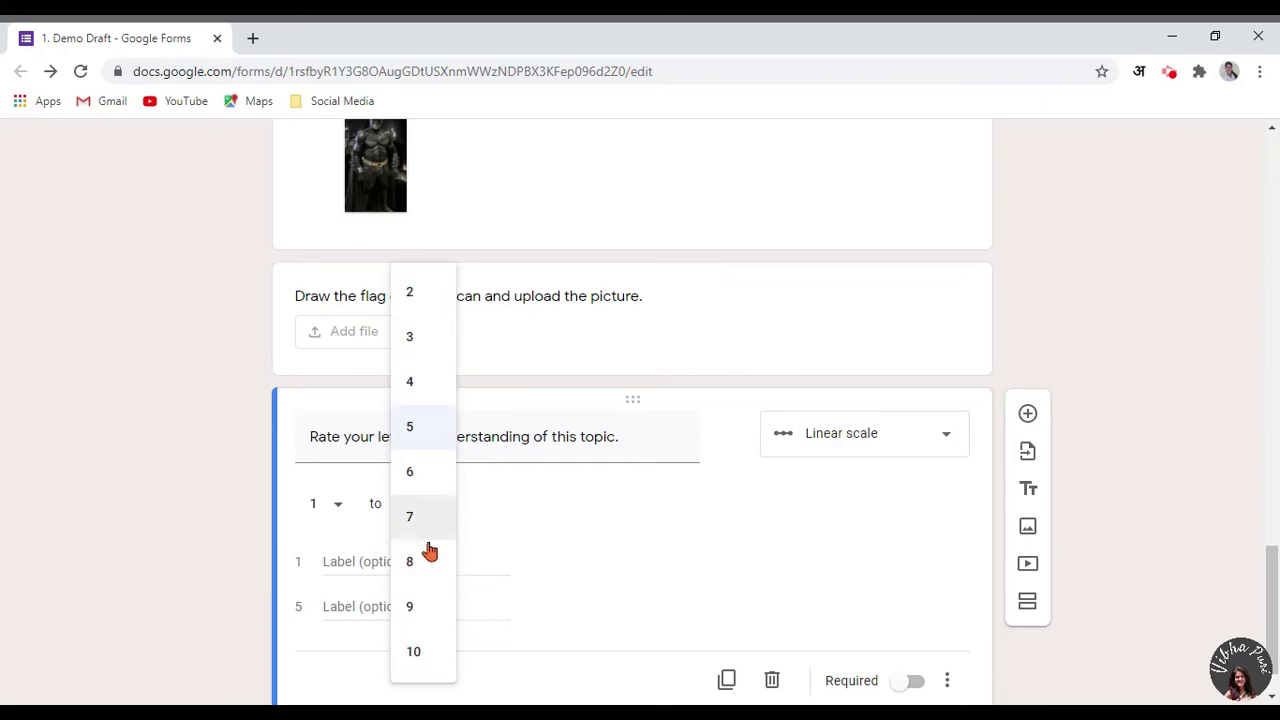
left_click(1206, 592)
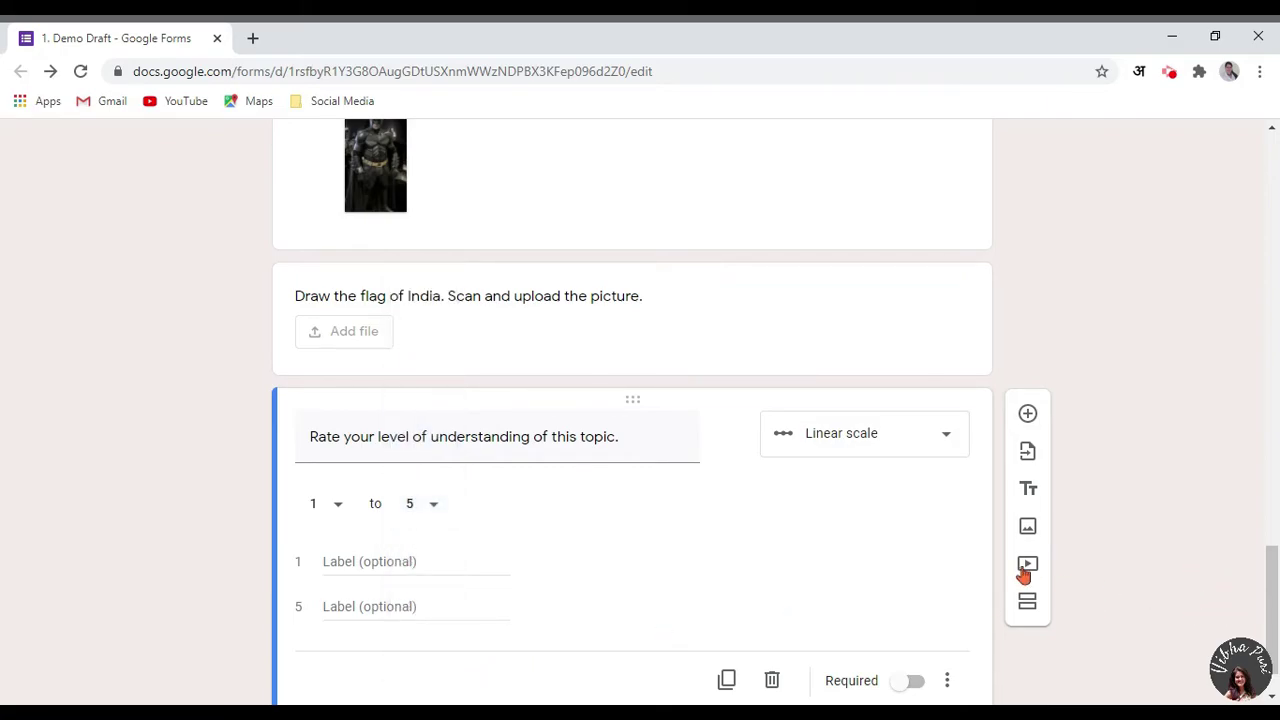
scroll(1092, 565, "down", 1)
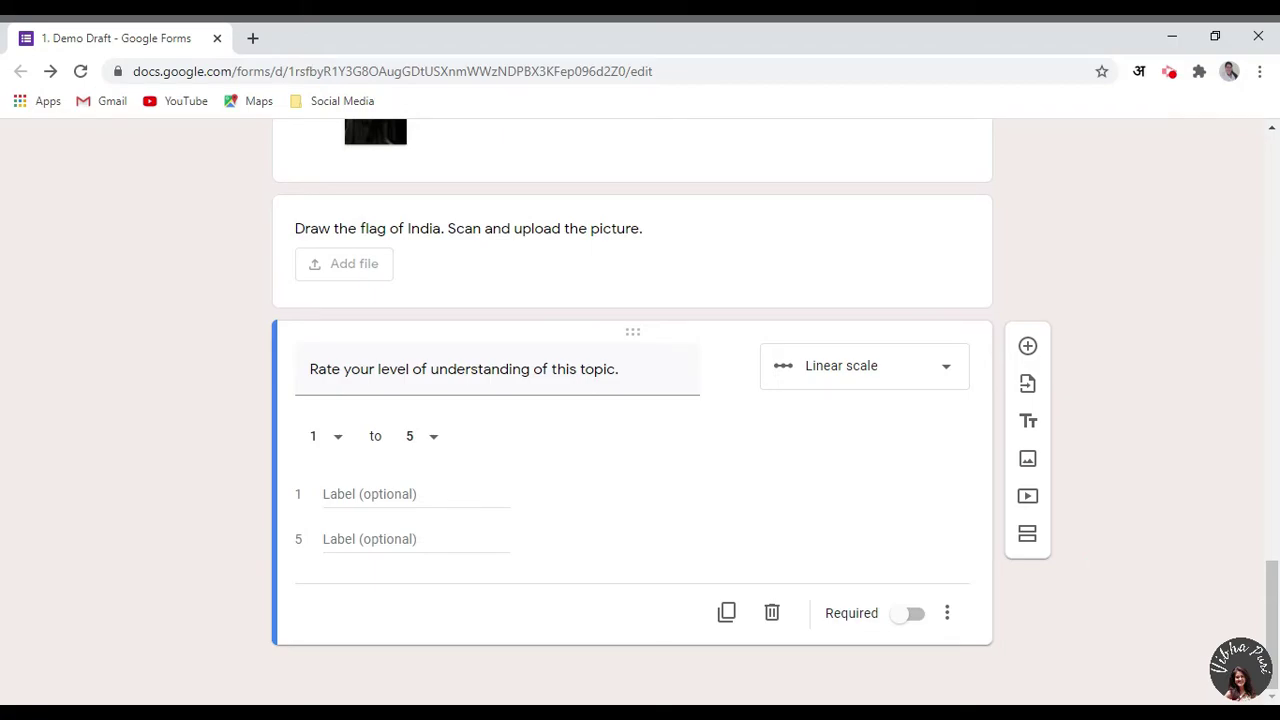
Preview the form from start to end, try a rating of 4 on the understanding scale, and close the preview.
scroll(1090, 562, "up", 20)
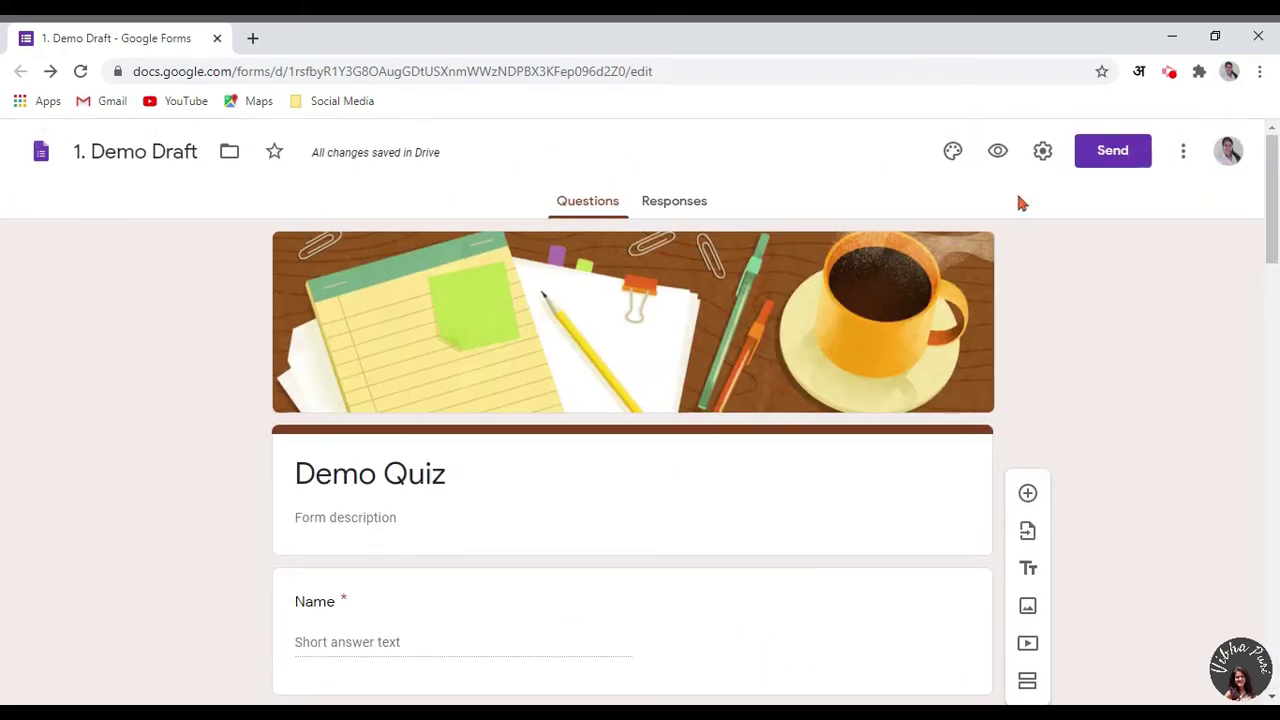
left_click(998, 153)
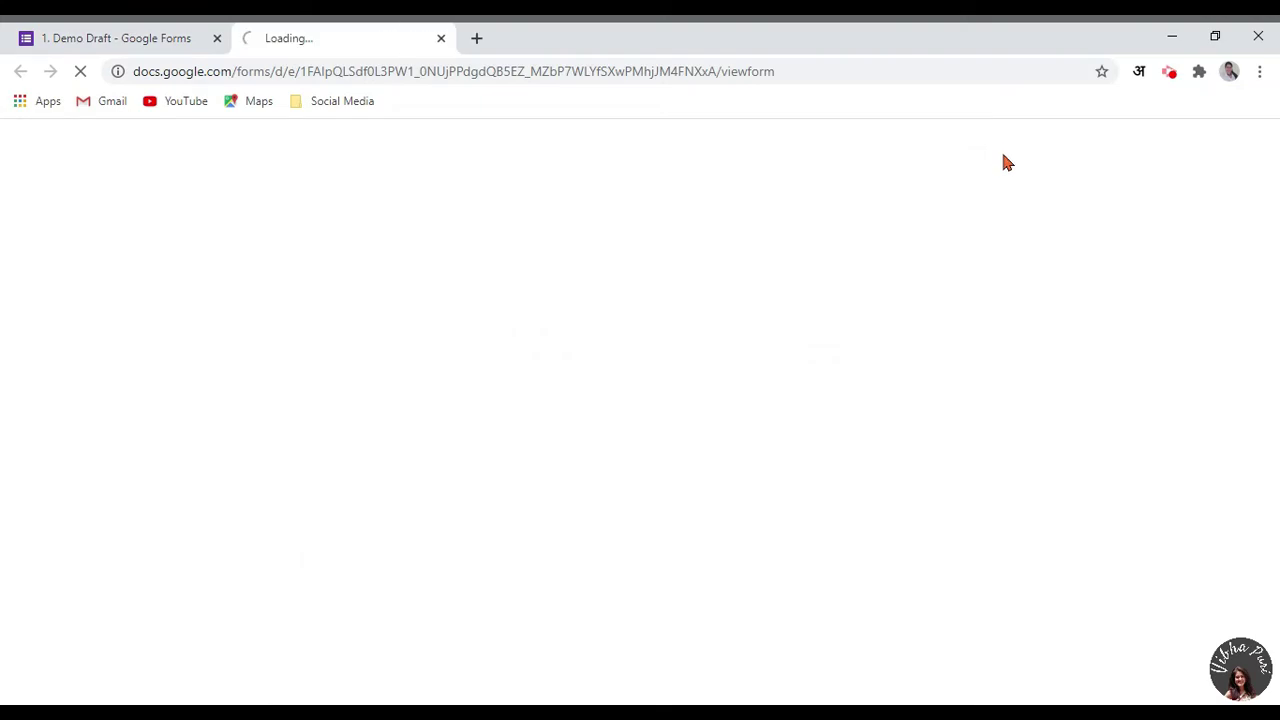
scroll(1100, 310, "down", 1)
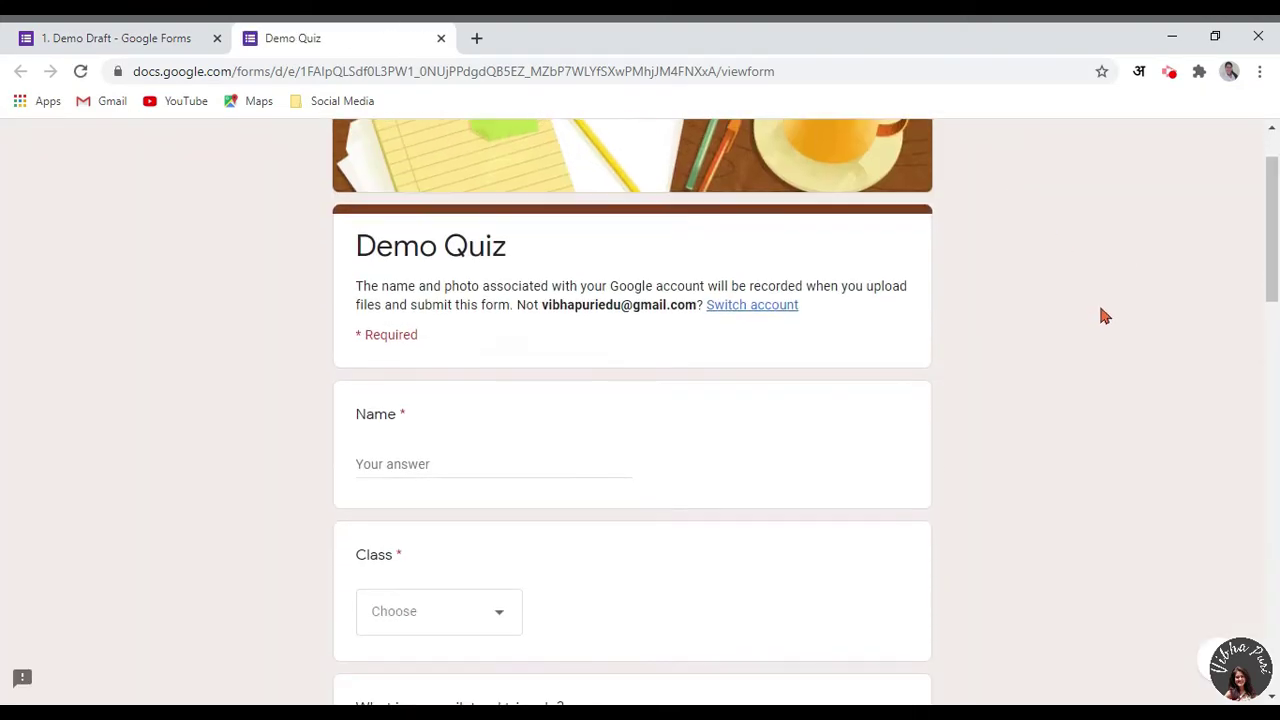
scroll(1110, 320, "down", 5)
scroll(1118, 328, "down", 2)
scroll(640, 428, "up", 1)
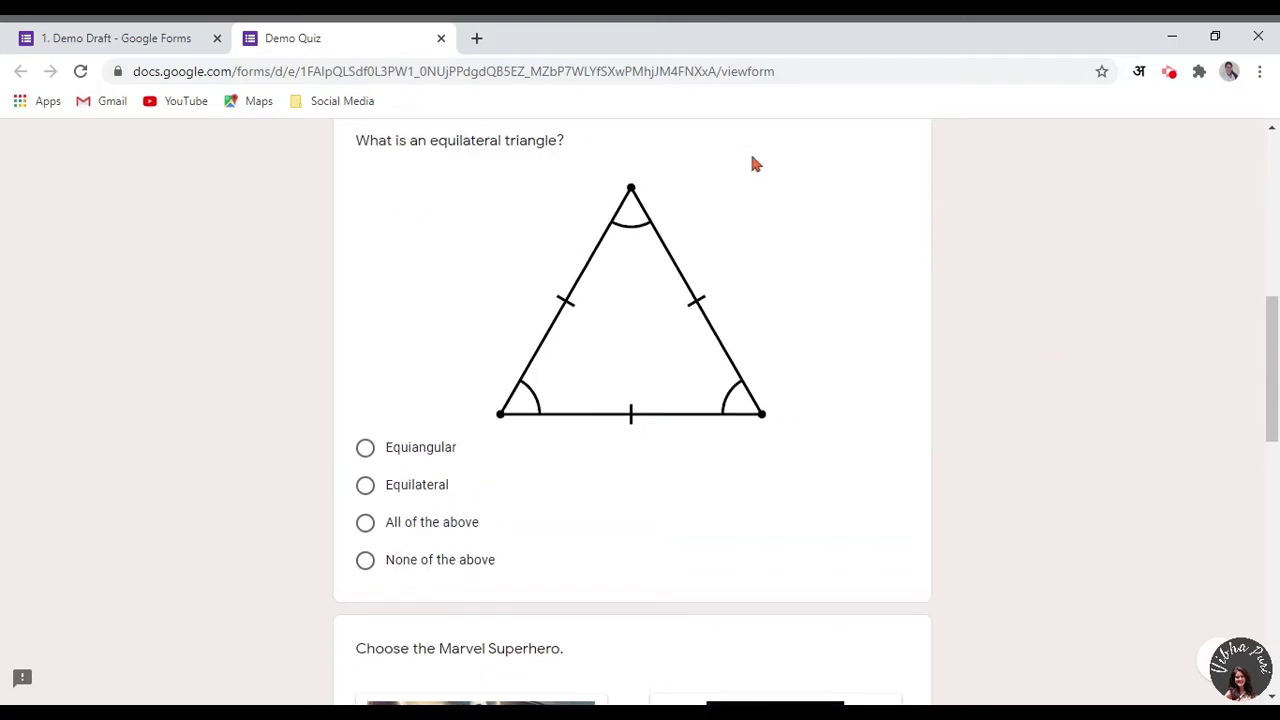
scroll(1051, 516, "down", 5)
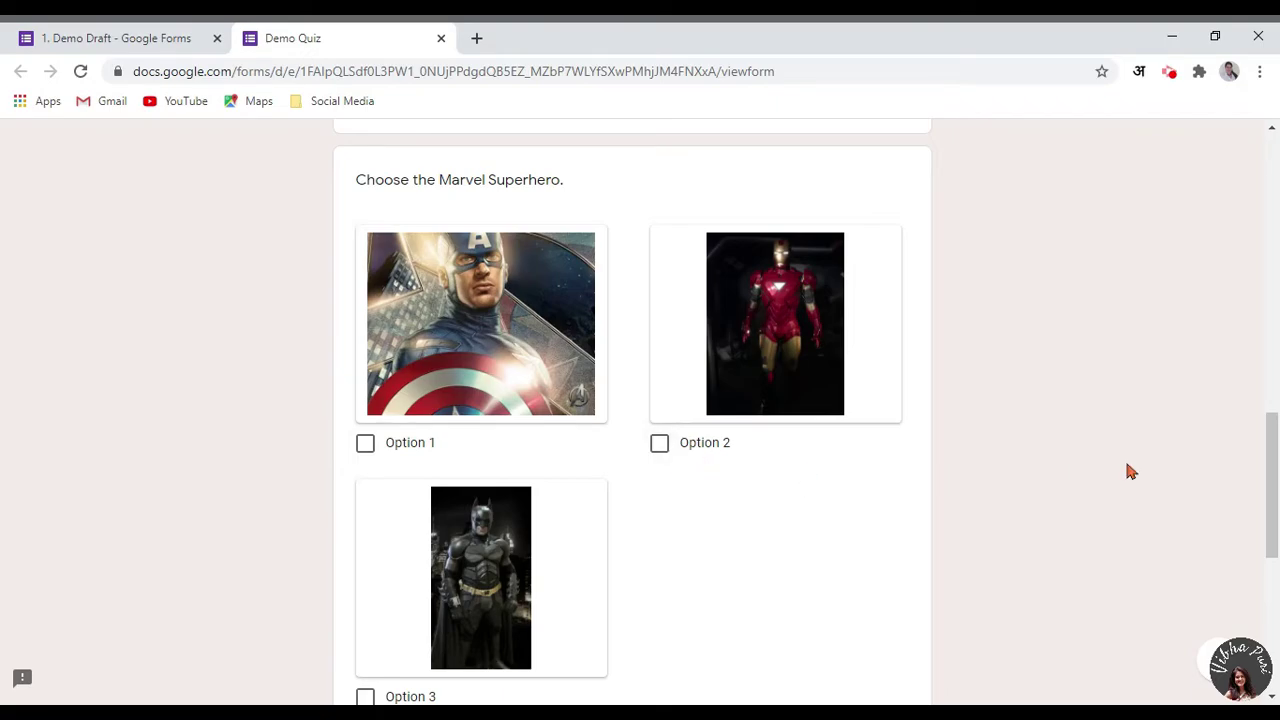
scroll(1132, 458, "down", 5)
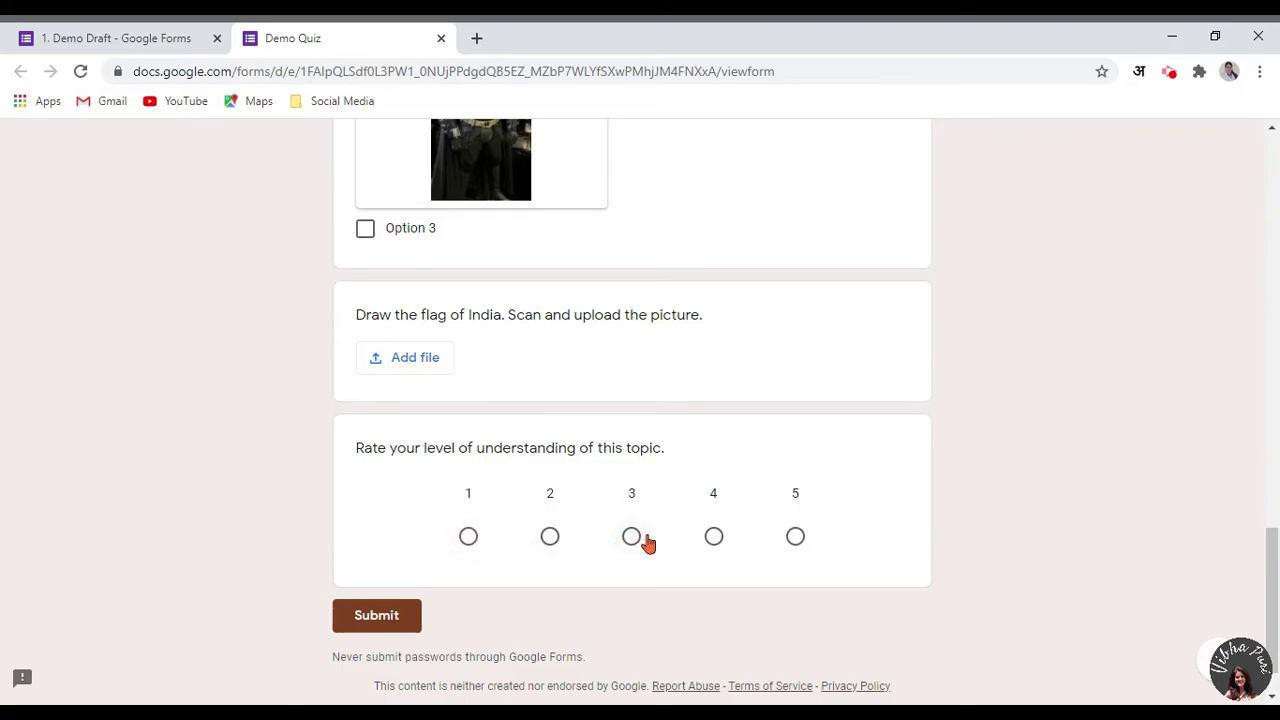
left_click(713, 545)
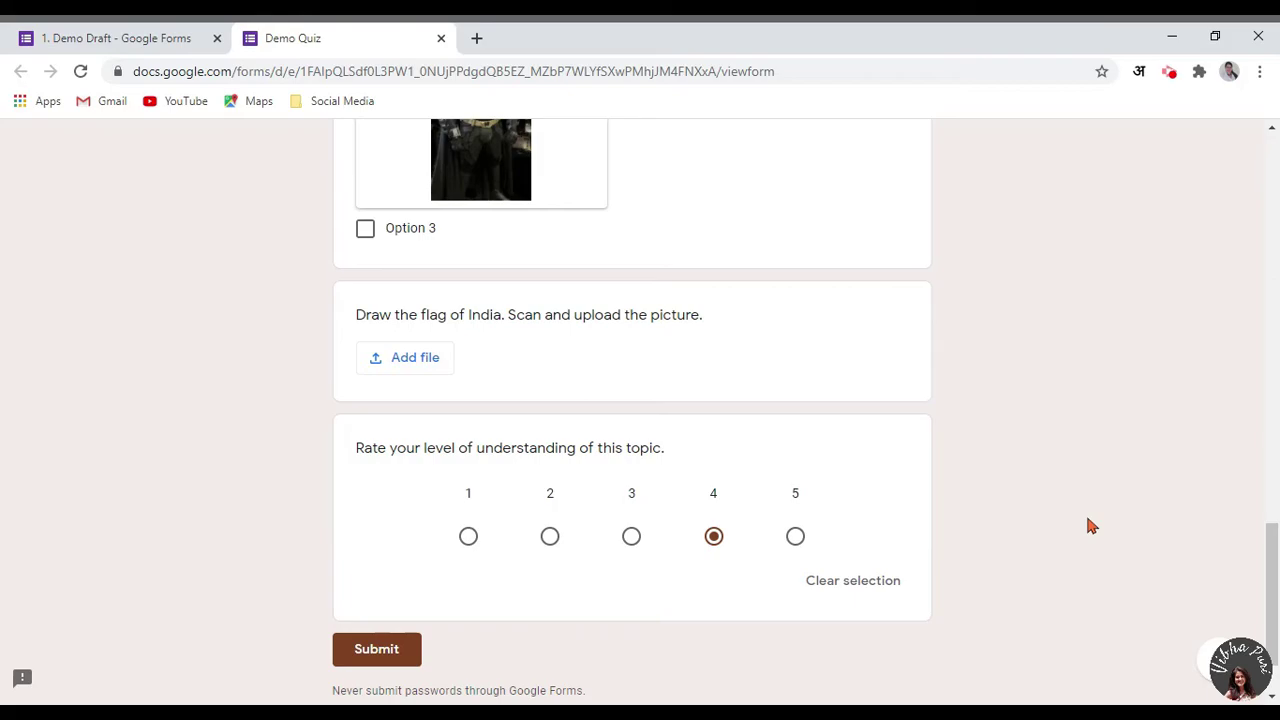
left_click(93, 40)
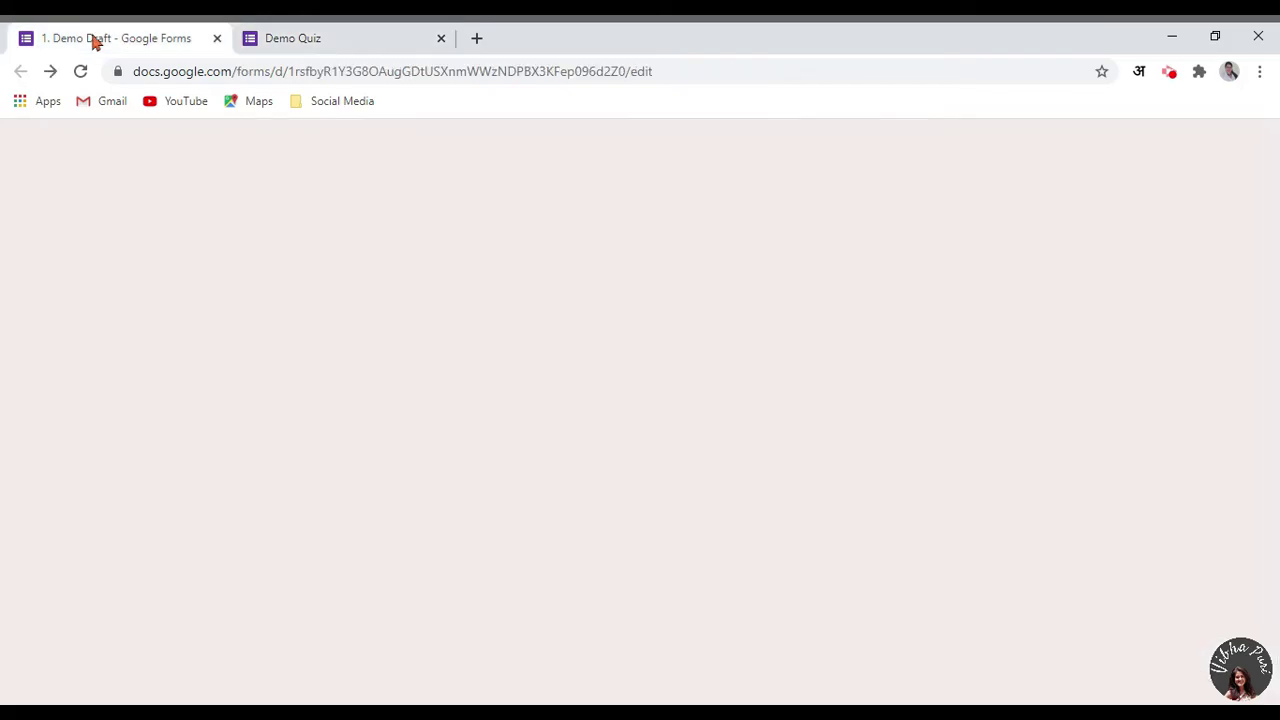
left_click(425, 38)
key("ctrl+w")
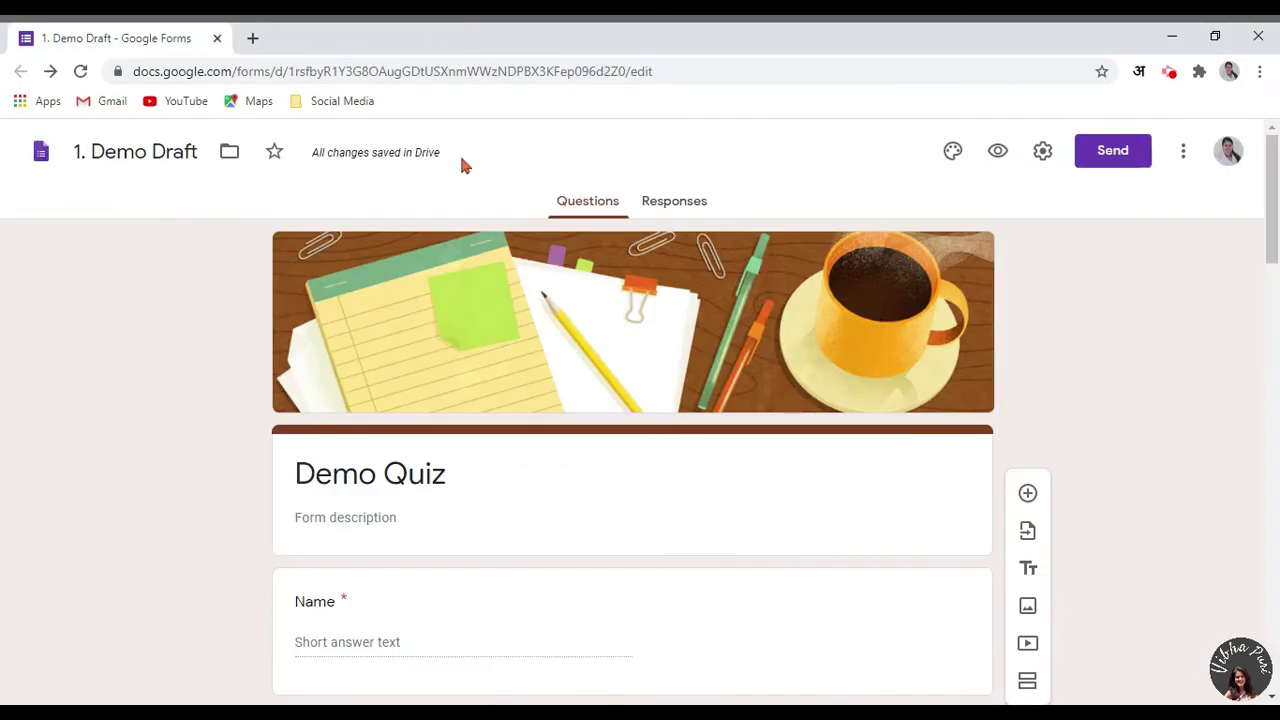
Add a Multiple choice grid question after the rating scale, titled "Choose whether the following places are a continent or country.".
scroll(1183, 480, "down", 10)
scroll(1183, 481, "down", 10)
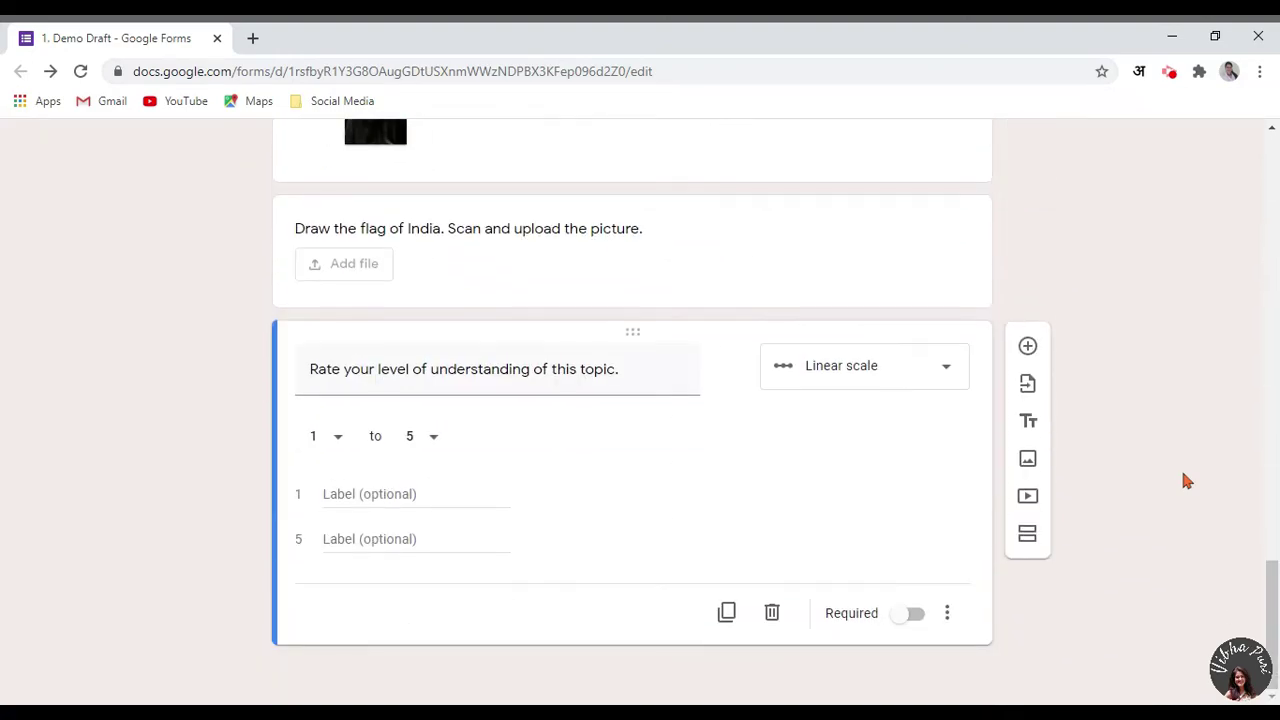
left_click(1028, 348)
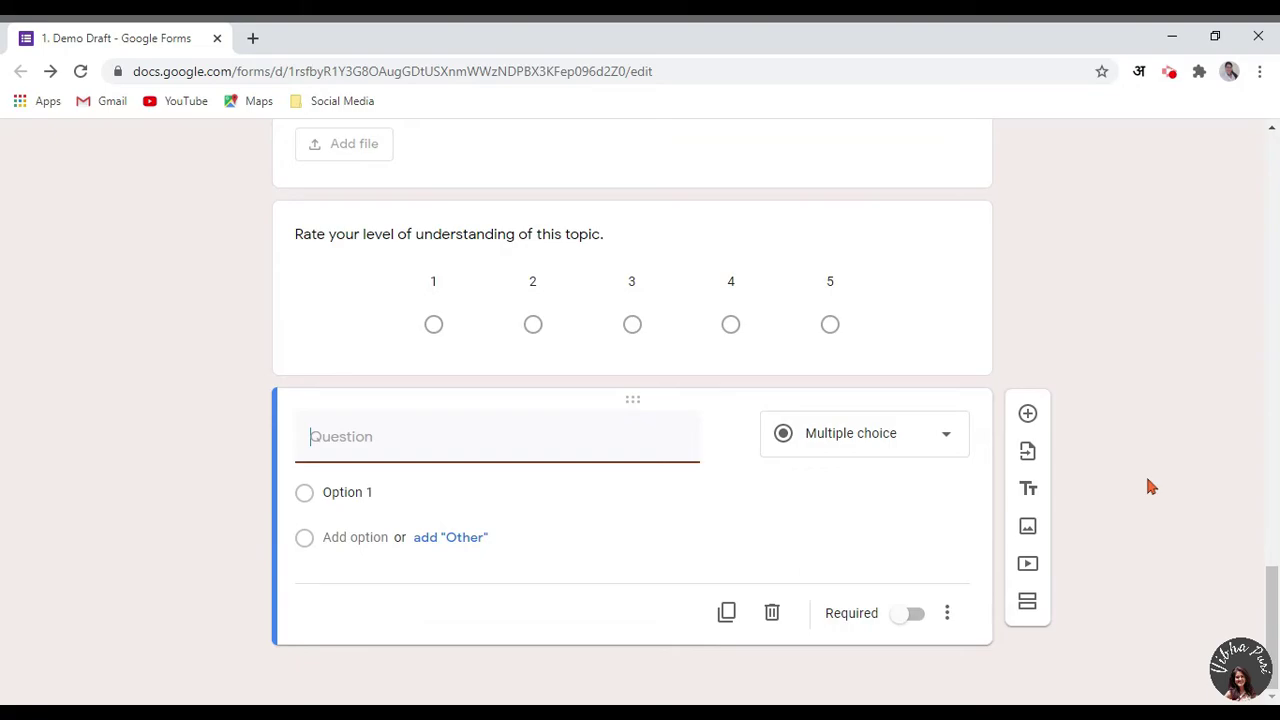
left_click(860, 446)
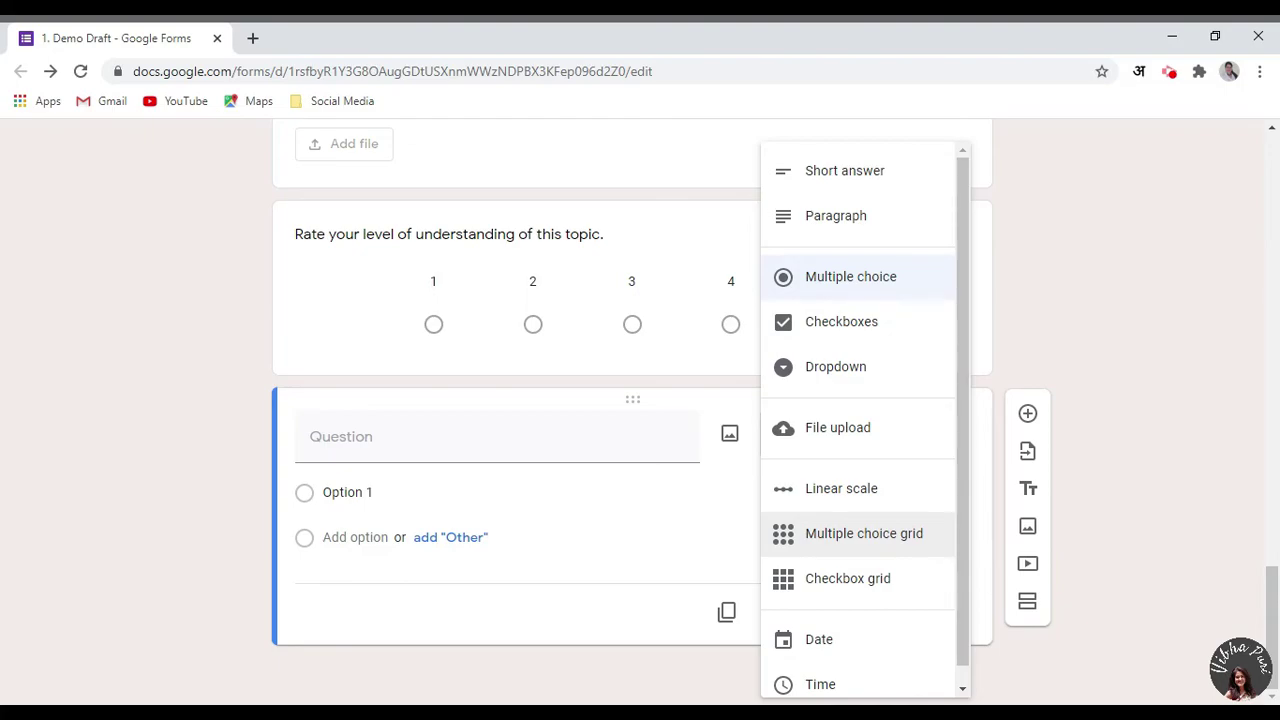
left_click(929, 540)
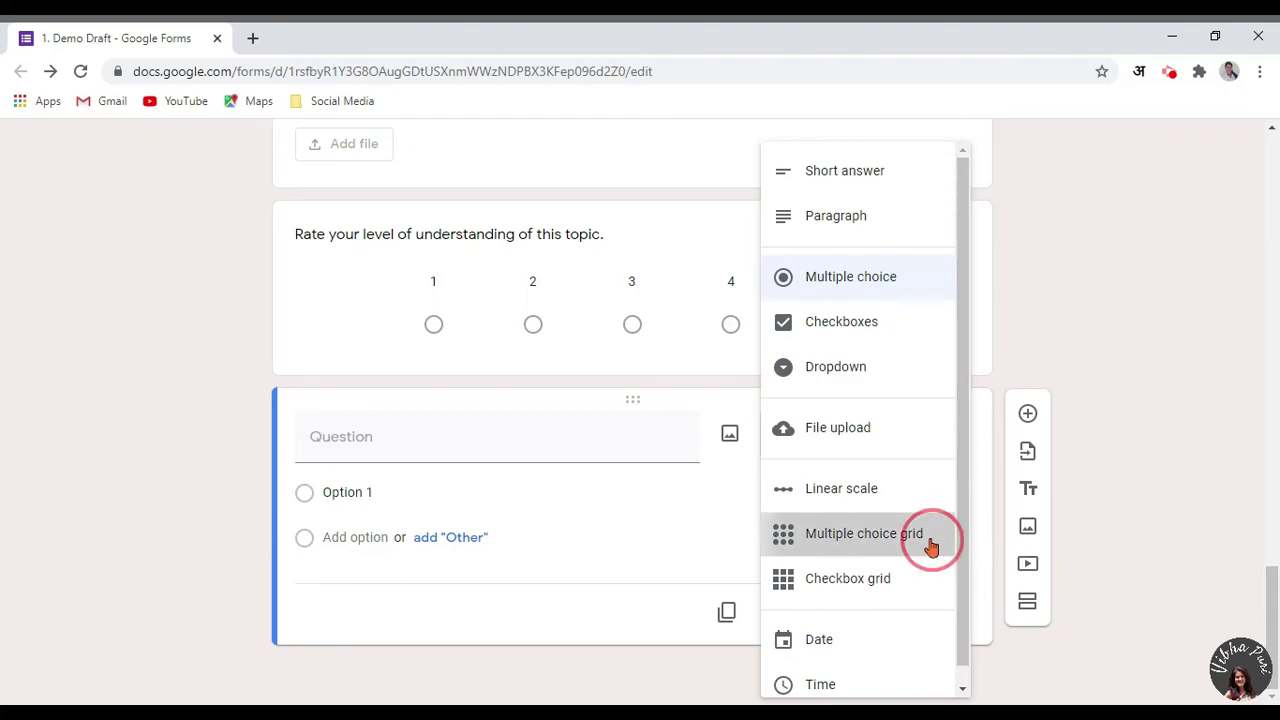
left_click(363, 436)
type("Choose ")
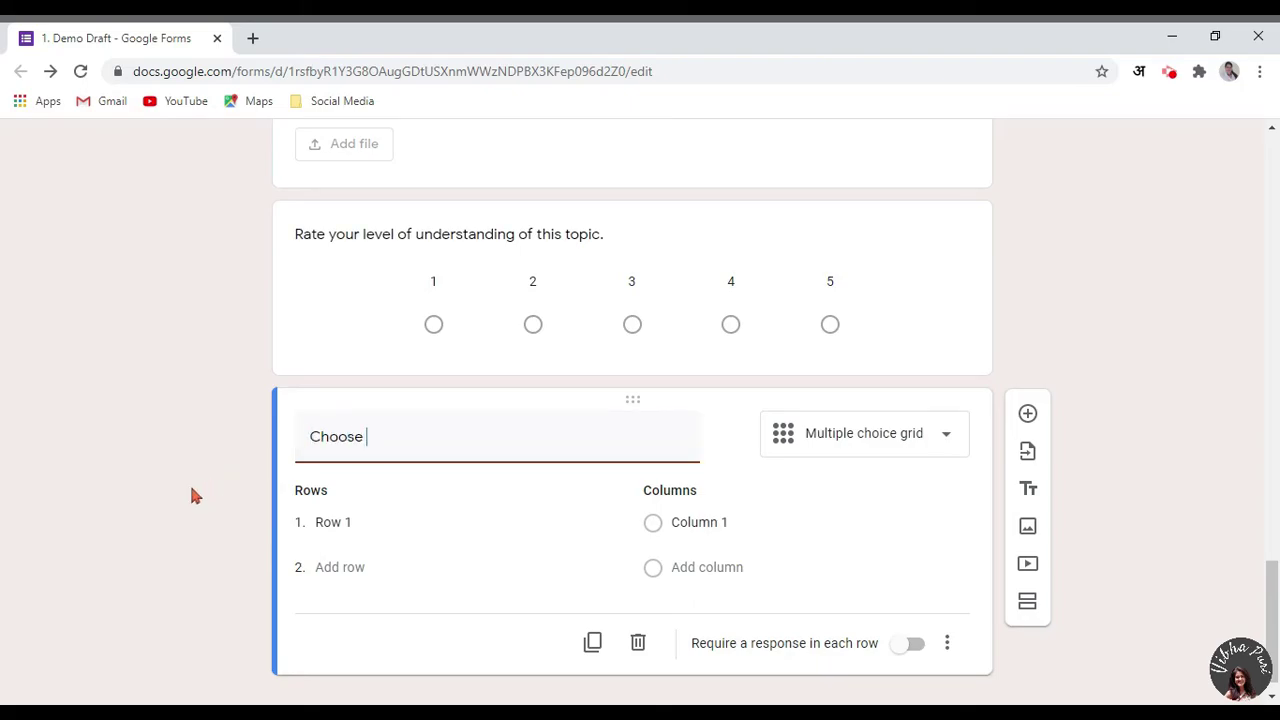
type("whether the following places ar")
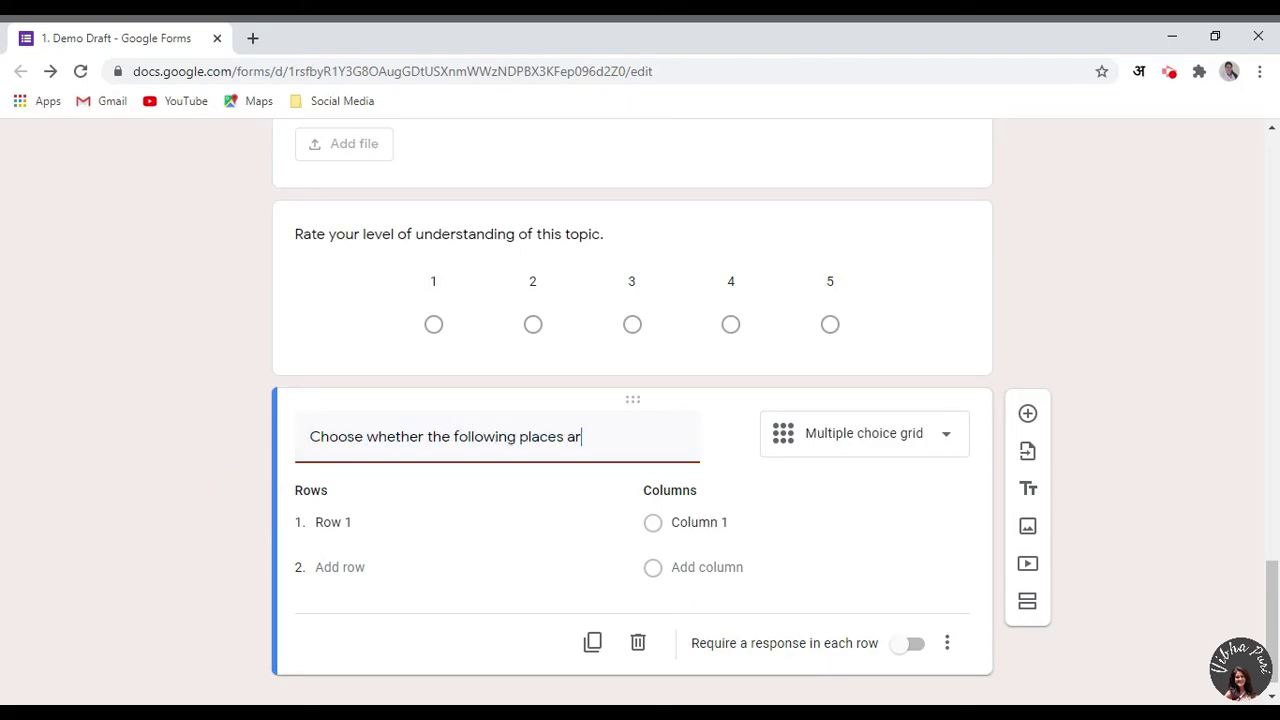
type("e a continetn or country.")
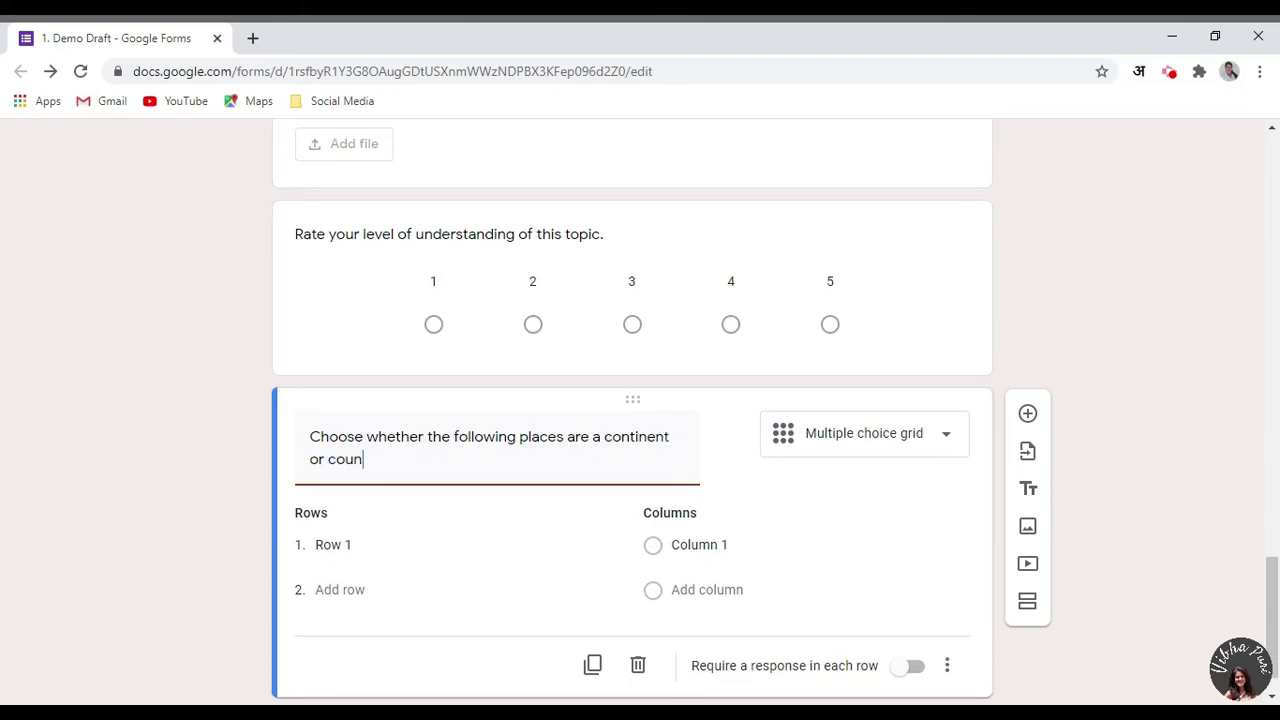
Fill the grid question's rows with Asia, Europe and Spain.
left_click(358, 547)
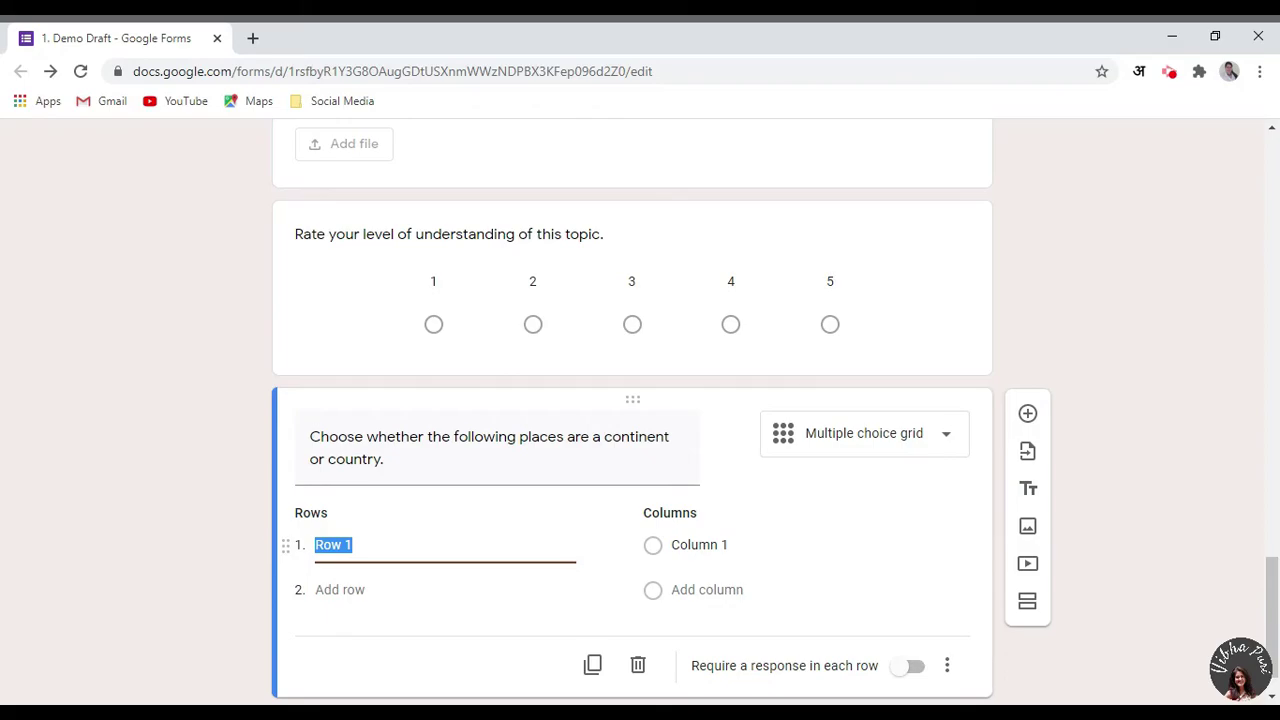
type("Asia")
left_click(343, 589)
type("Europe")
left_click(341, 590)
type("Spain")
Name the grid question's two columns Continent and Country.
left_click(735, 457)
type("Continent")
left_click(707, 500)
type("Country")
left_click(1108, 540)
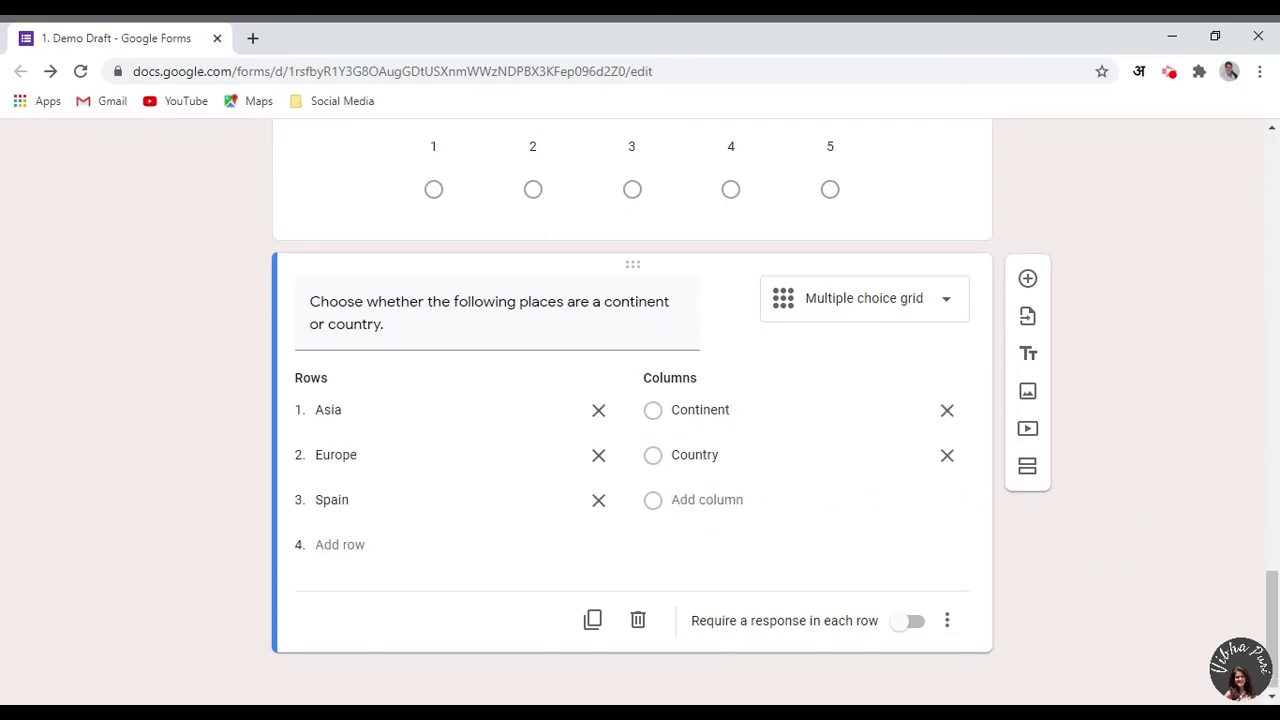
Preview the form, try the grid question with Asia and Europe as Continent and Spain as Country, and return to the editor.
scroll(1091, 534, "up", 20)
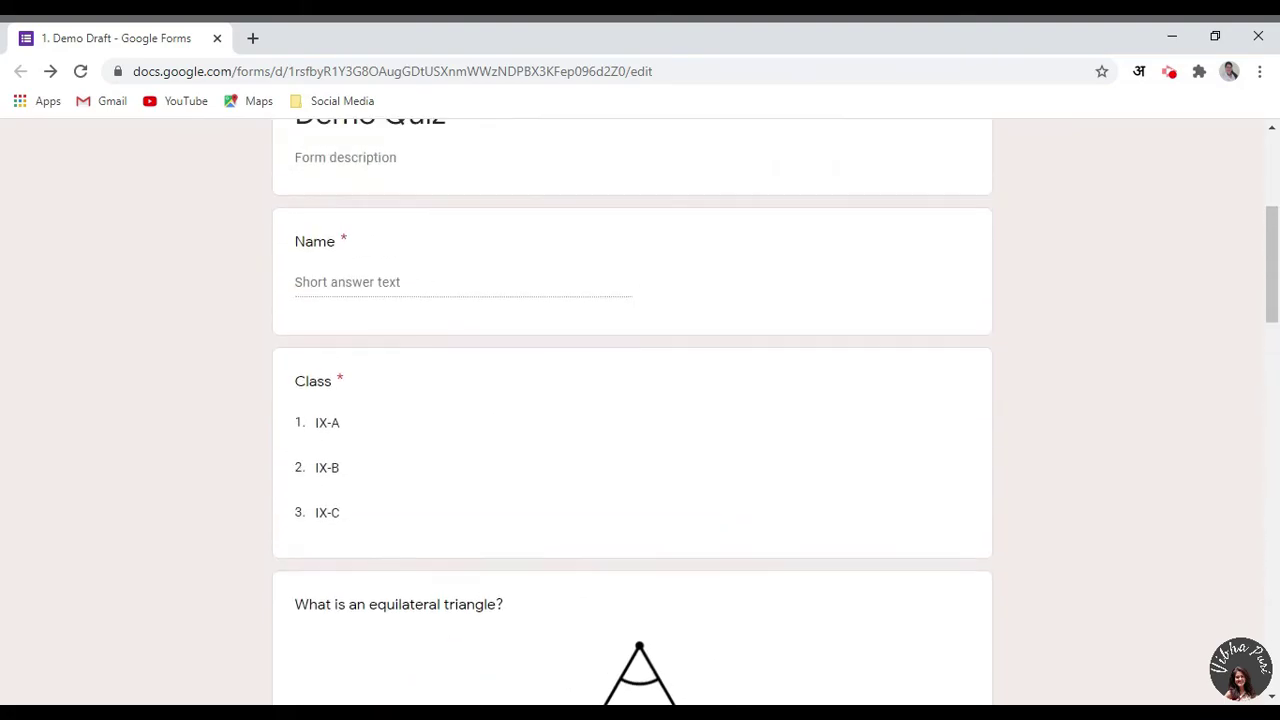
left_click(997, 155)
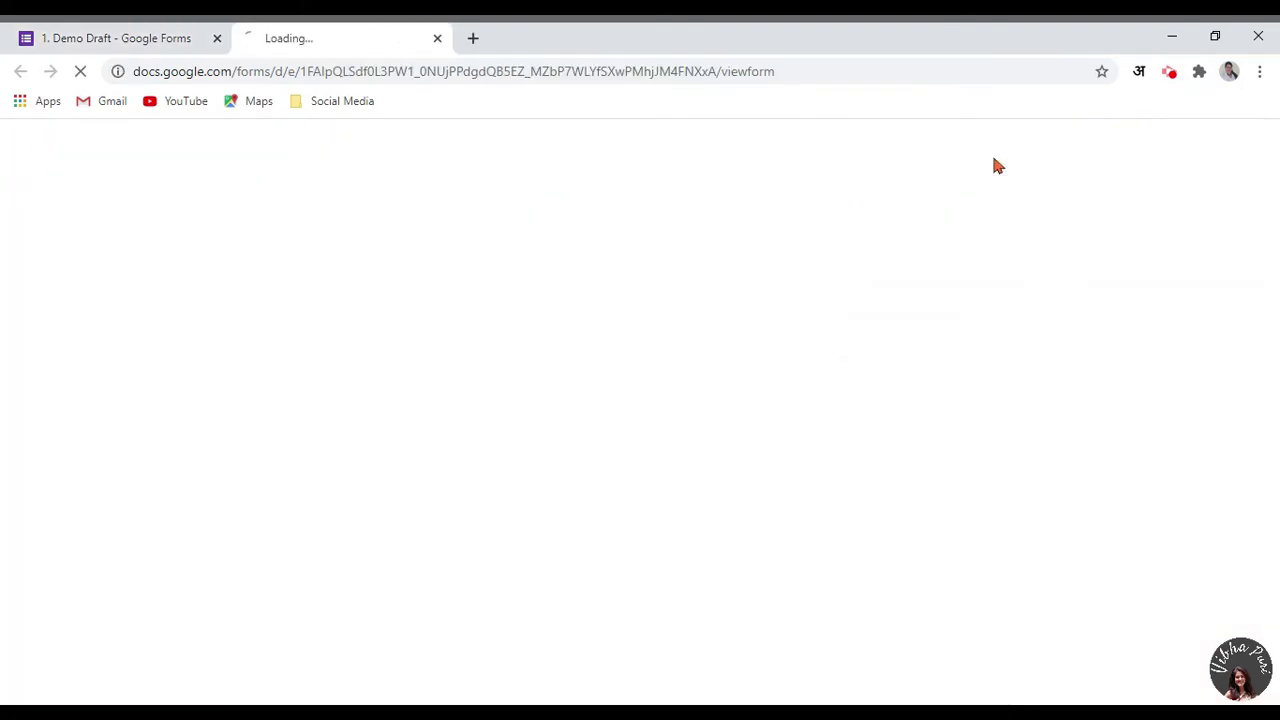
scroll(1066, 296, "down", 6)
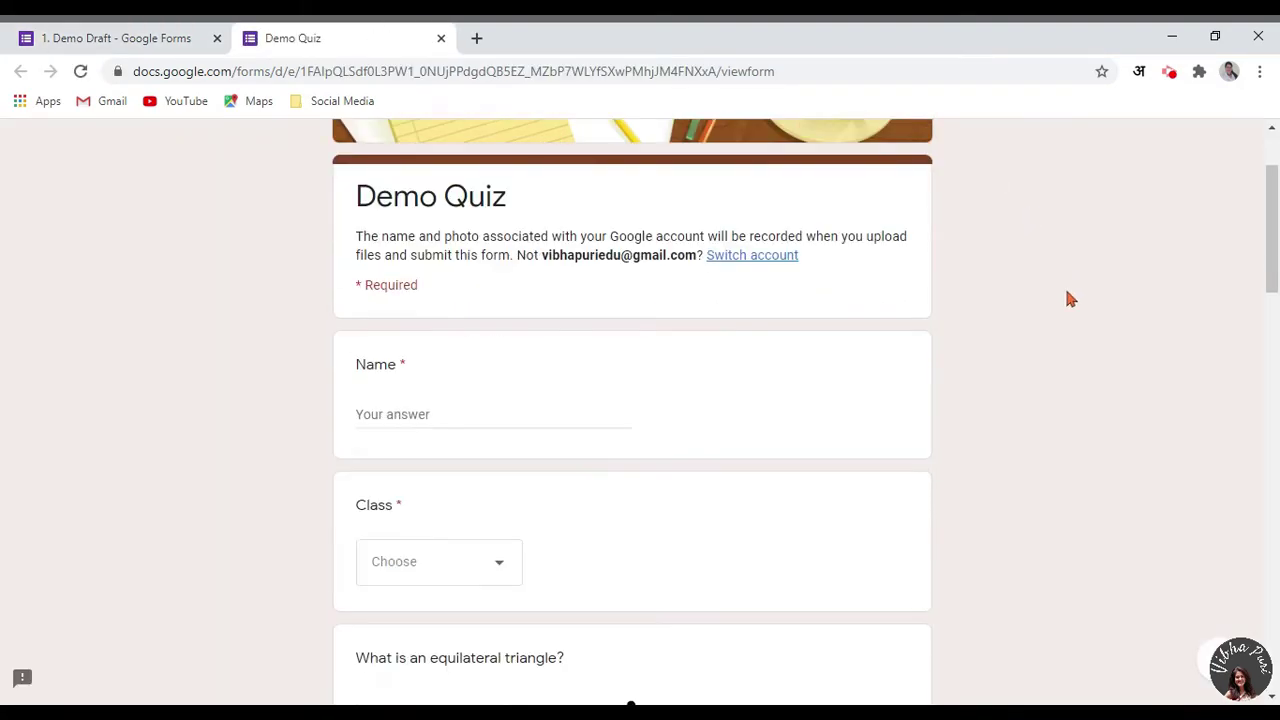
scroll(1066, 298, "down", 13)
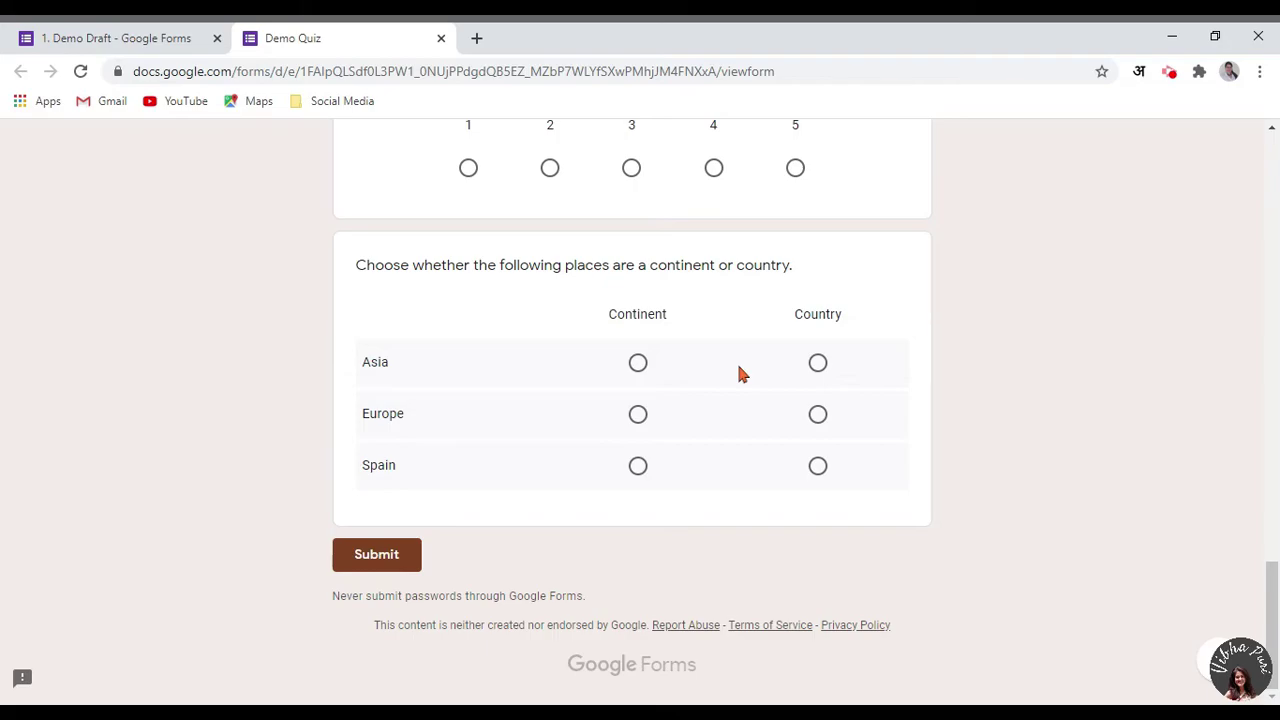
left_click(637, 364)
left_click(636, 408)
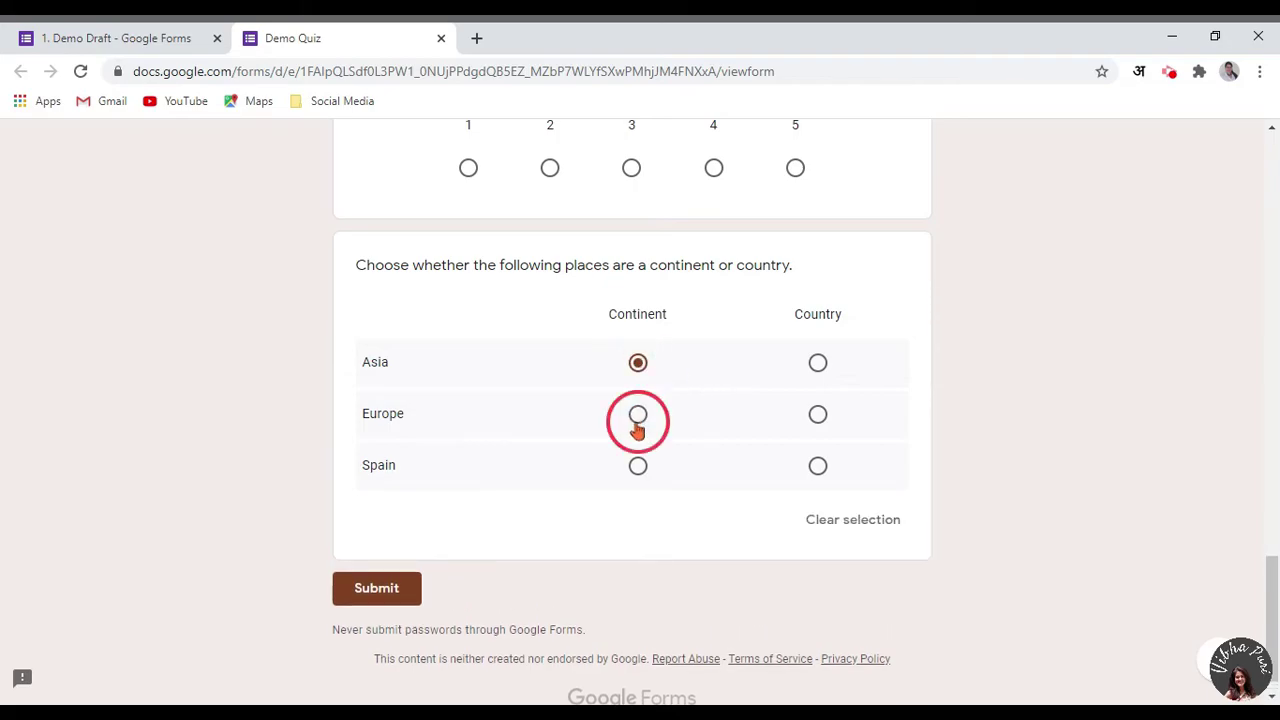
left_click(820, 478)
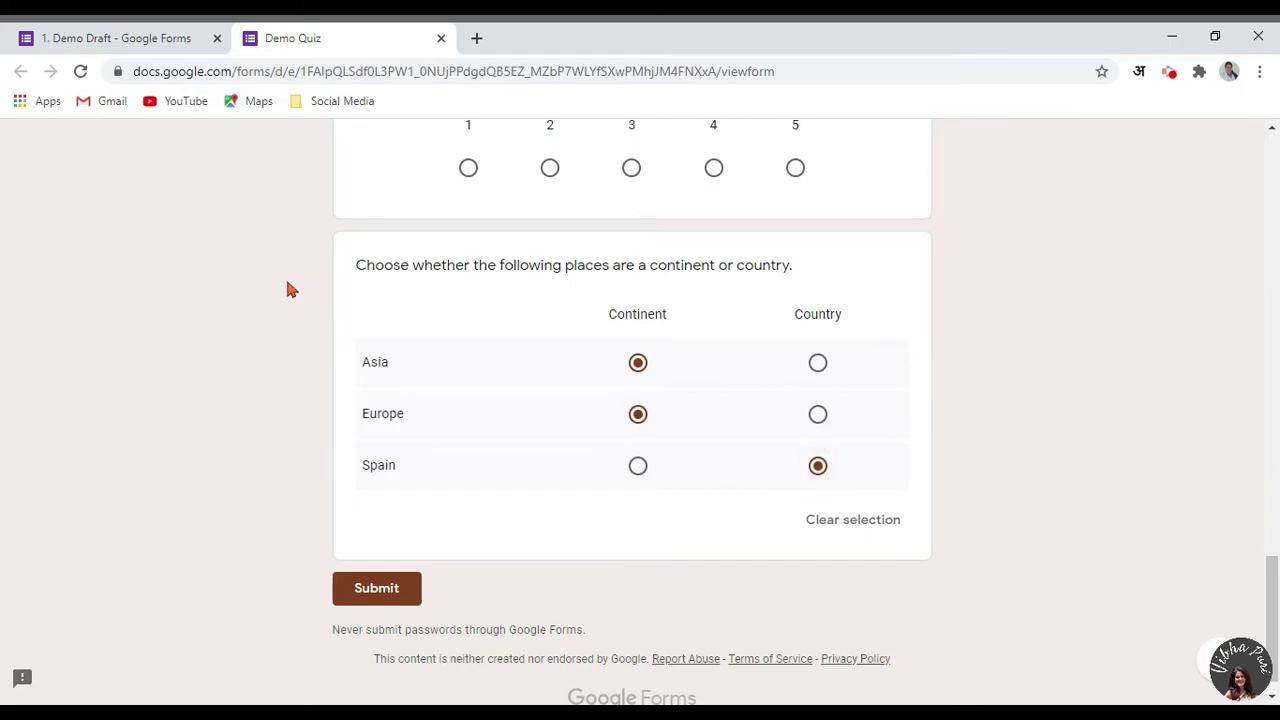
left_click(121, 42)
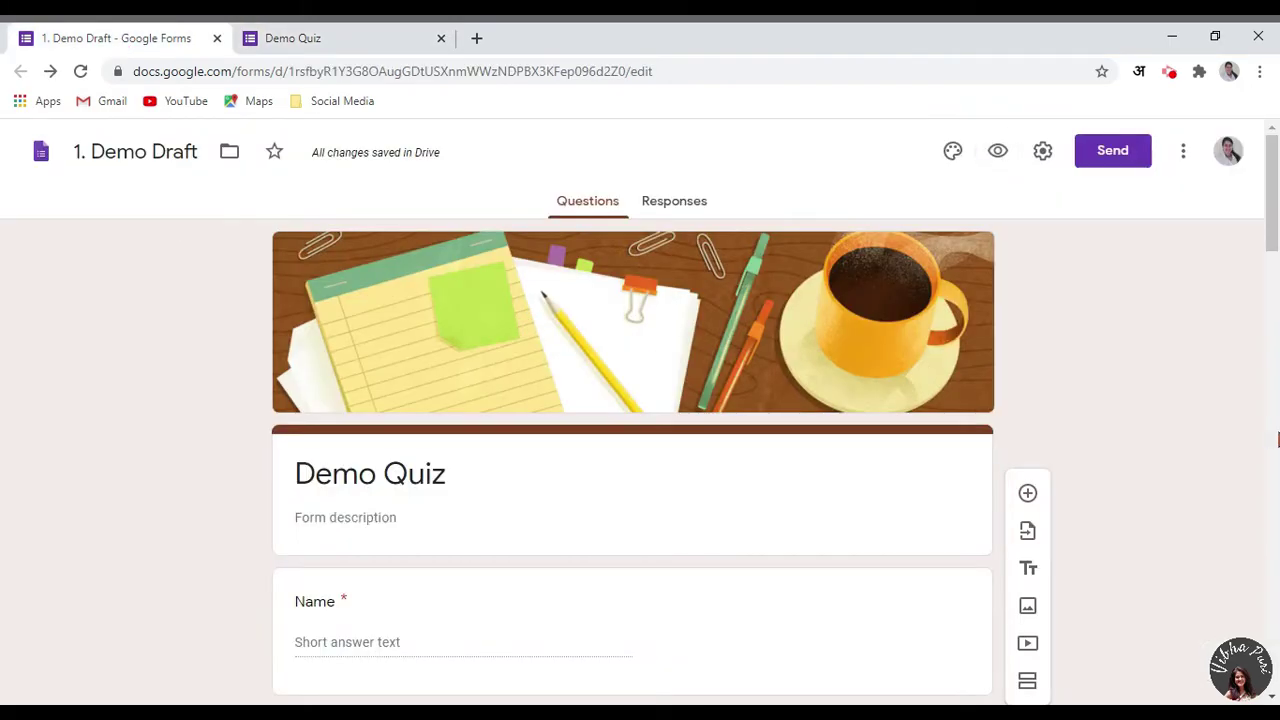
Add a Date question after the continent-or-country grid, titled "When did India gain independence?".
scroll(1195, 456, "down", 20)
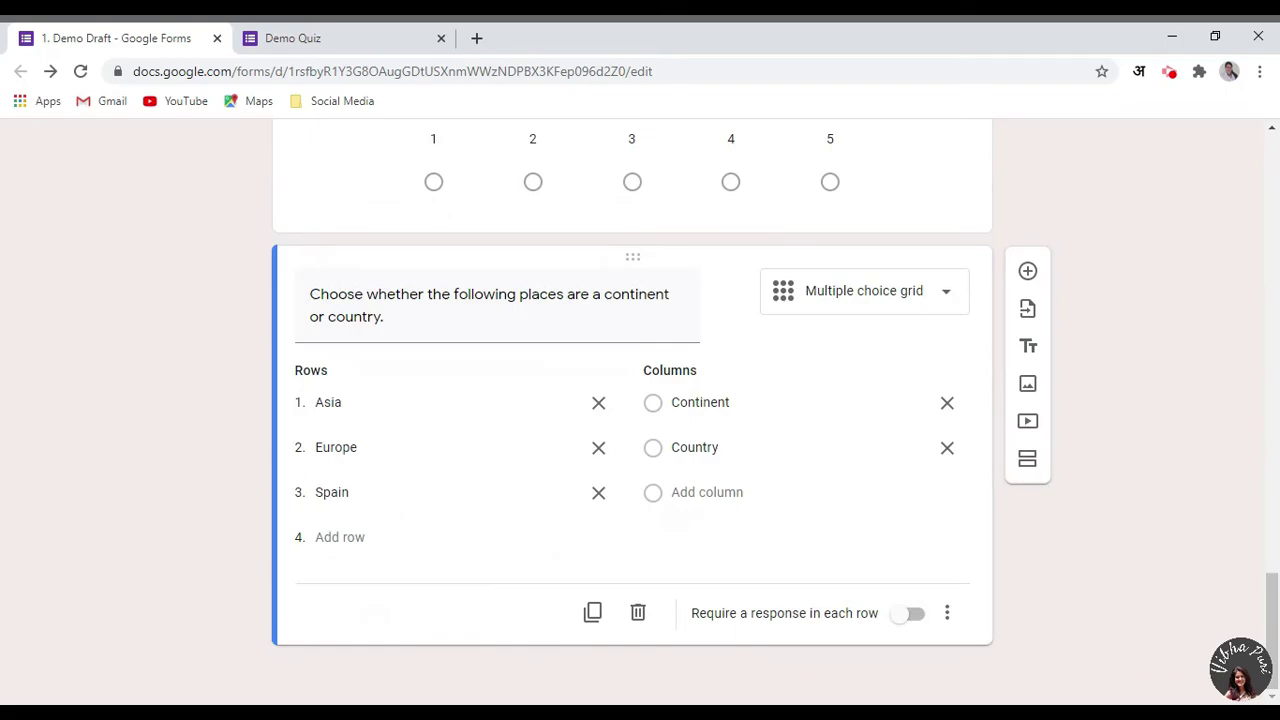
left_click(928, 302)
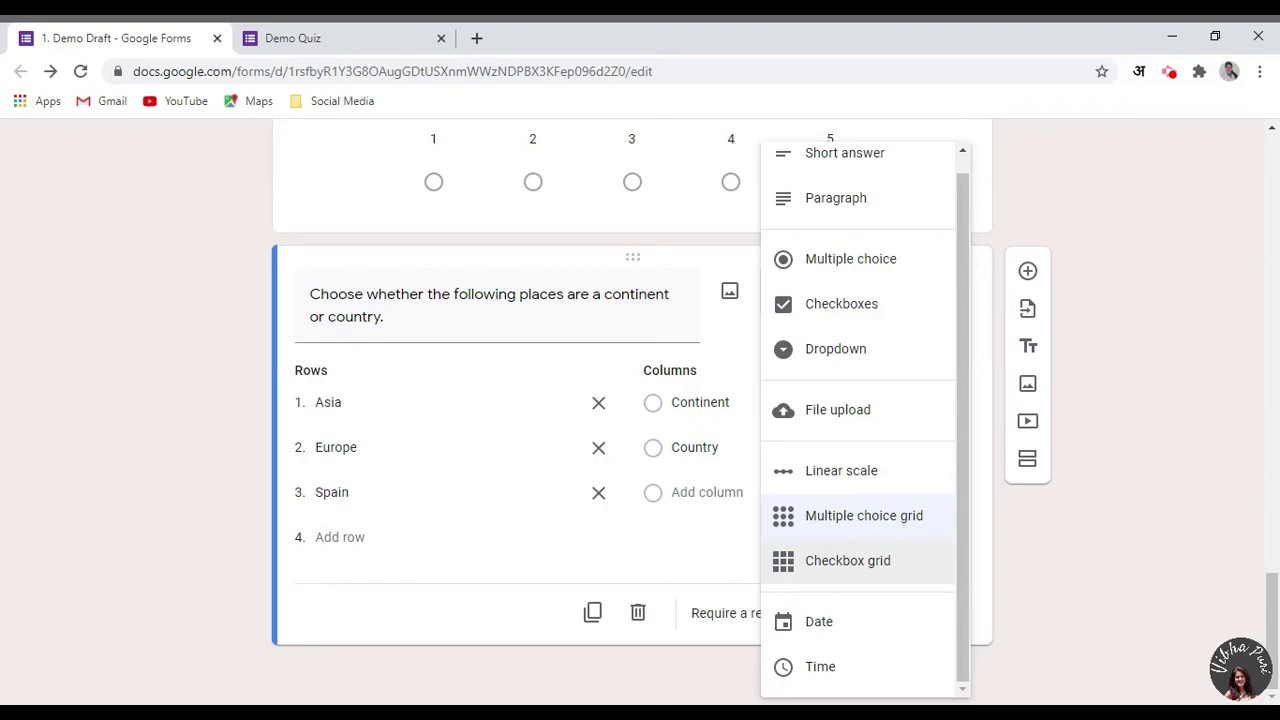
left_click(1025, 552)
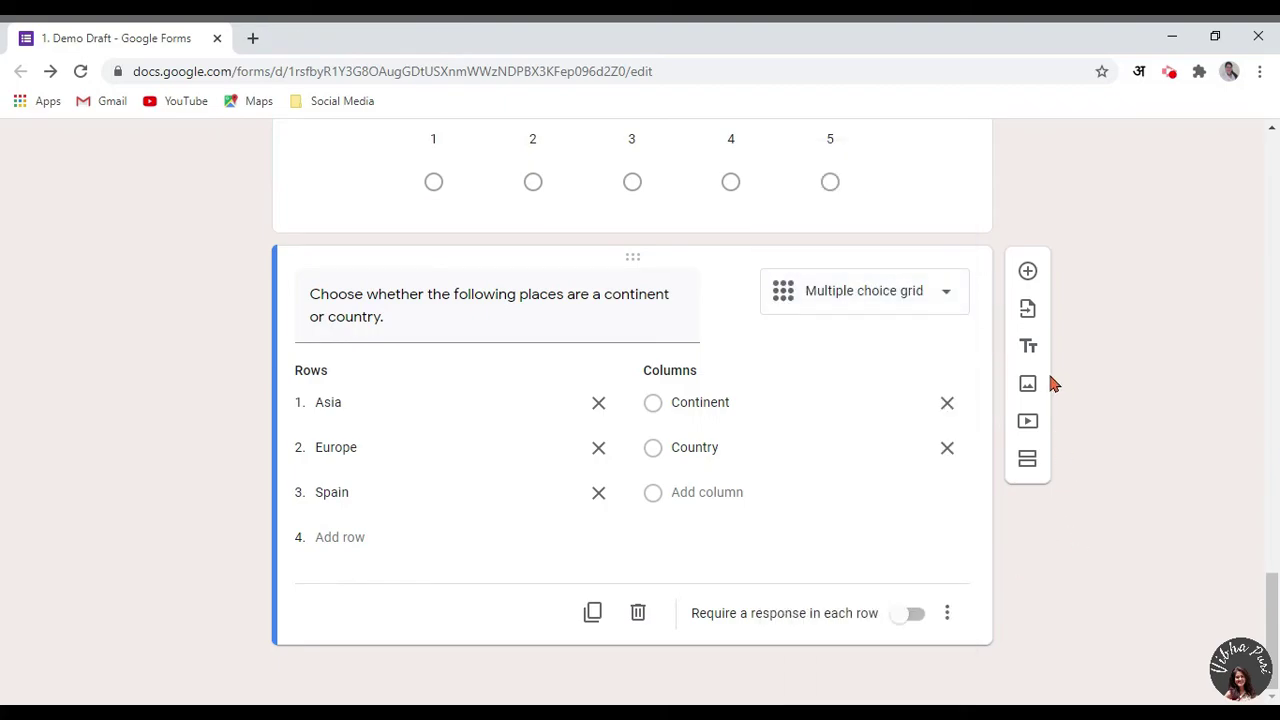
left_click(1027, 272)
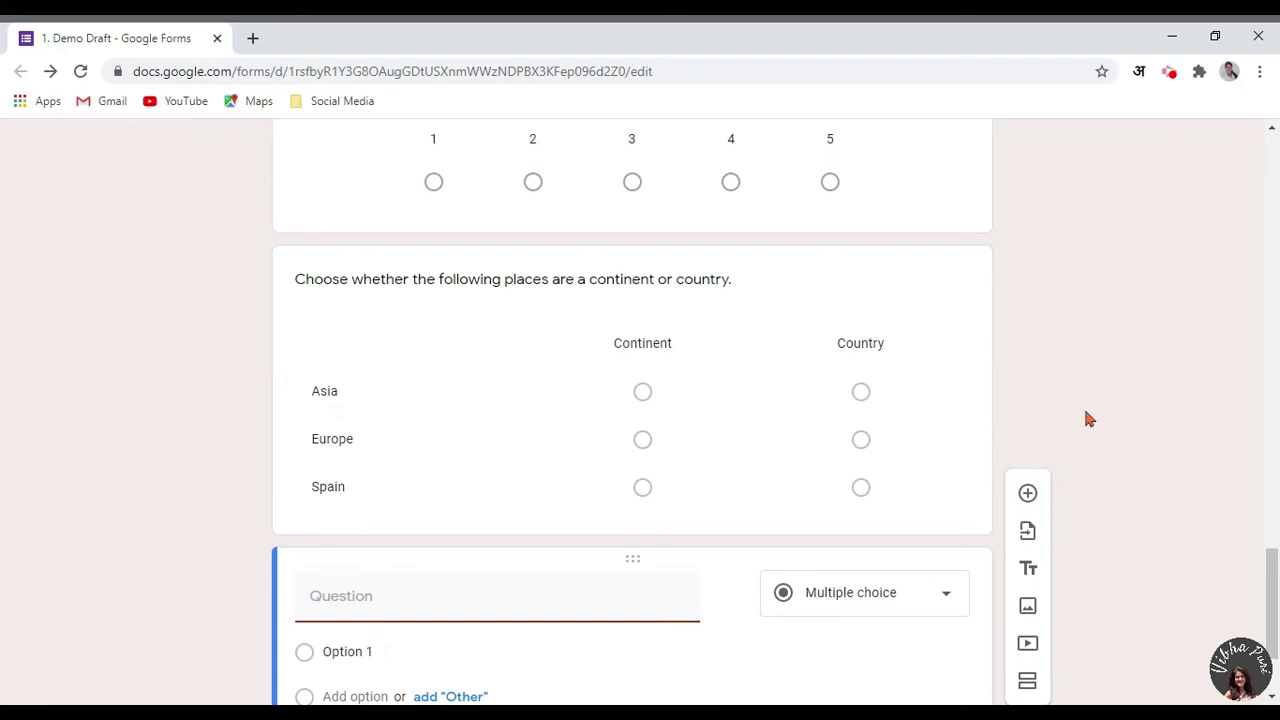
left_click(923, 444)
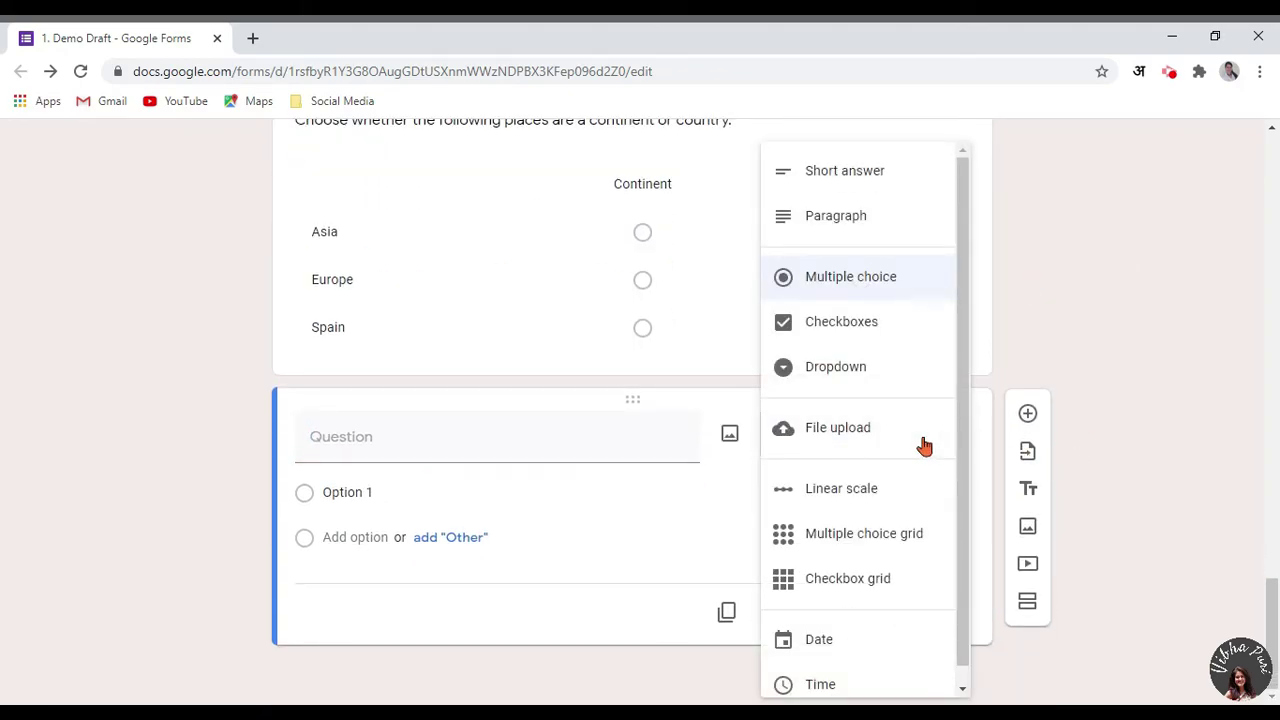
left_click(880, 642)
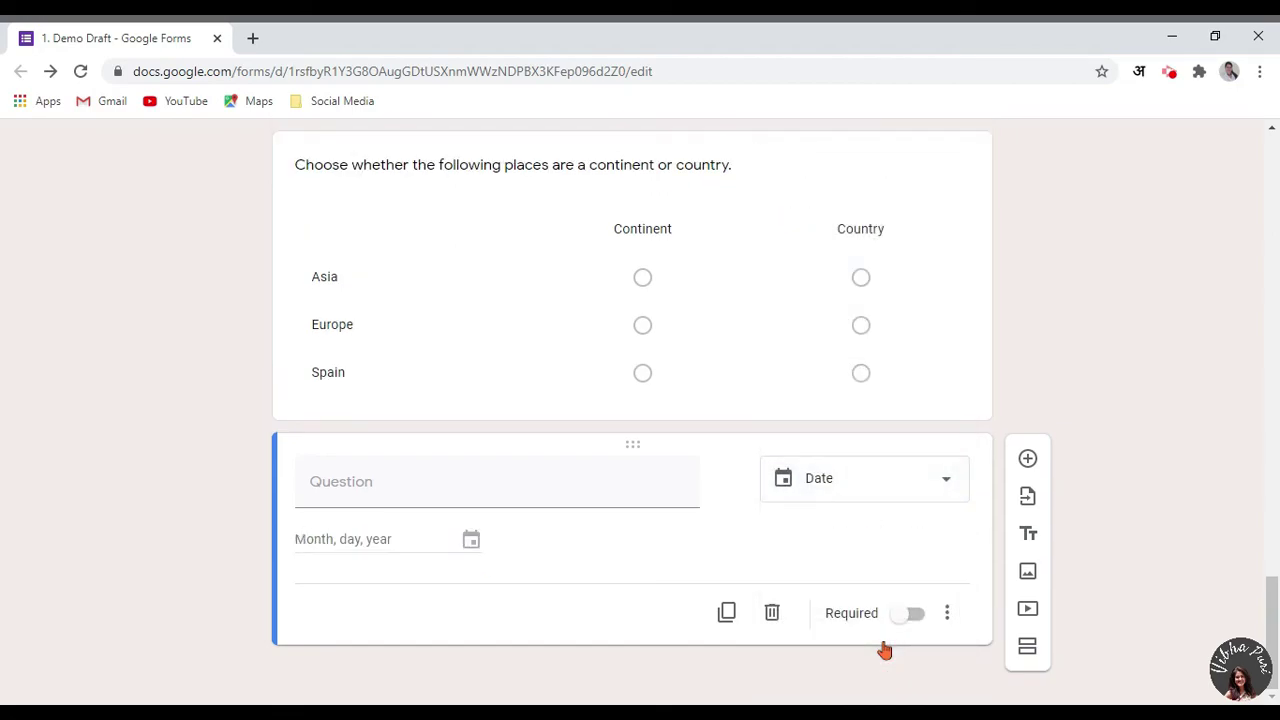
left_click(643, 489)
type("When did India gain independence?")
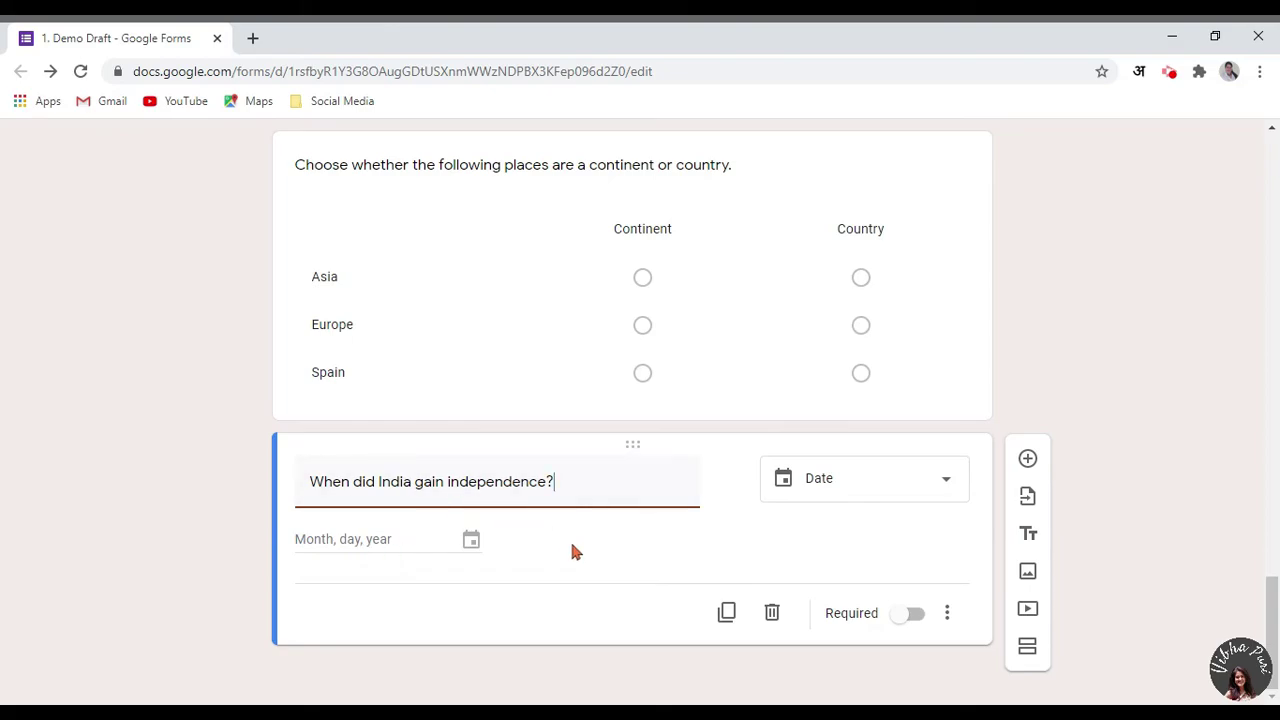
Add a Time question after the date question, titled "What is 1300 hours?".
left_click(1028, 458)
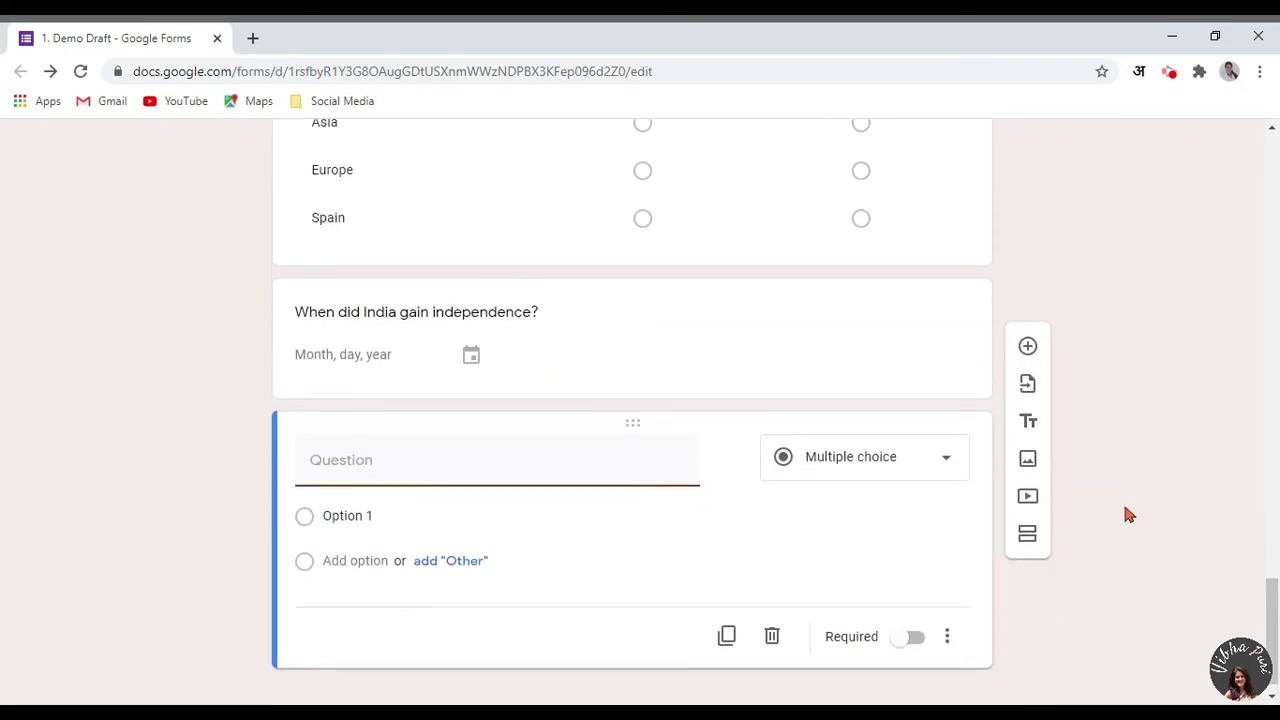
left_click(907, 450)
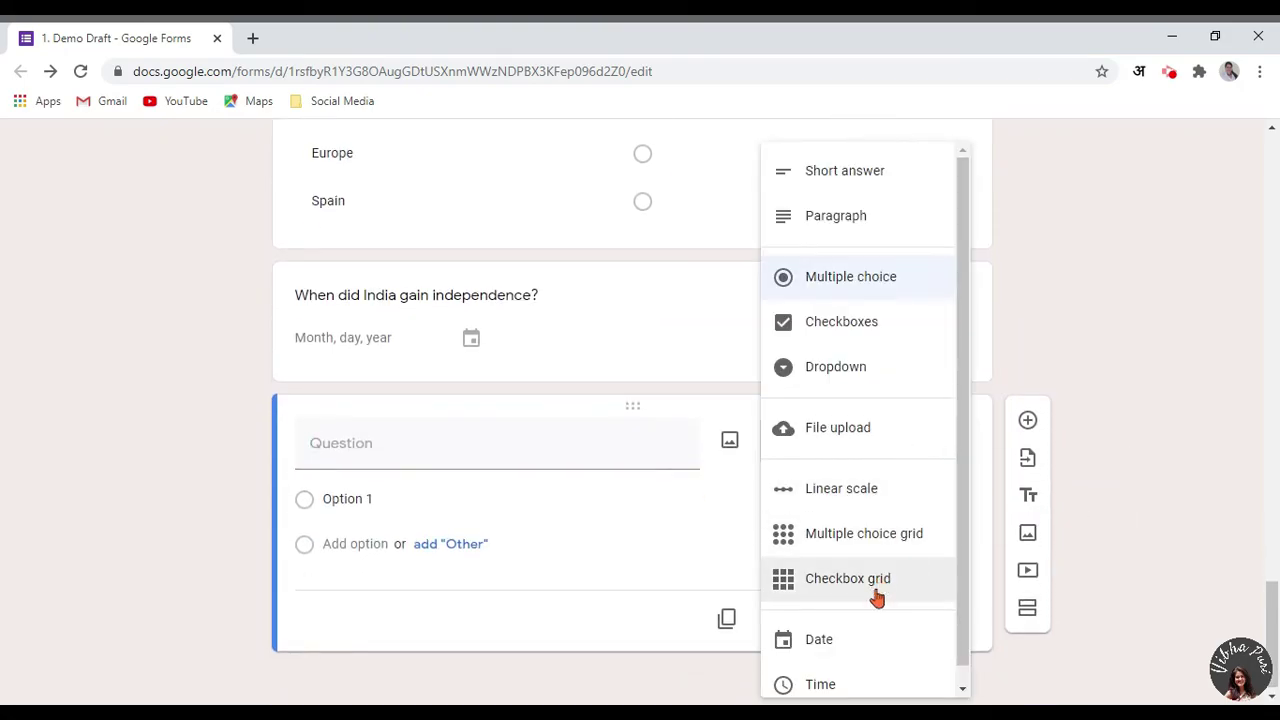
left_click(851, 686)
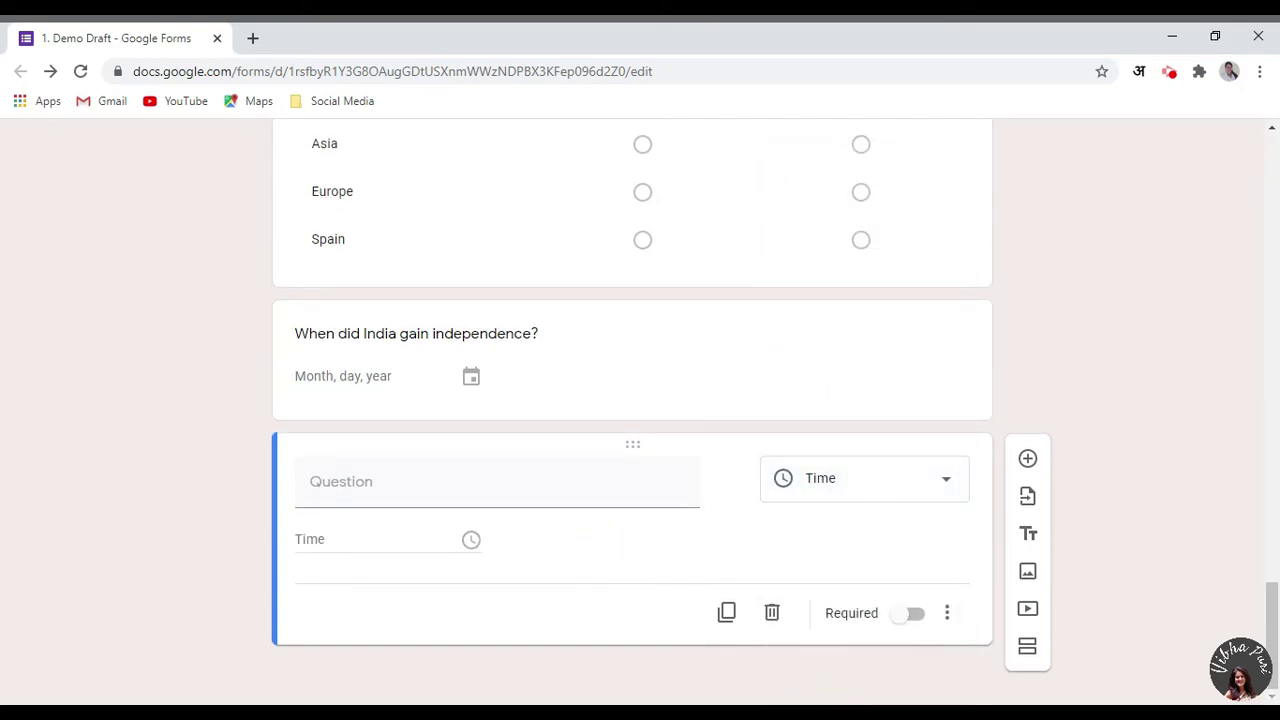
left_click(504, 492)
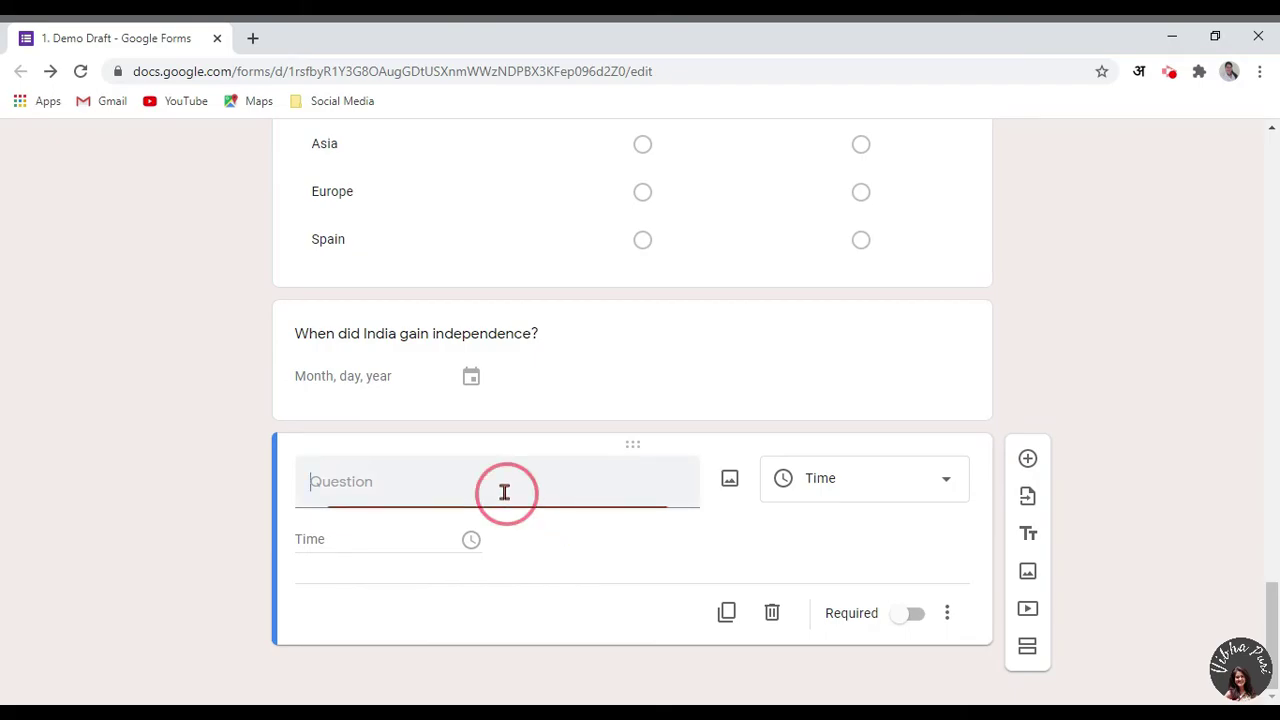
type("What is 1300 hours?")
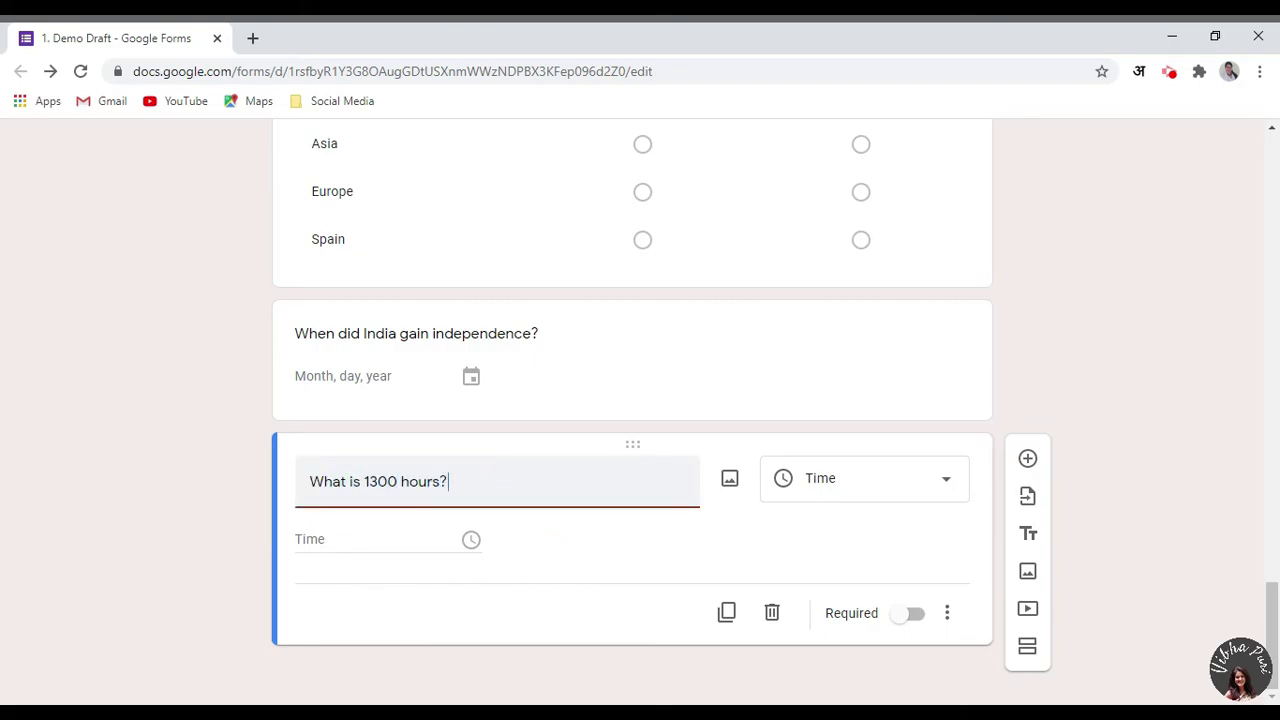
left_click(489, 660)
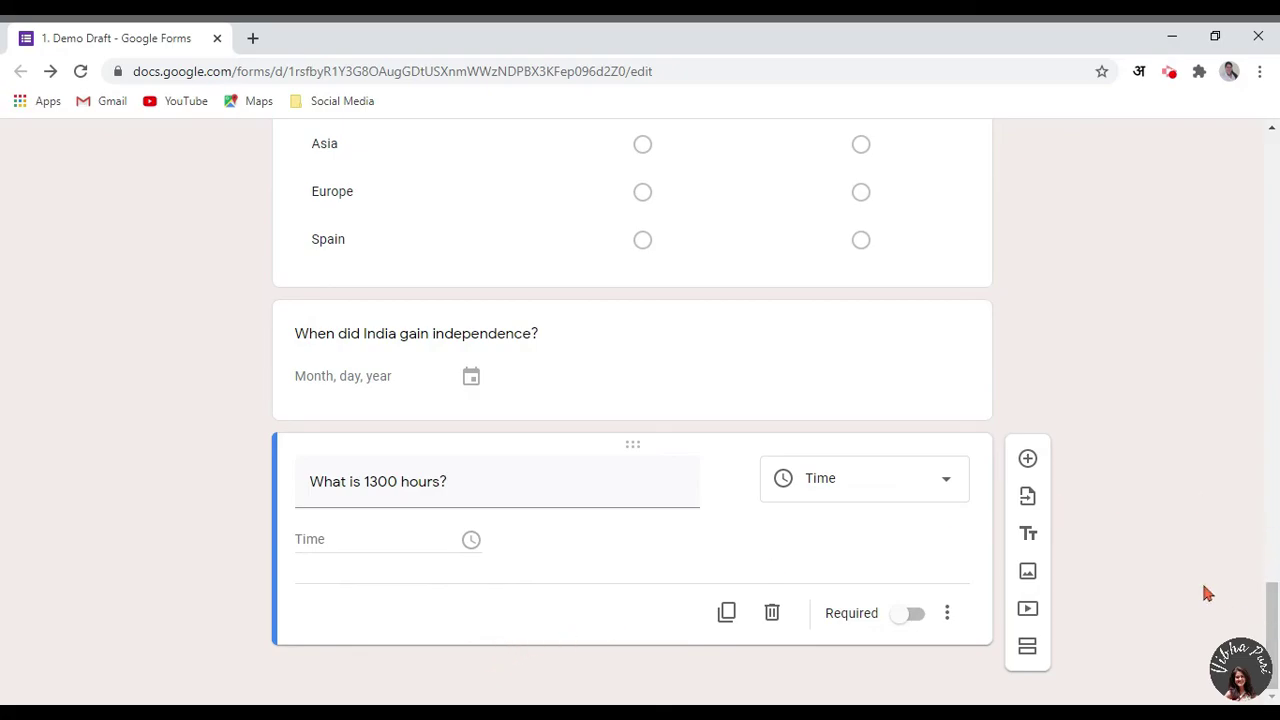
Preview the form through to the end and try the date picker of the India independence question.
scroll(1207, 593, "up", 10)
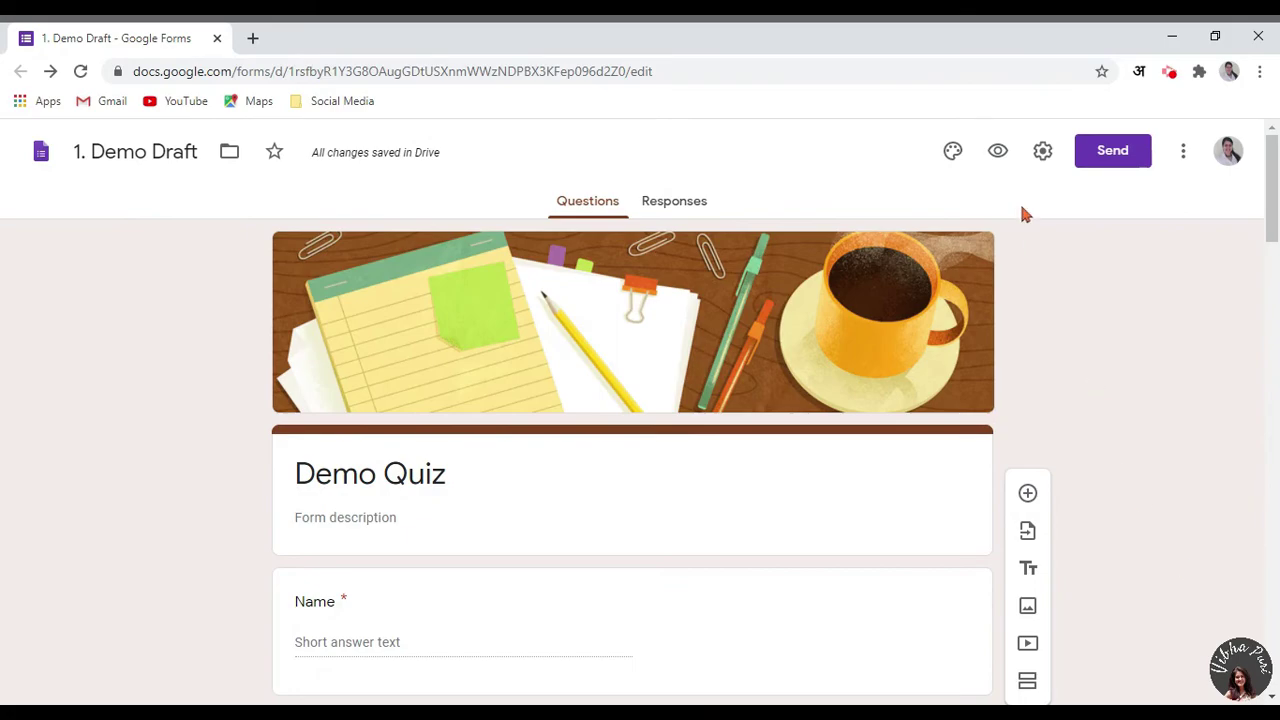
left_click(998, 152)
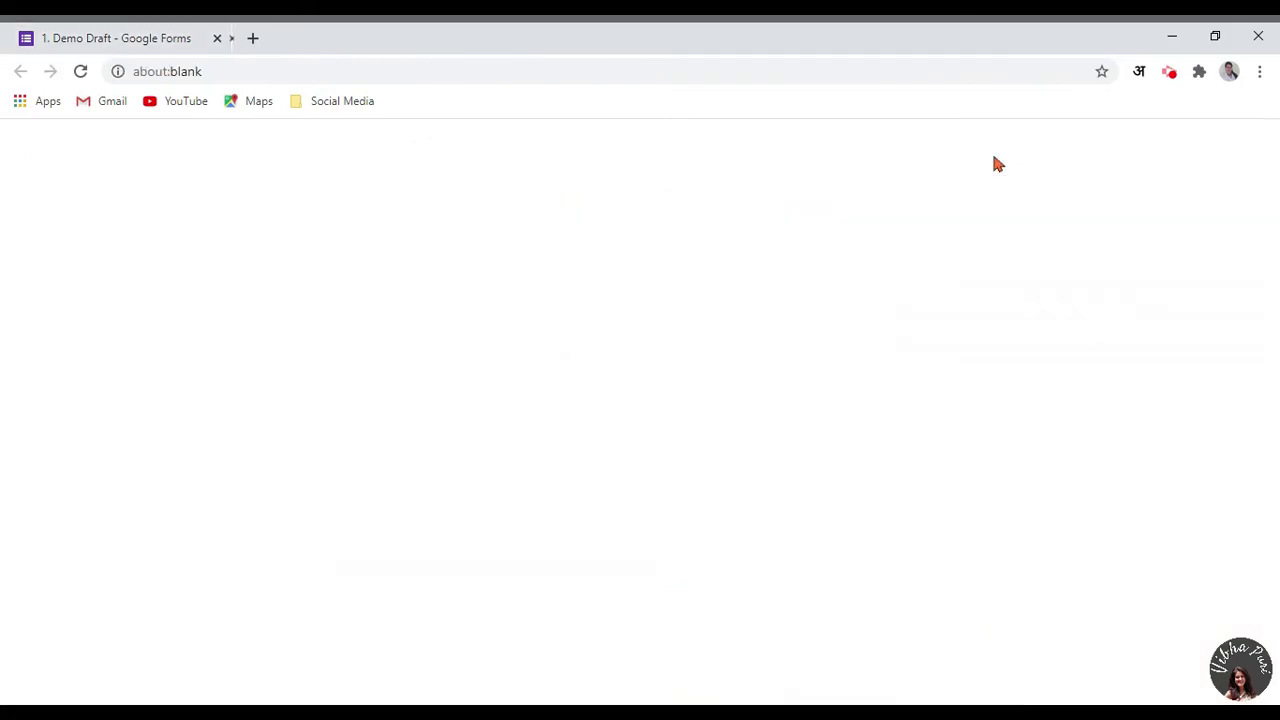
scroll(1040, 370, "down", 20)
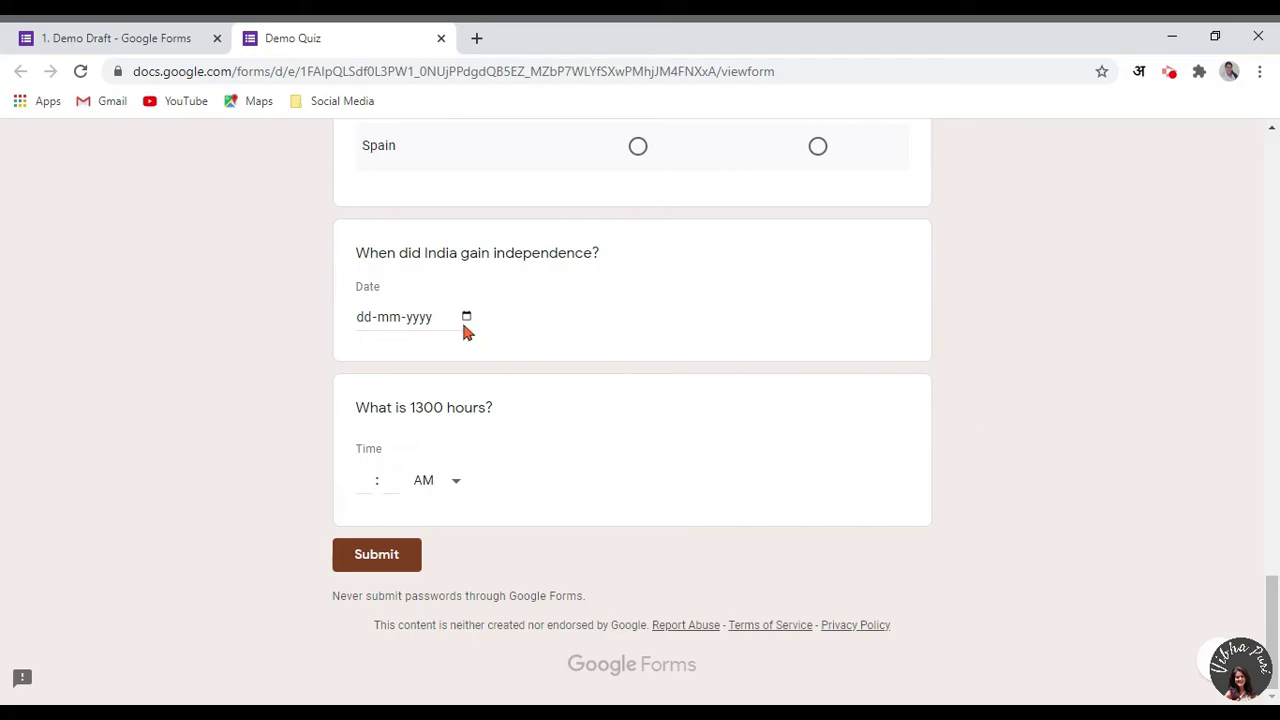
left_click(466, 318)
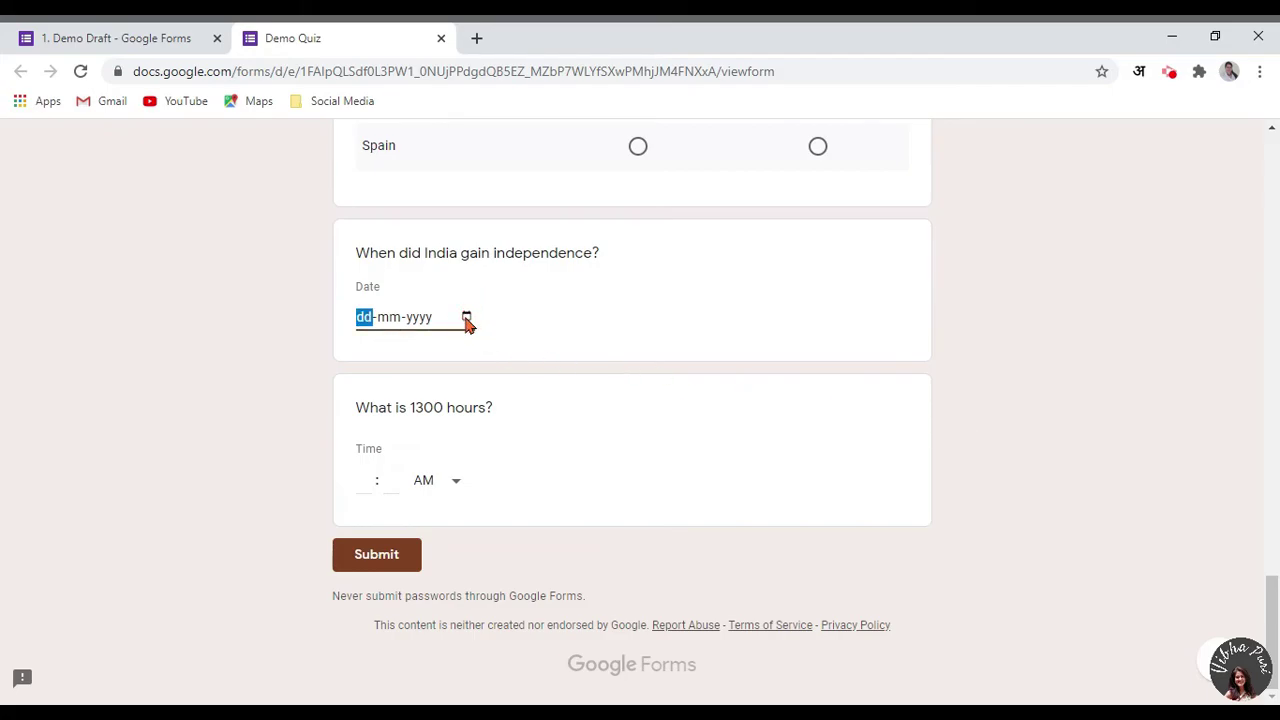
left_click(290, 432)
Try 1:00 as the answer to the 1300 hours question in the preview, check its AM/PM choice, and close the preview.
left_click(363, 482)
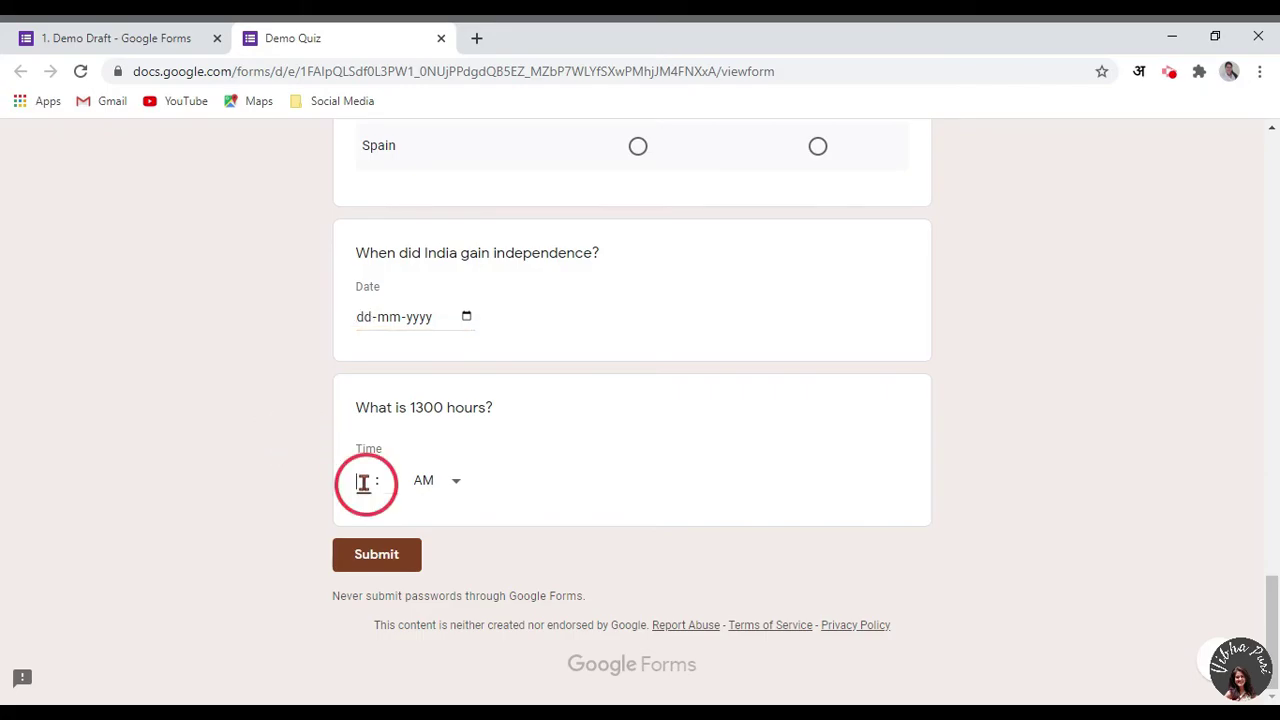
type("1")
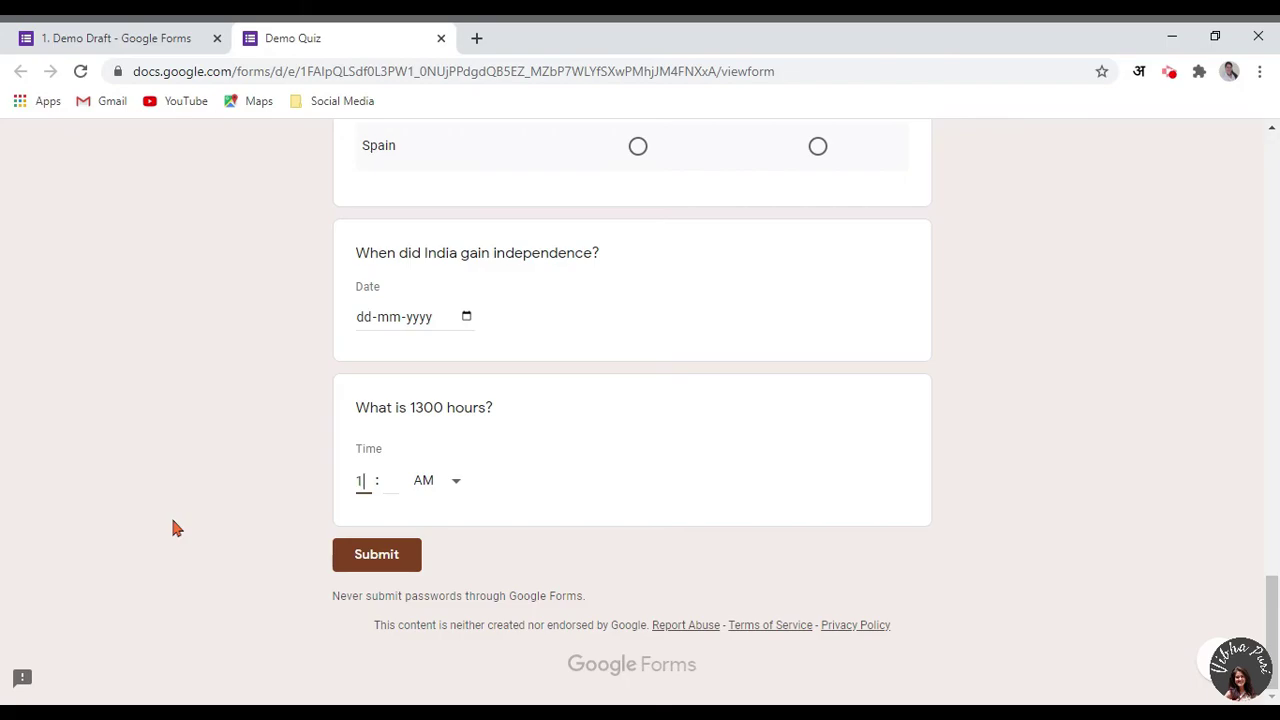
key("Tab")
type("00")
key("Tab")
key("space")
left_click(423, 526)
left_click(441, 38)
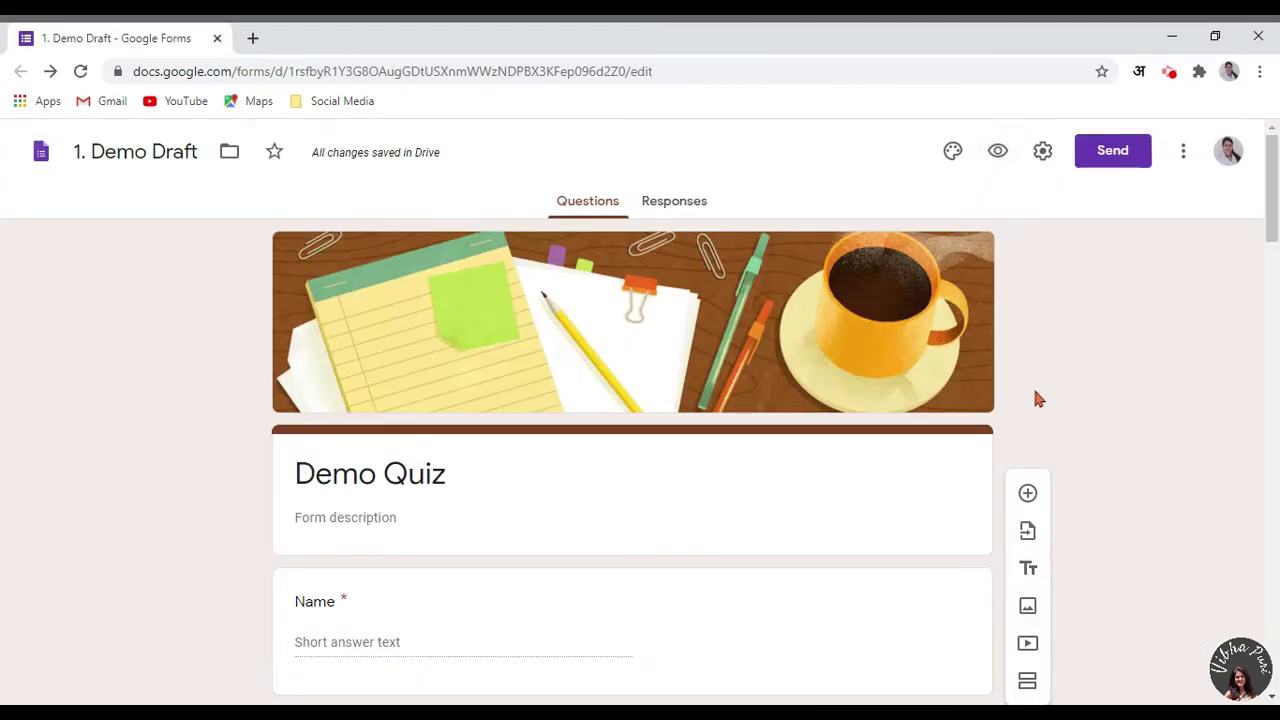
Insert an image after the time question, searching Google images for "scenery" and choosing the blue river with the red tree trunk.
scroll(1076, 445, "down", 10)
scroll(1080, 452, "down", 15)
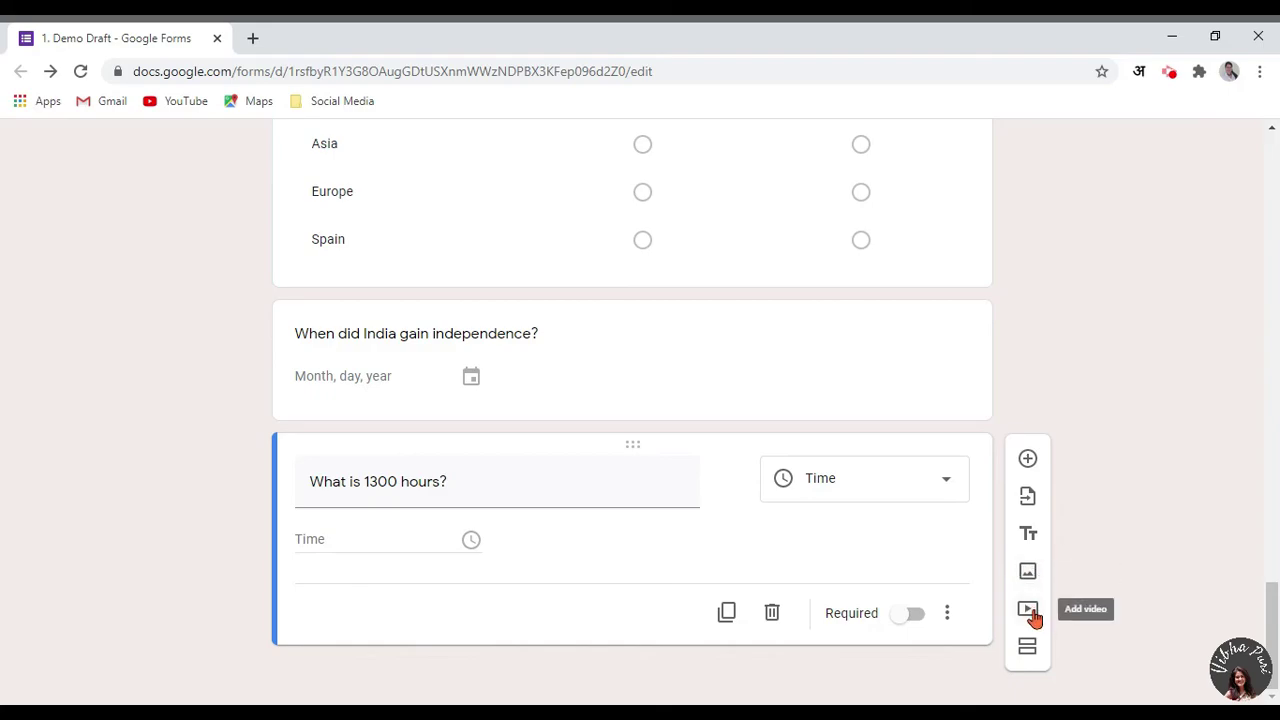
left_click(1027, 577)
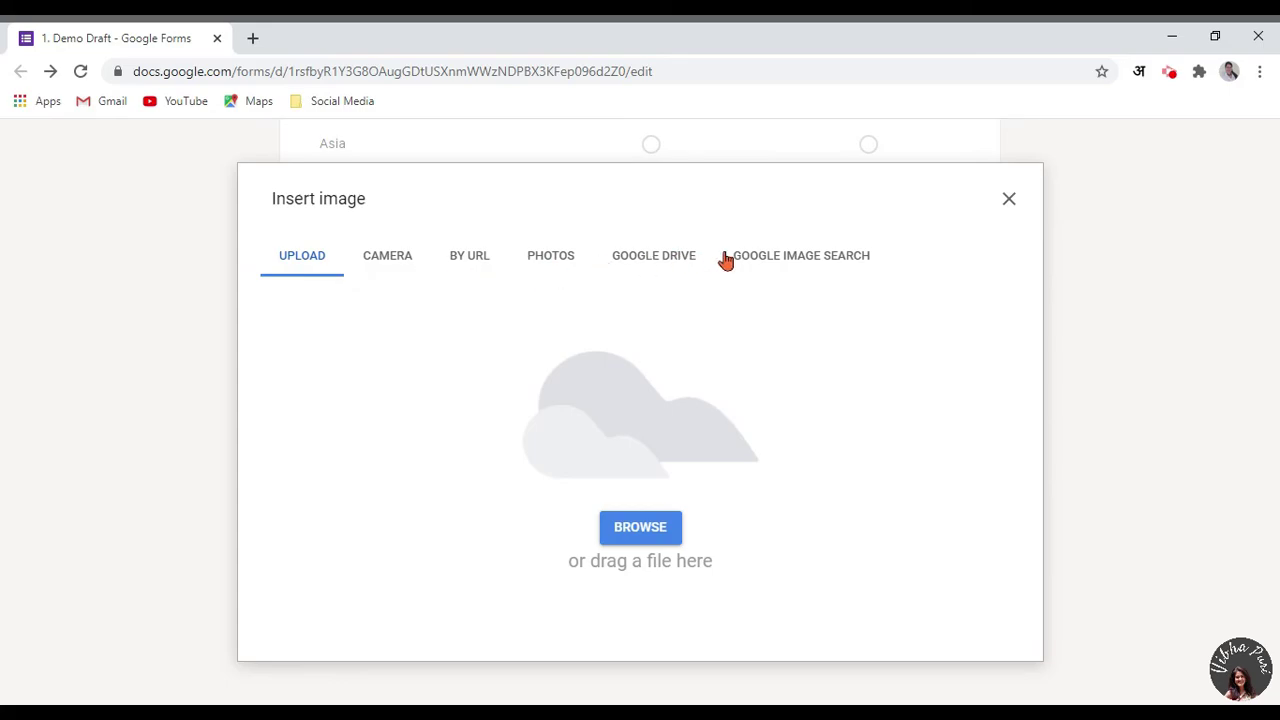
left_click(815, 266)
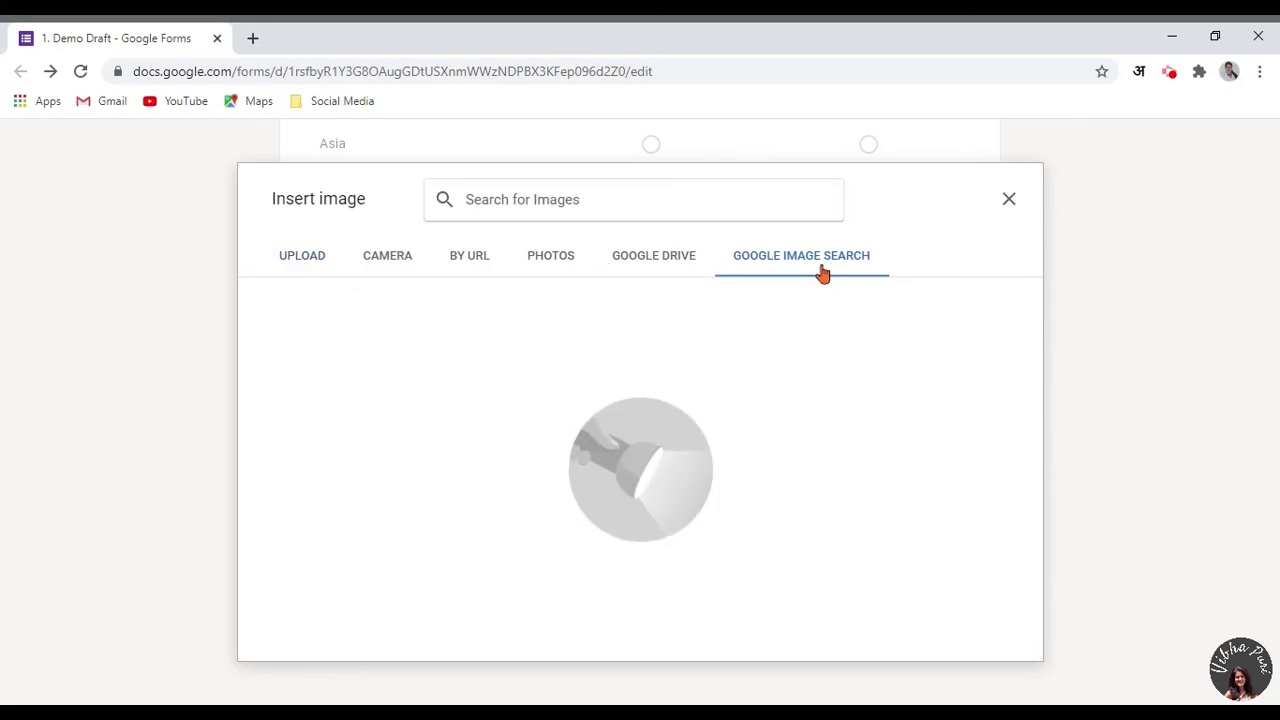
left_click(671, 203)
type("scenery")
key("Return")
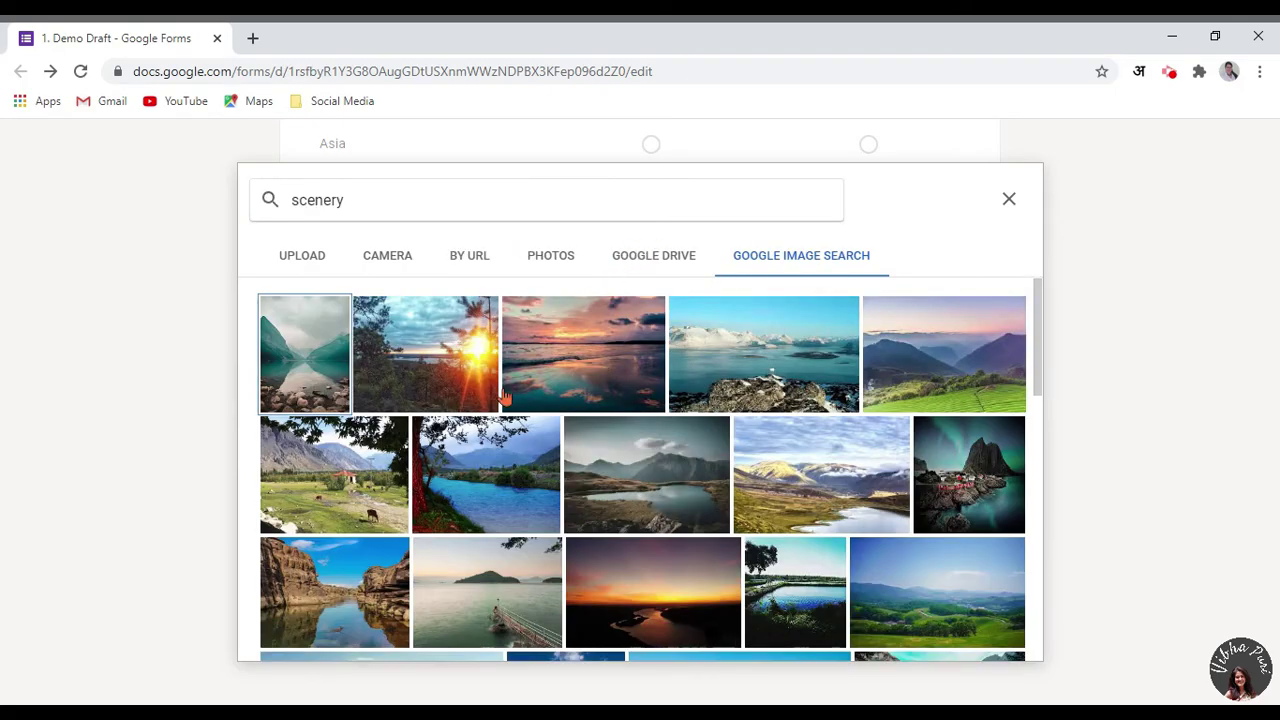
left_click(485, 478)
left_click(995, 640)
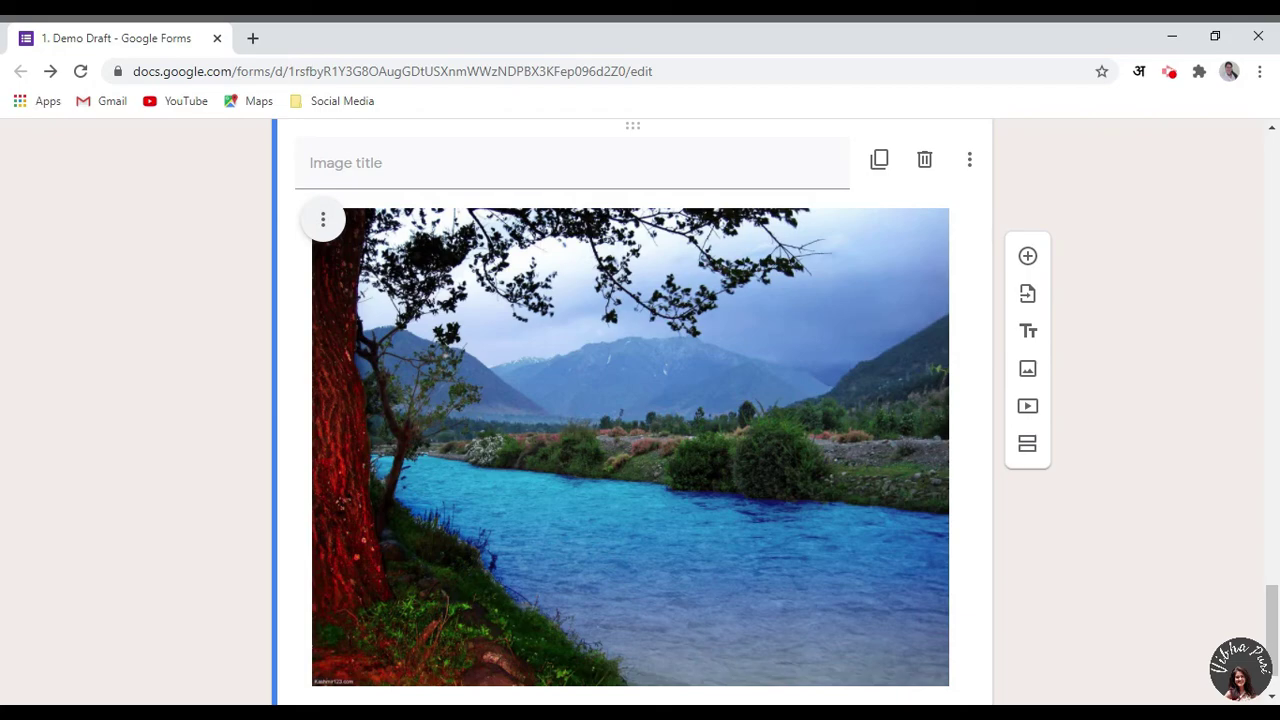
Shrink the inserted river image proportionally to about 40% of its width.
left_click(803, 571)
left_click_drag(945, 683, 568, 405)
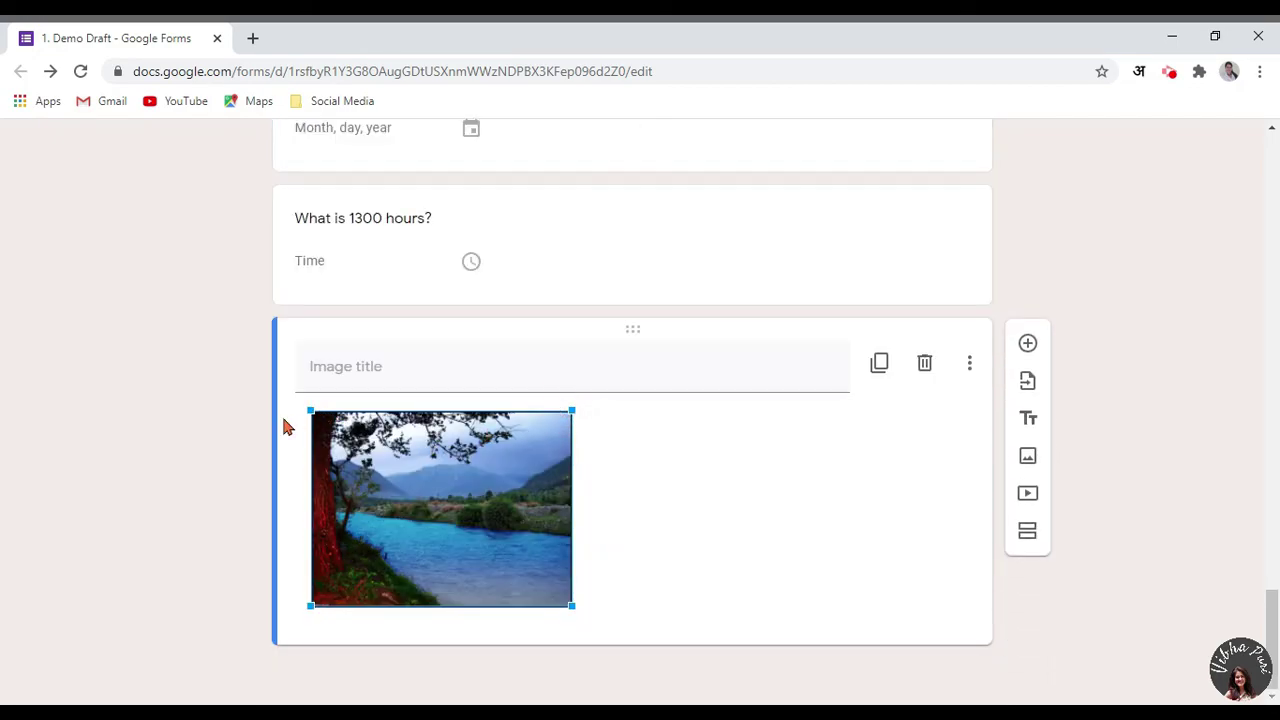
left_click(245, 500)
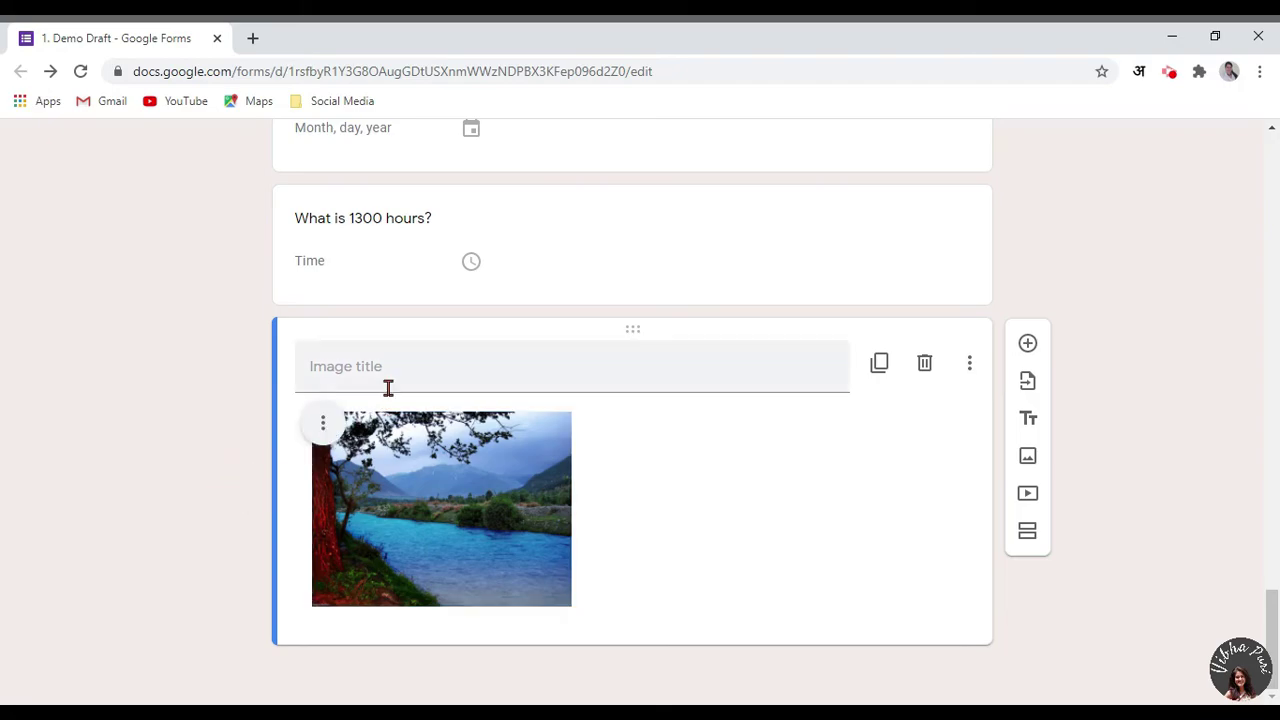
Title the river image "Observe this image and answer the questions that follow.".
left_click(425, 367)
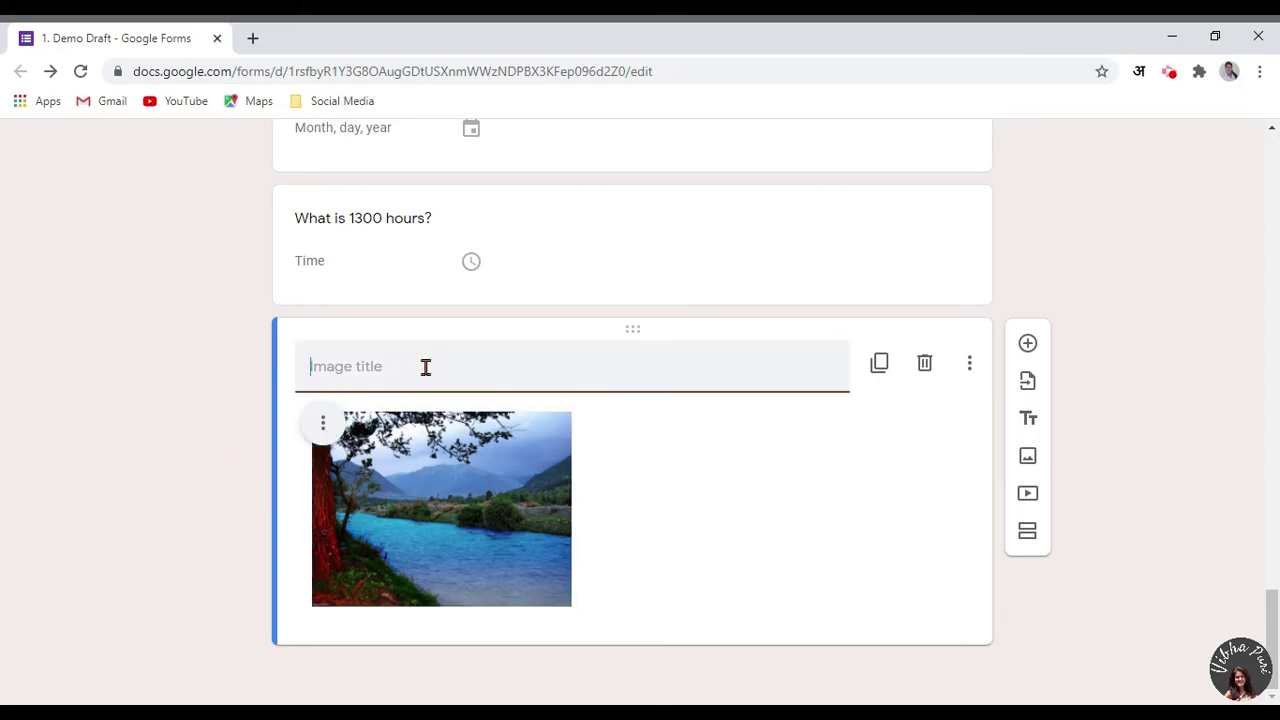
type("Observe th")
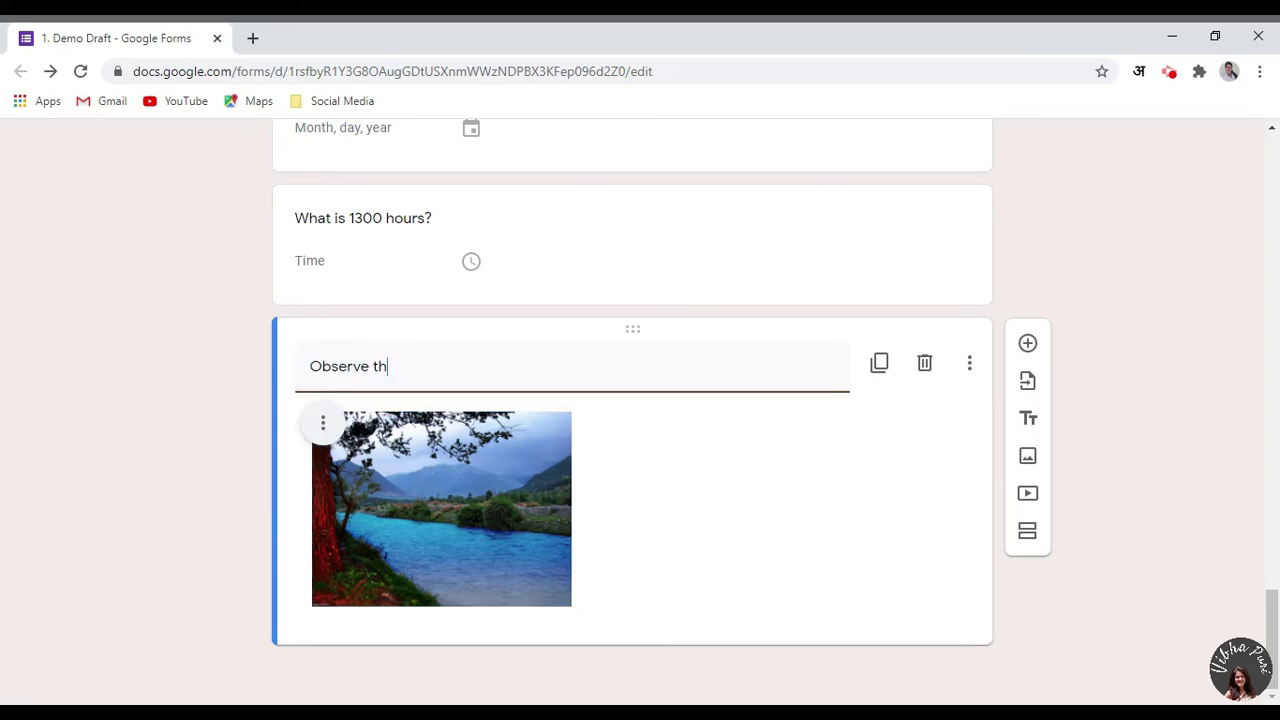
type("is image and answer the qu")
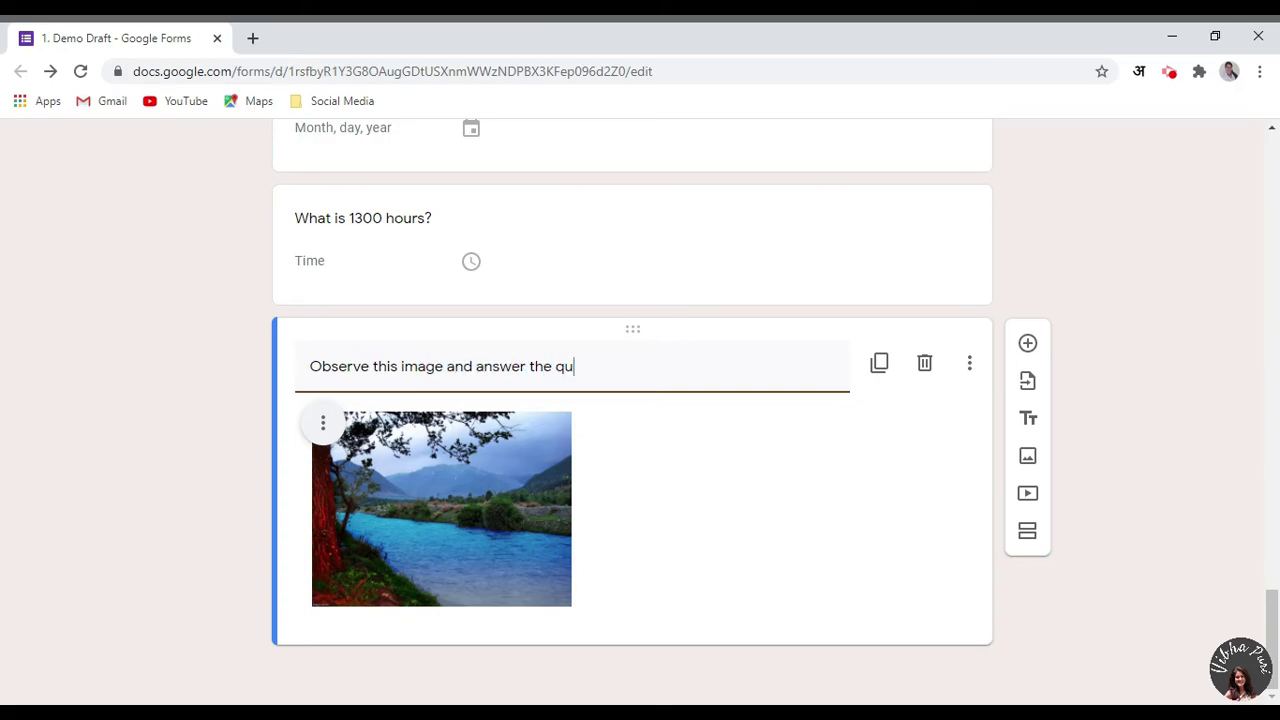
type("estions that follow.")
left_click(1186, 488)
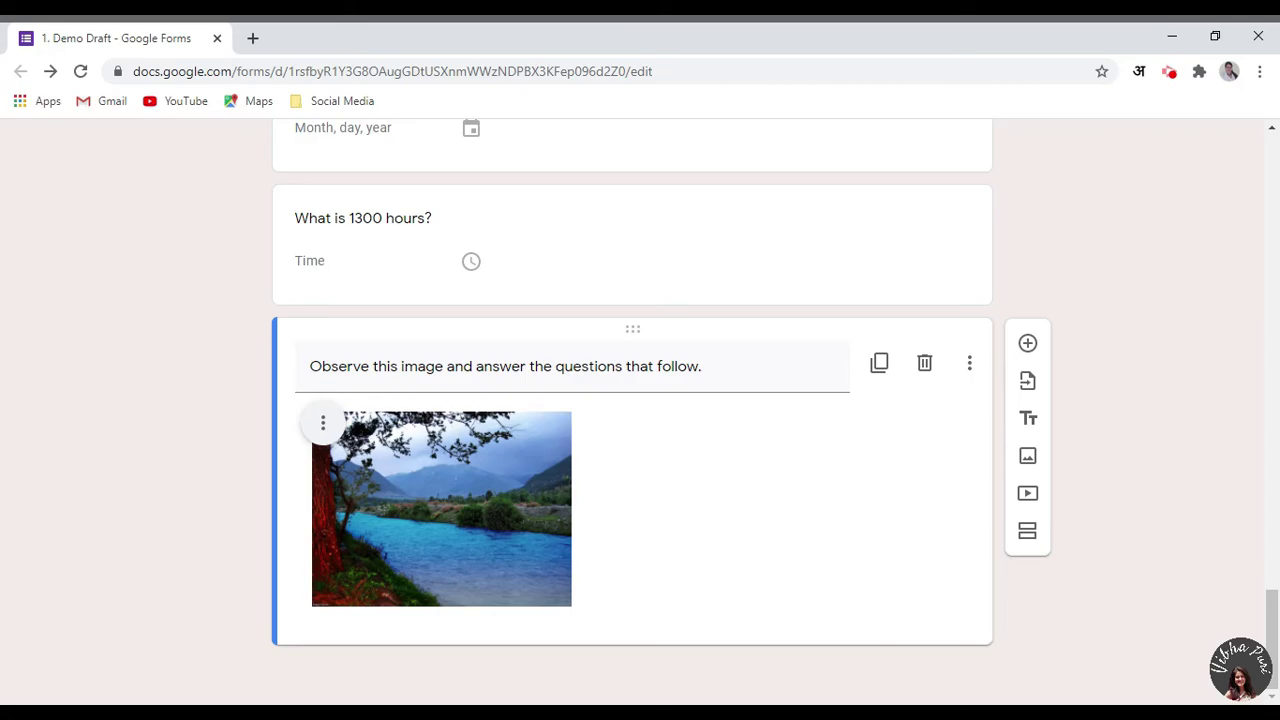
Add a paragraph question below the river image asking "Would you like to visit this place? Why or why not?".
left_click(1028, 345)
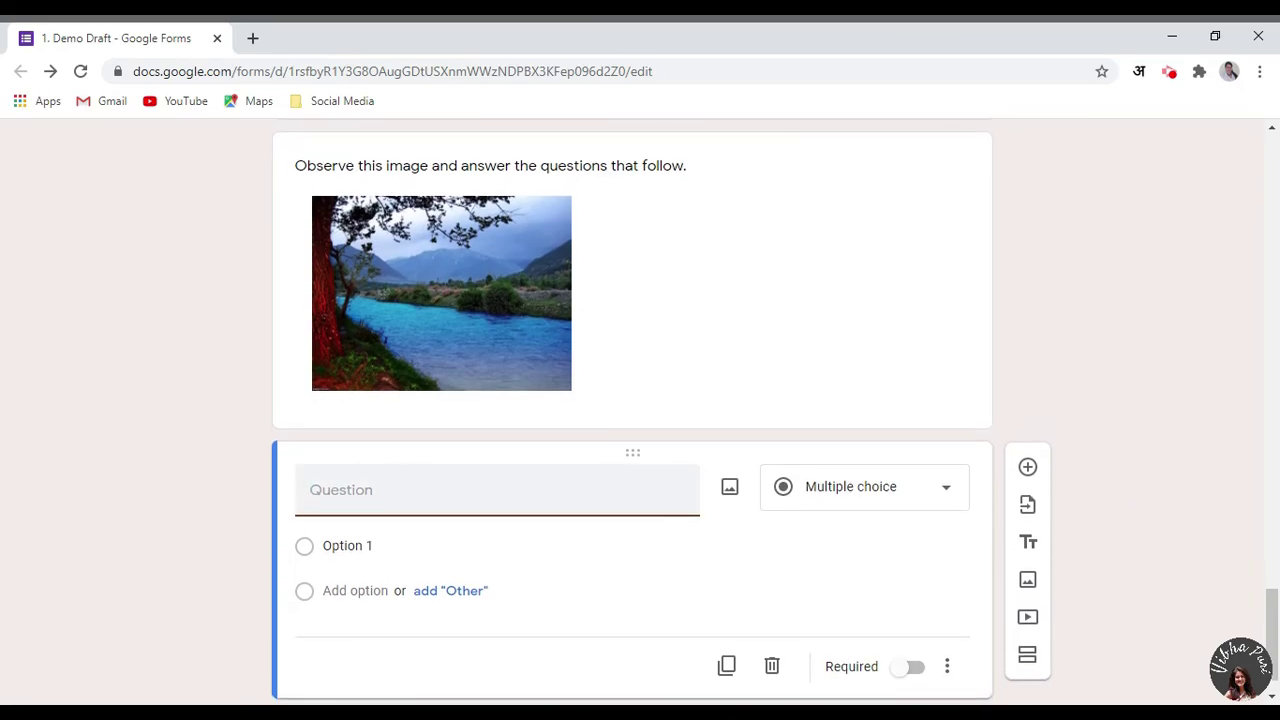
type("Would you like ")
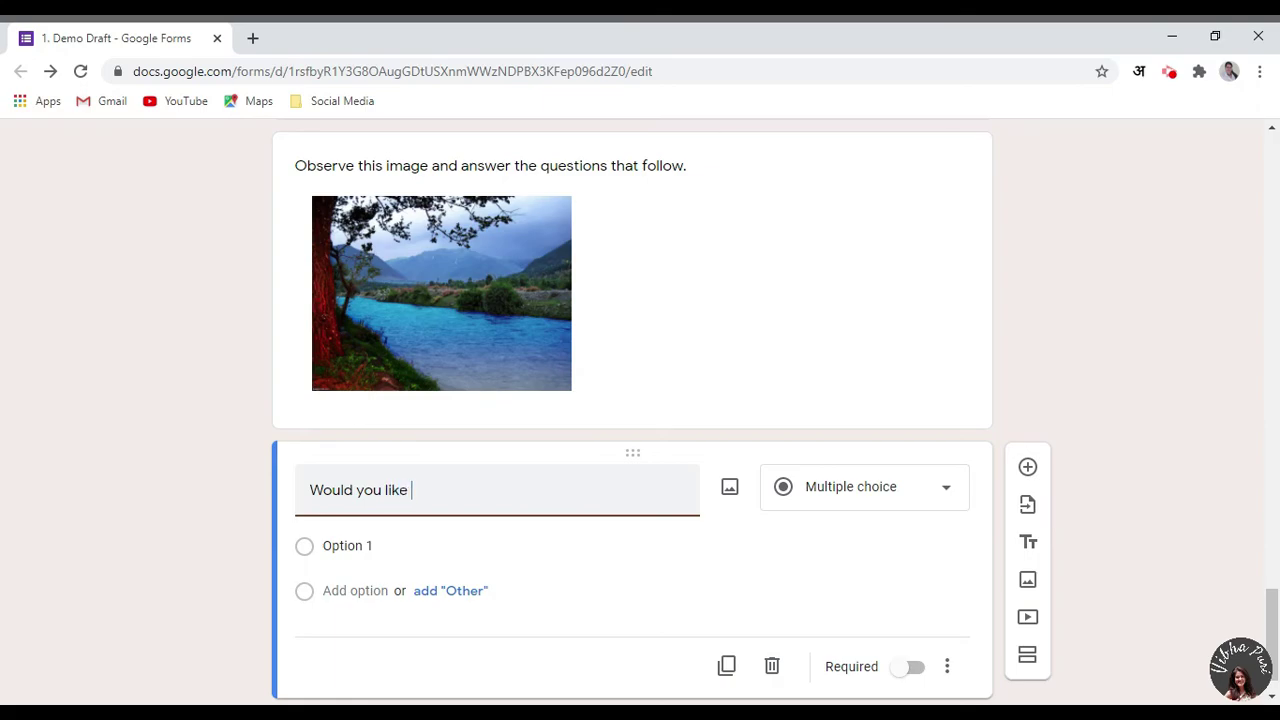
type("to visit this place? Why or w")
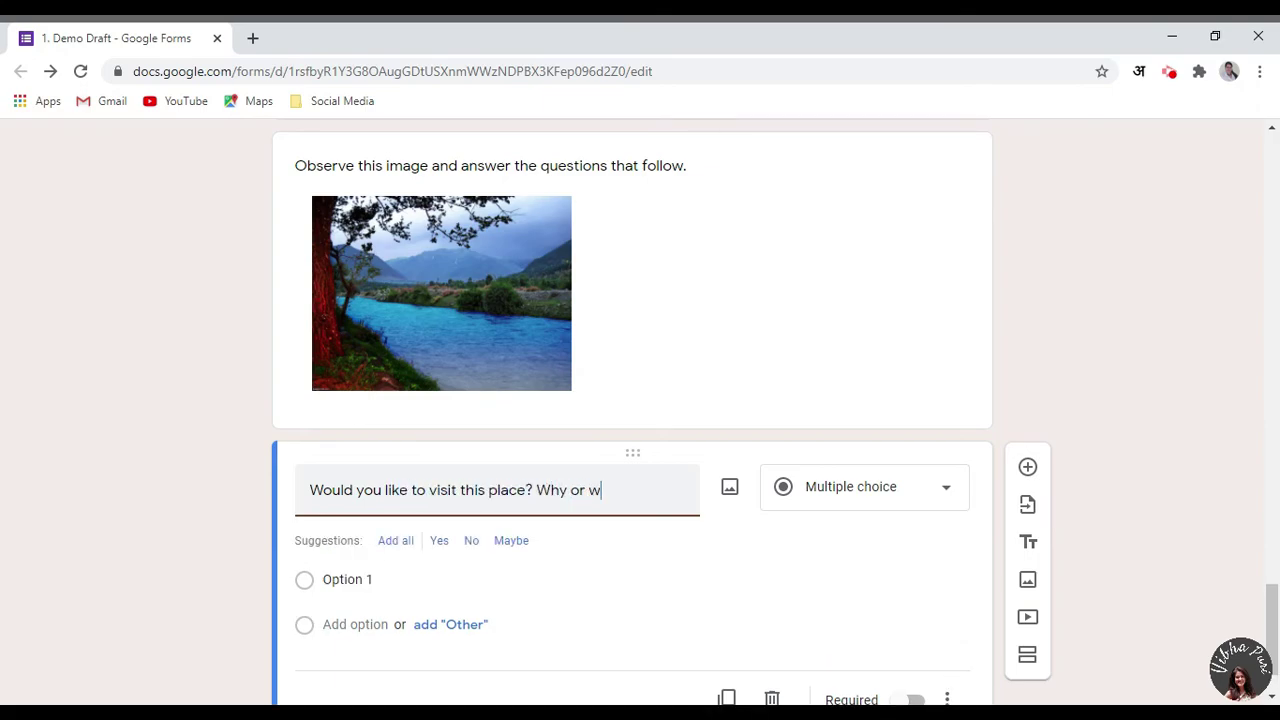
type("hy not?")
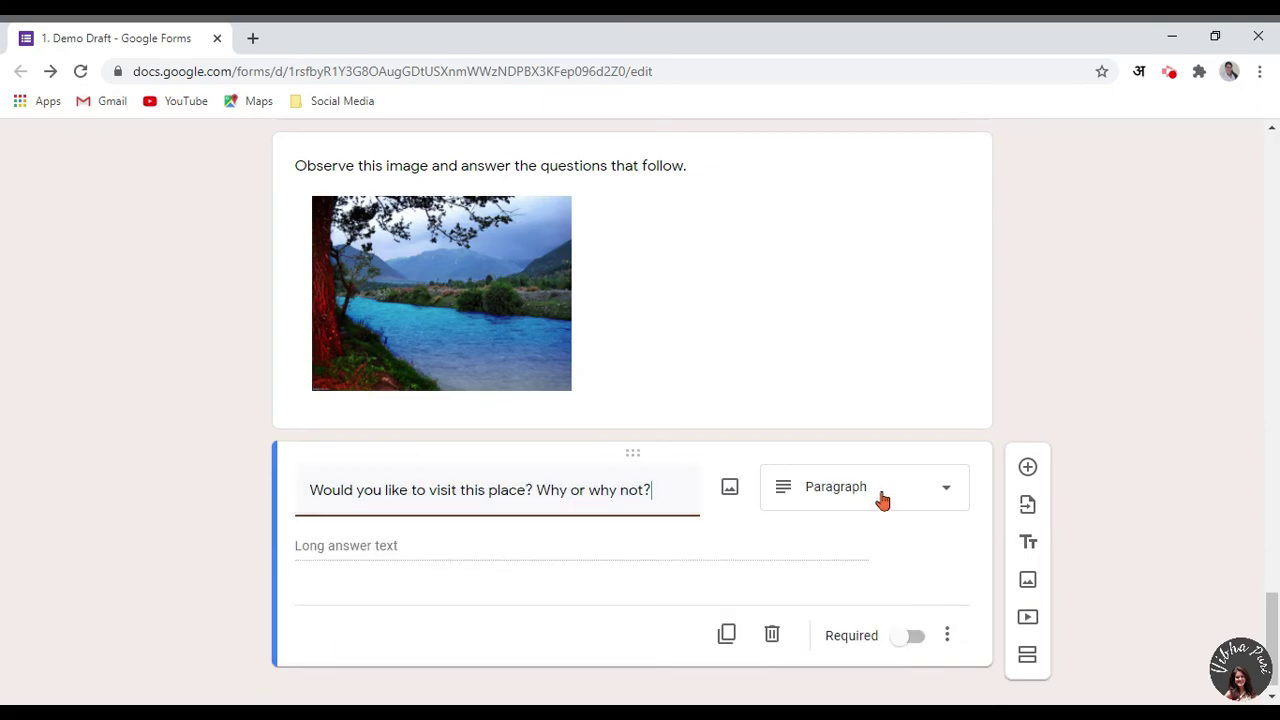
left_click(882, 500)
left_click(1110, 490)
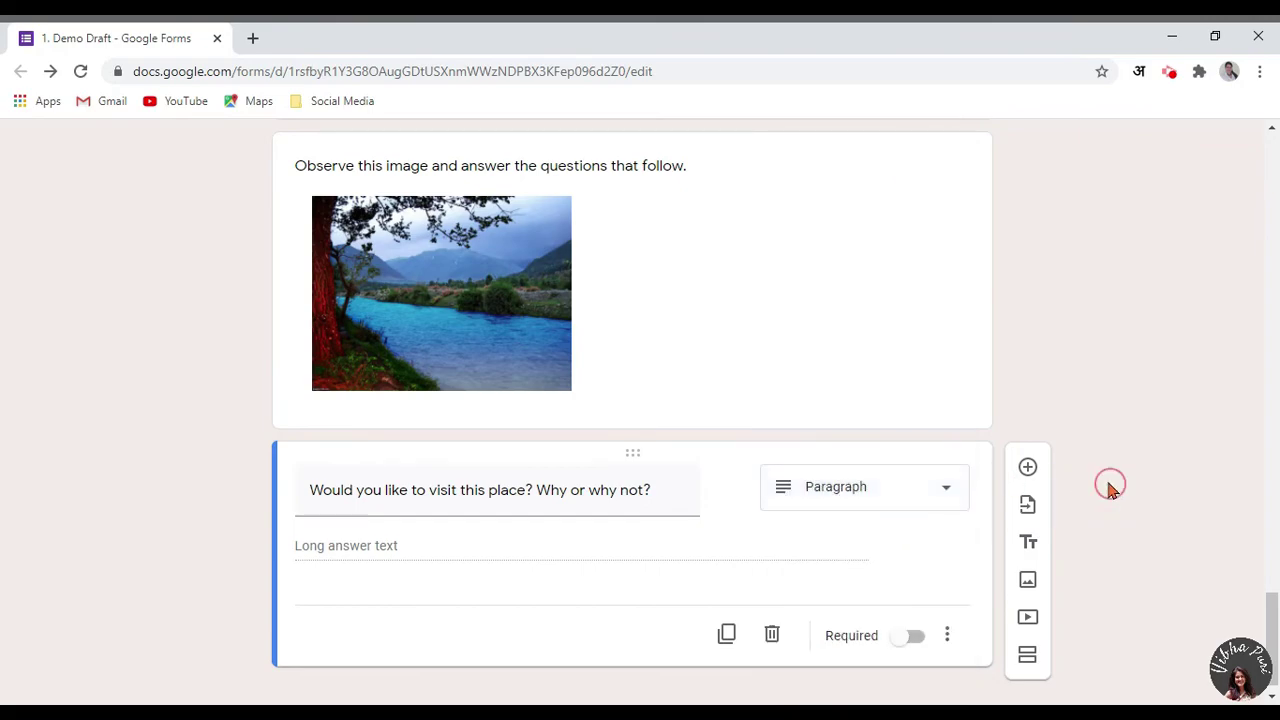
Add a short answer question asking "Where would you like to sit and read?" after the paragraph question.
left_click(1028, 448)
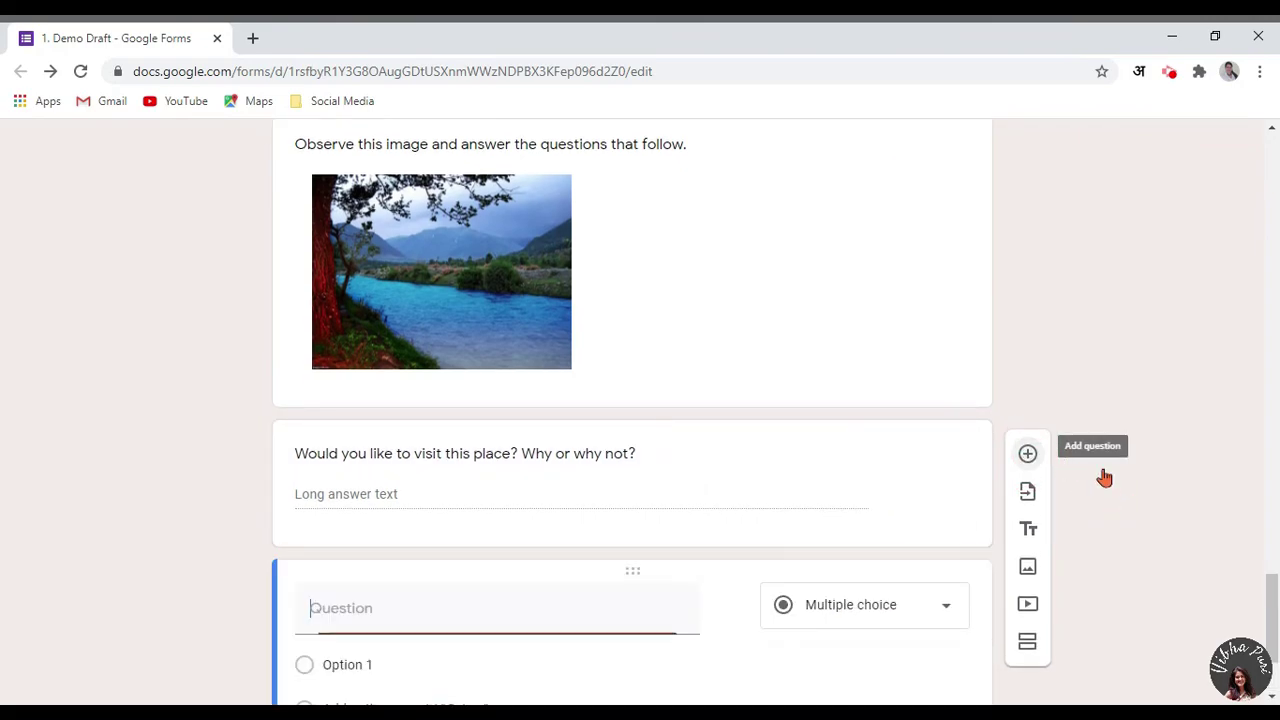
type("Where would you like to sit and read?")
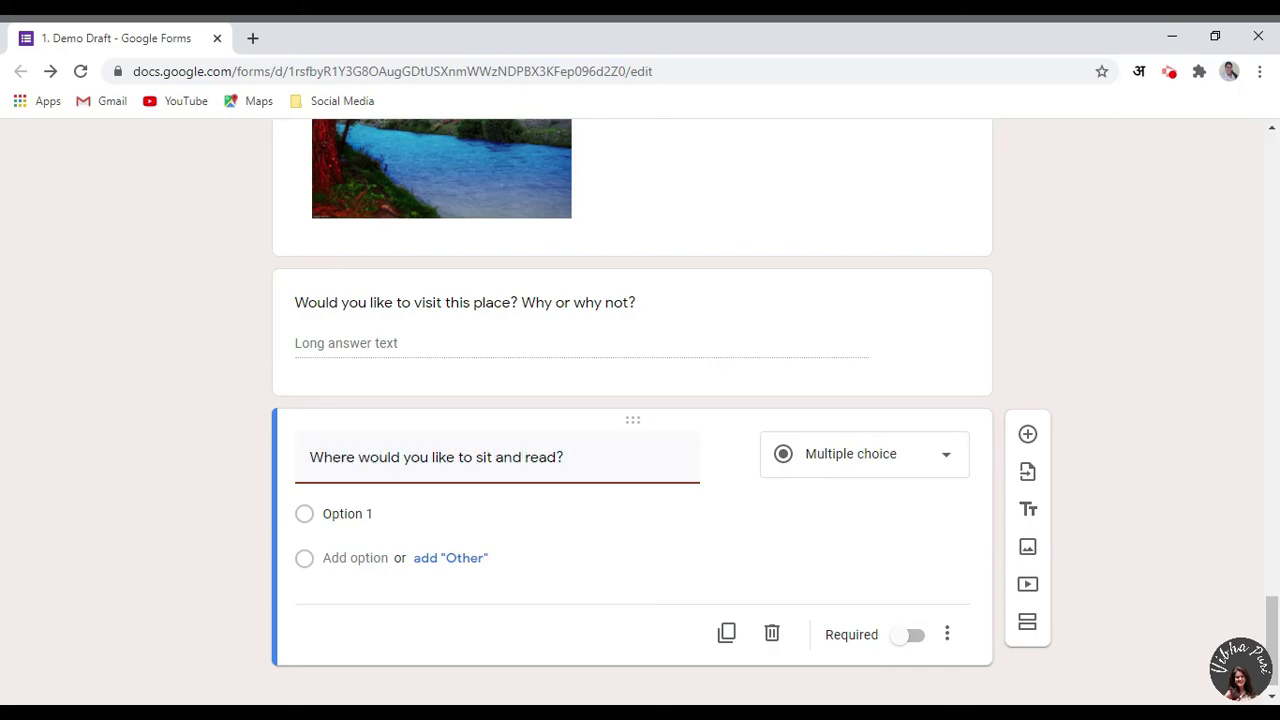
left_click(920, 462)
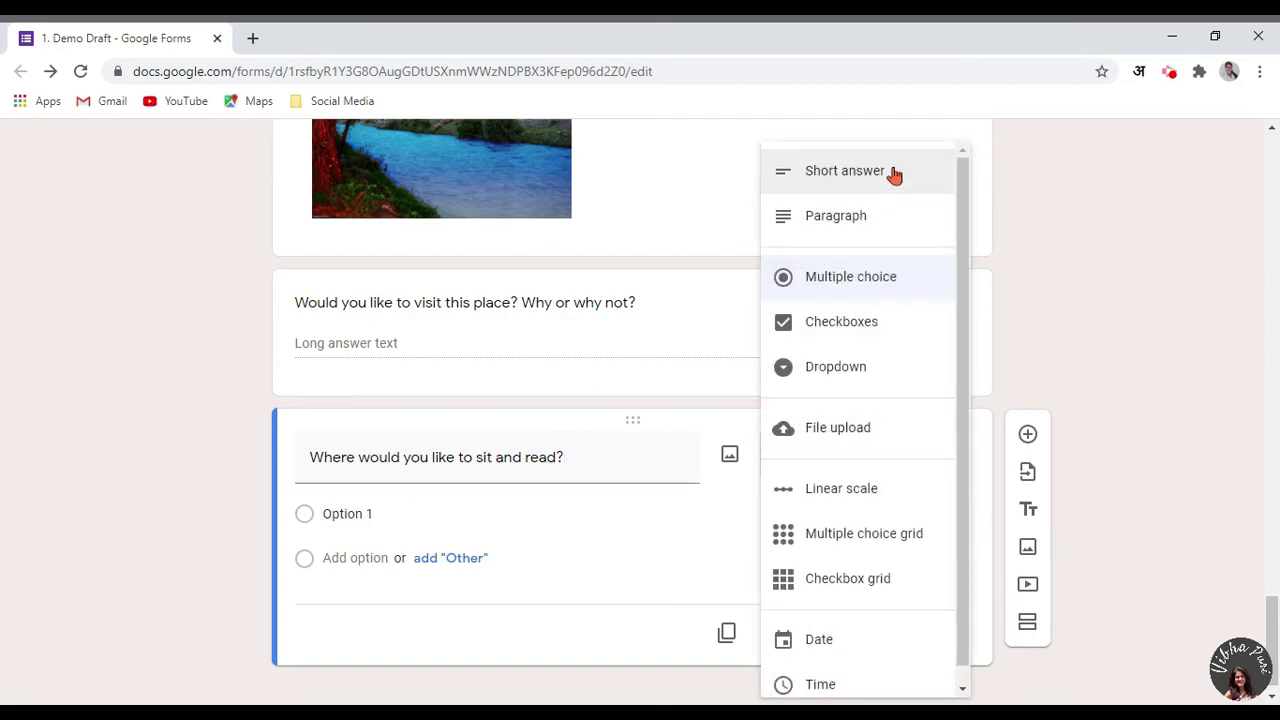
left_click(893, 173)
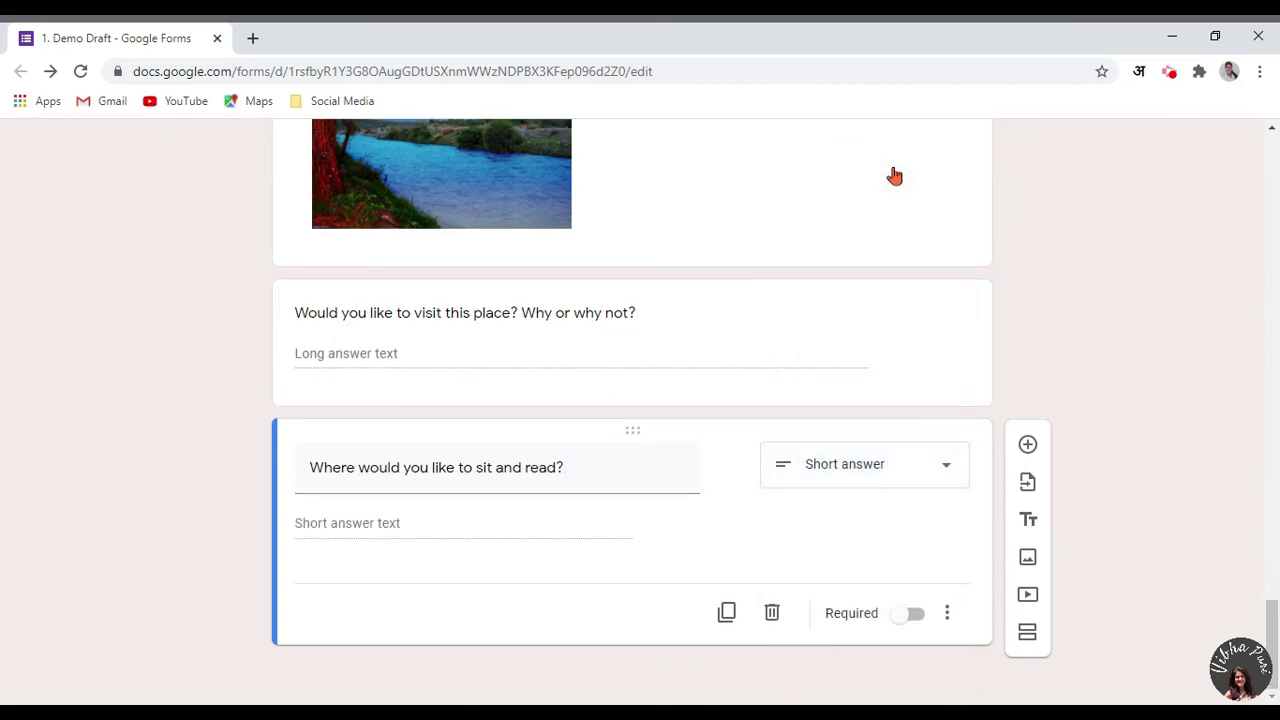
left_click(1200, 494)
Start adding a video after the sit-and-read question and search YouTube for "types of triangles".
left_click(1028, 600)
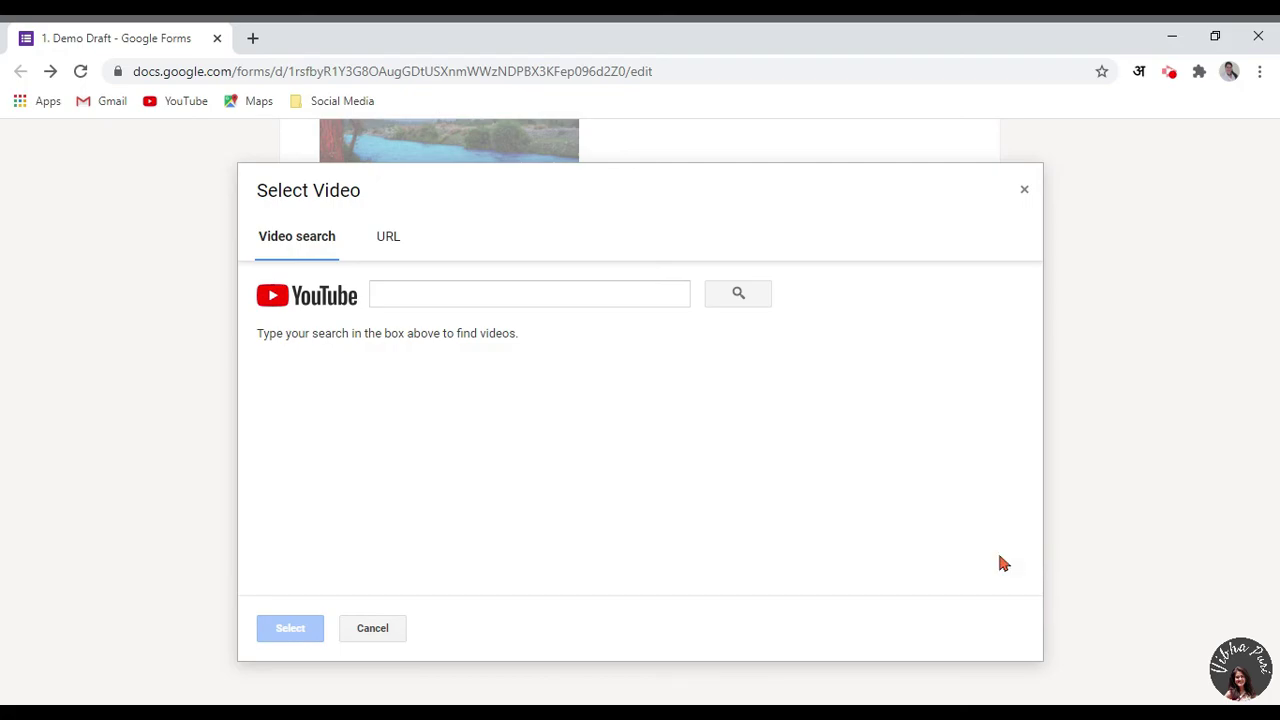
left_click(389, 240)
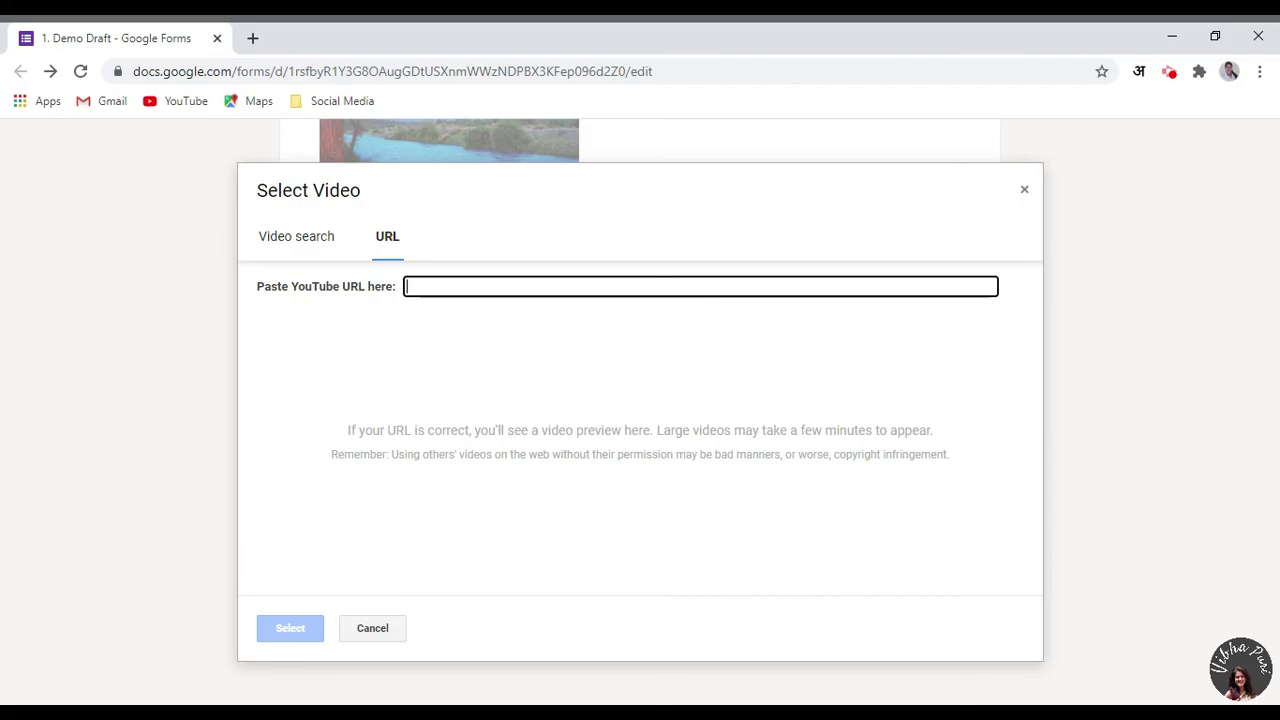
left_click(313, 246)
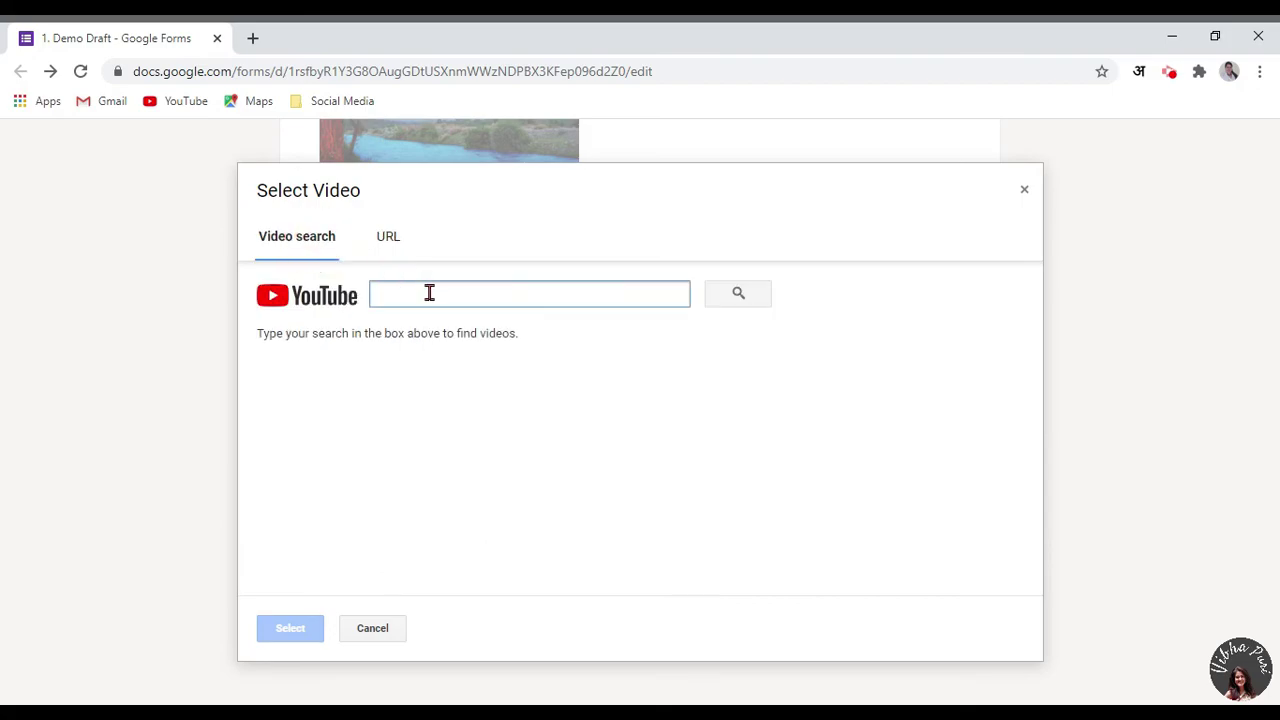
type("typ")
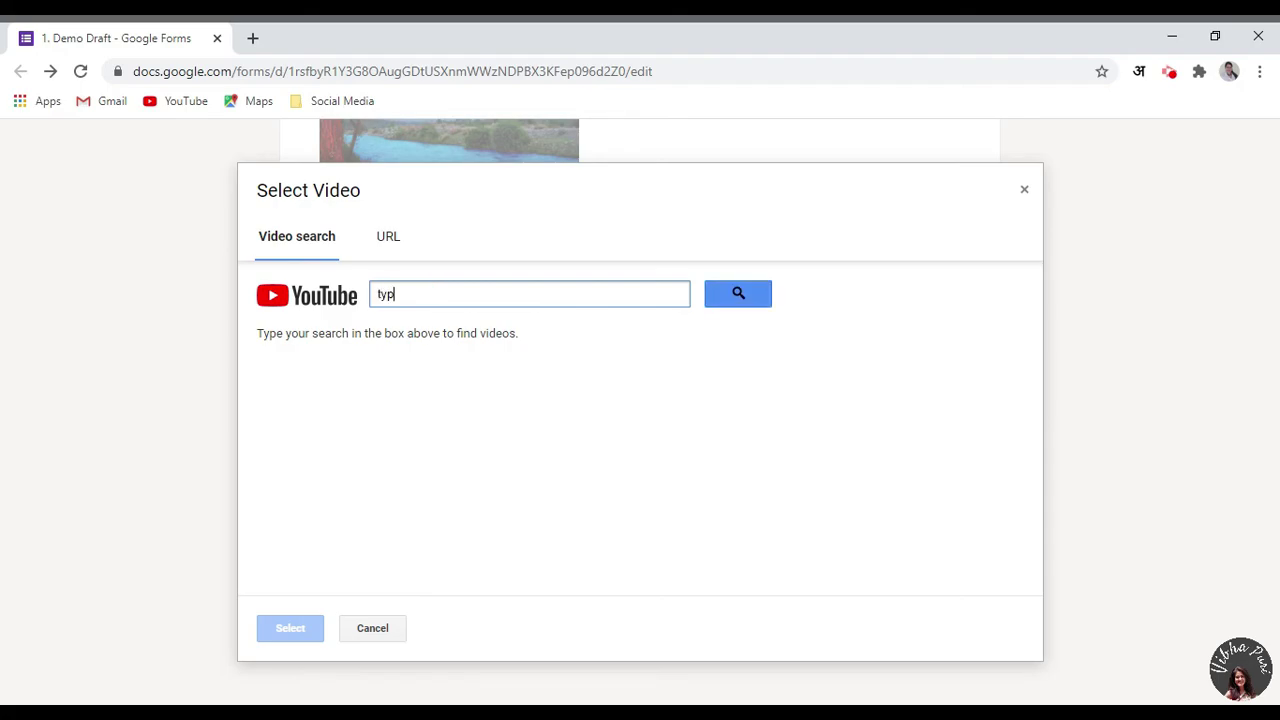
type("es of triangles")
key("Return")
Insert the Don't Memorise video on the different types of triangles and title it "Watch the video and answer the questions that follow.".
left_click(467, 370)
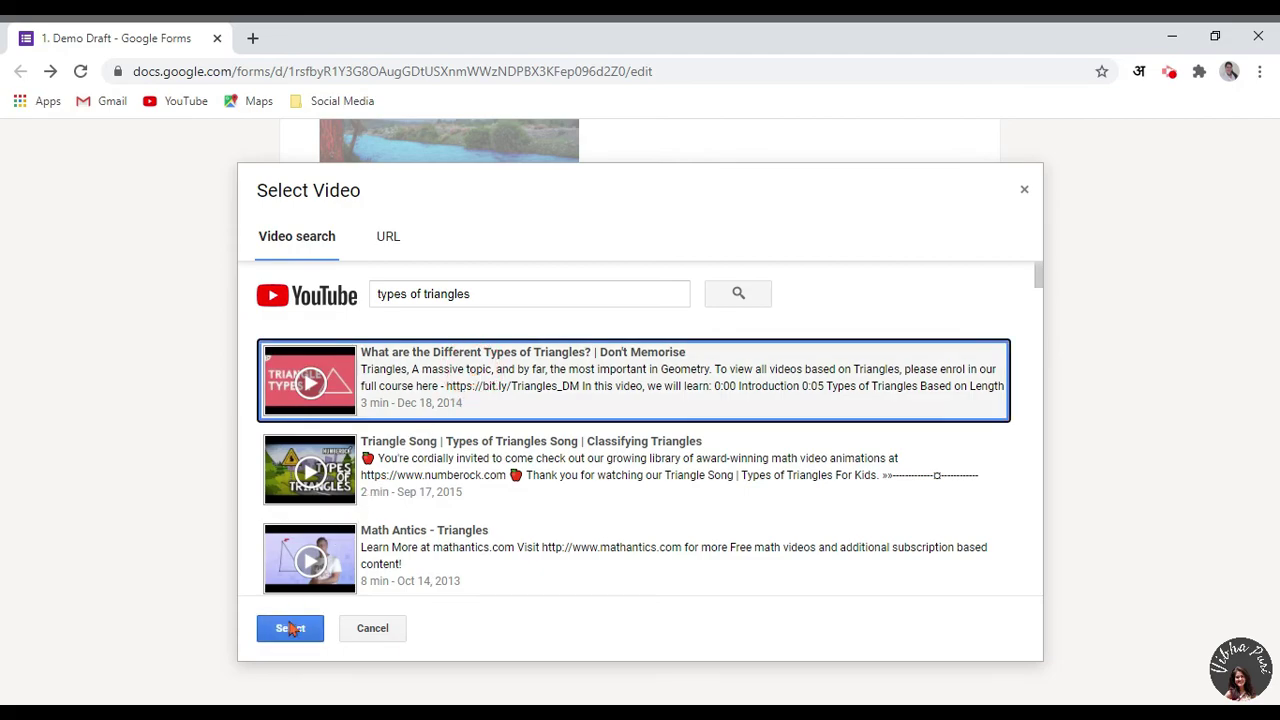
scroll(405, 515, "down", 3)
scroll(405, 515, "up", 3)
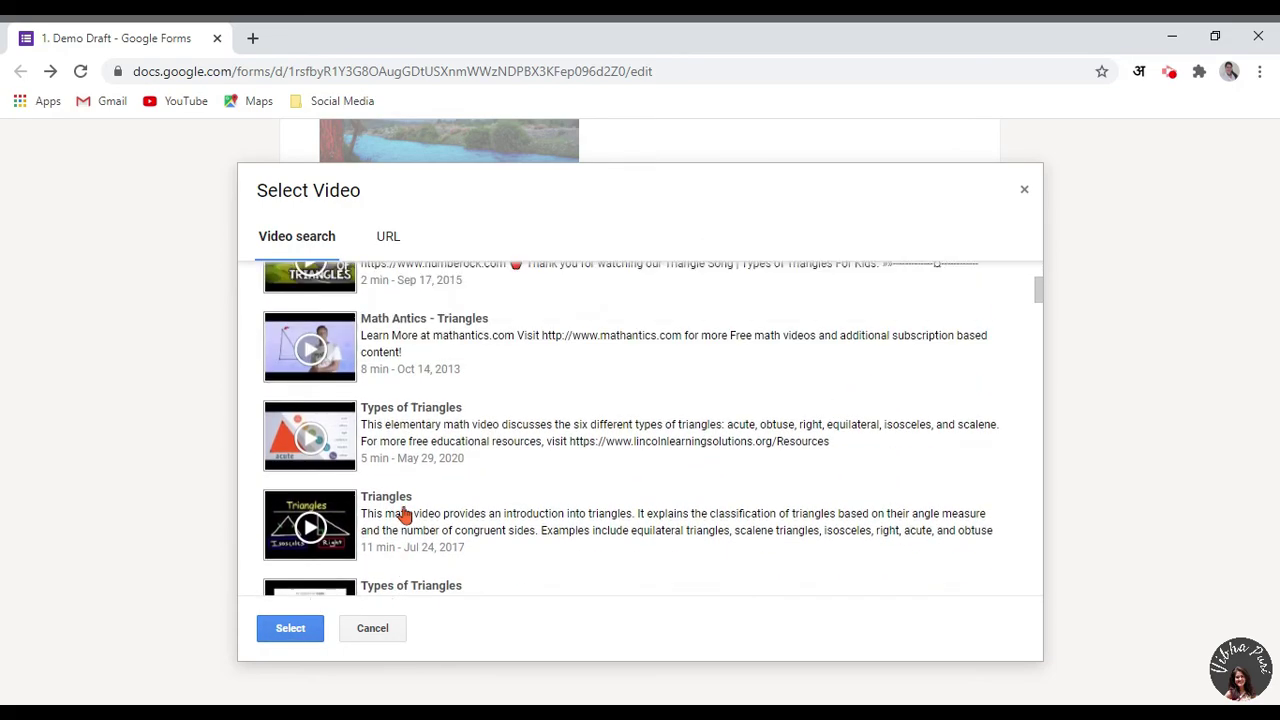
left_click(294, 630)
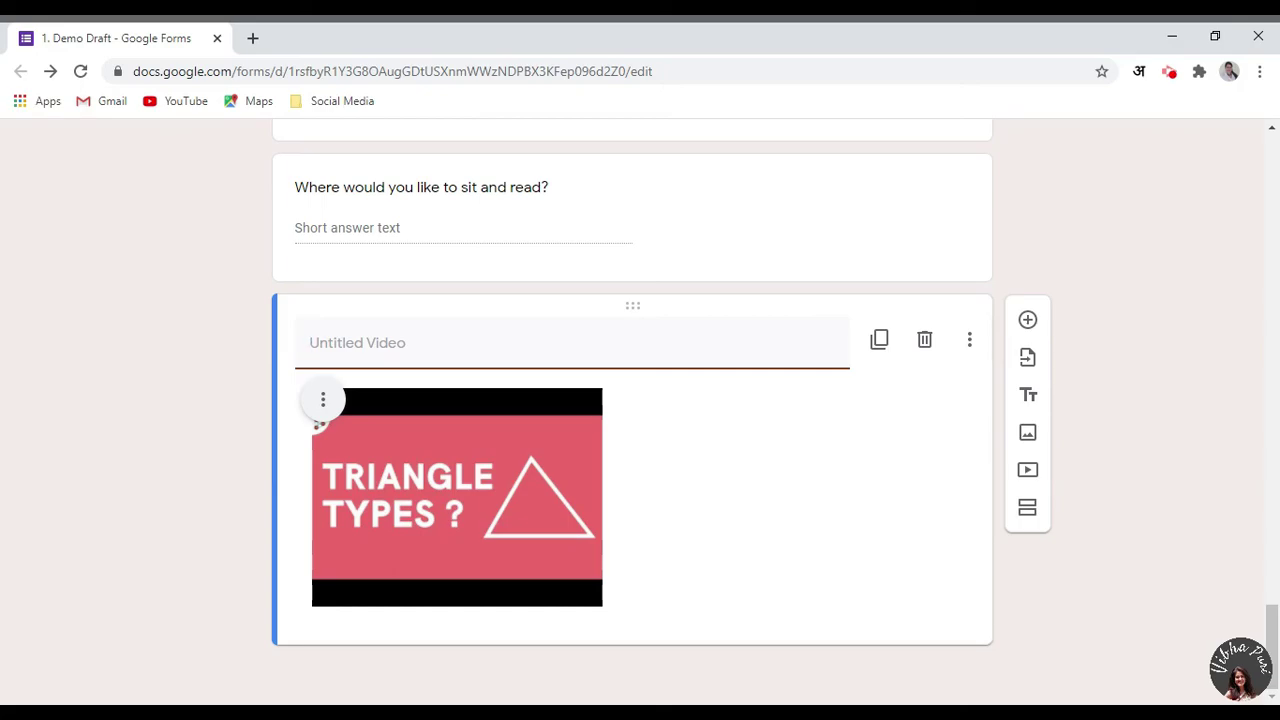
type("Watch the video and answer the questions that follow.")
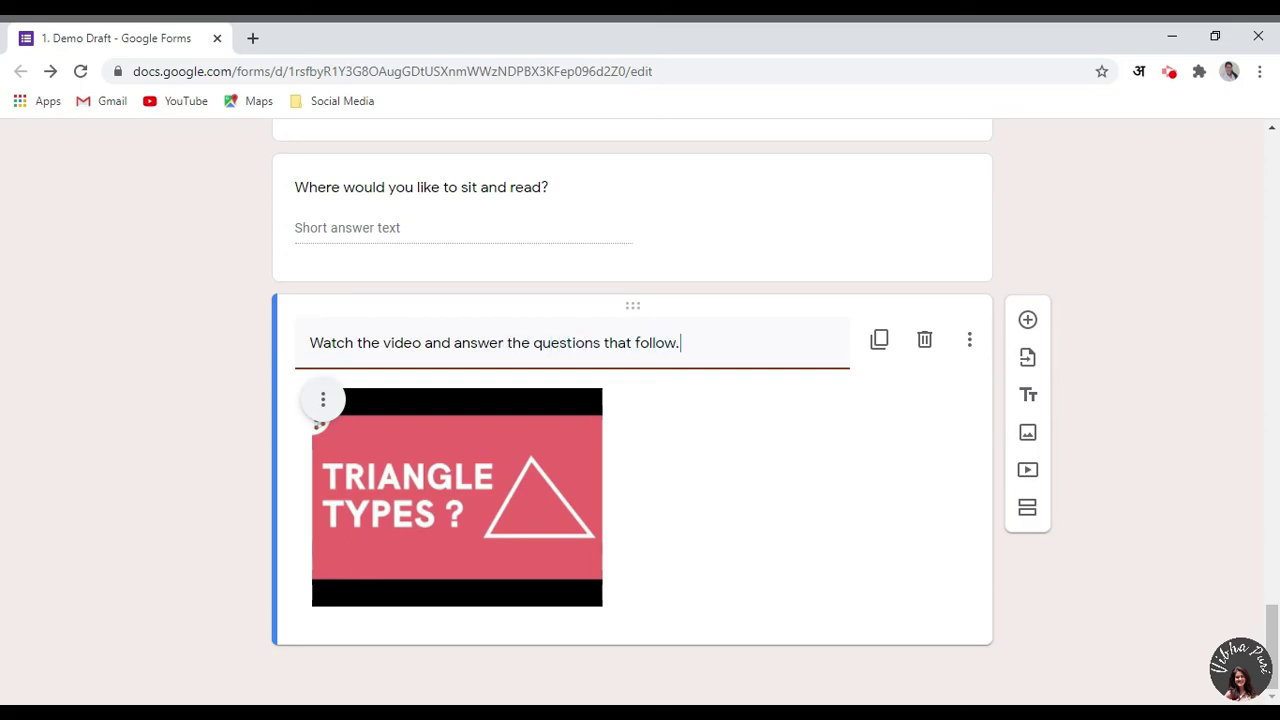
left_click(1126, 427)
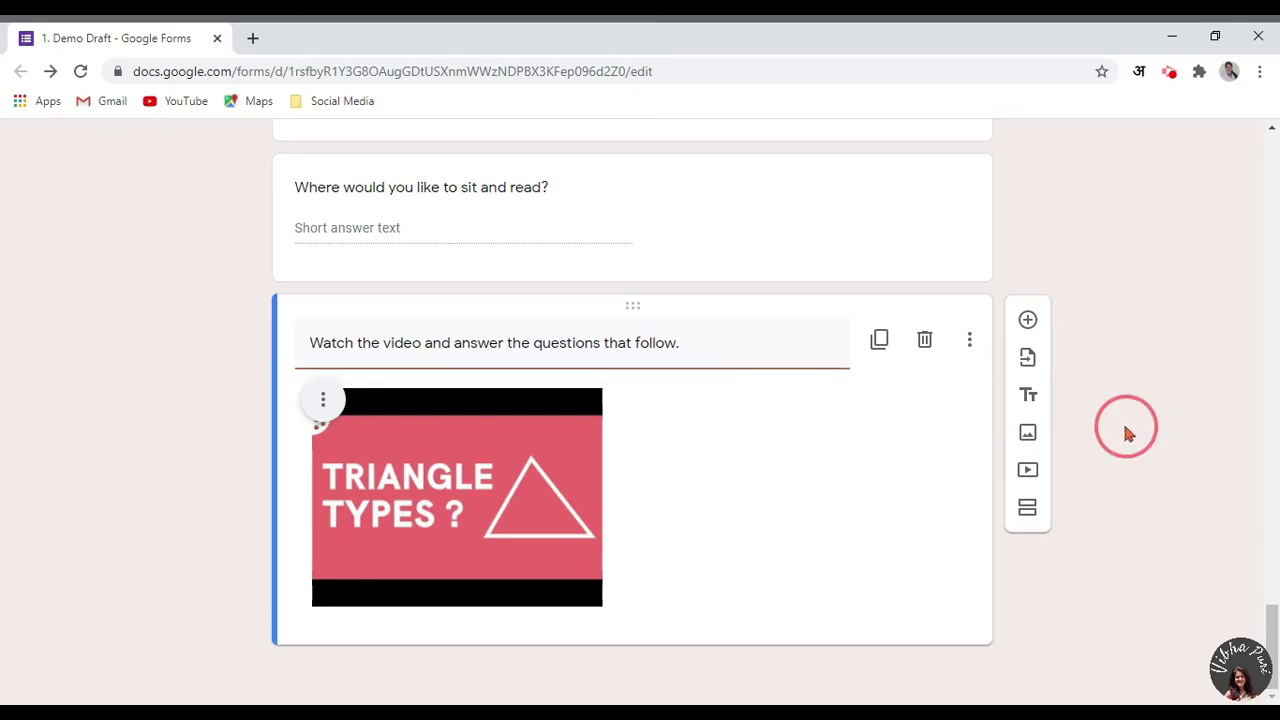
Add a multiple choice question "Which triangle has two equal sides?" below the video with the options Isosceles and Scalene.
left_click(1029, 322)
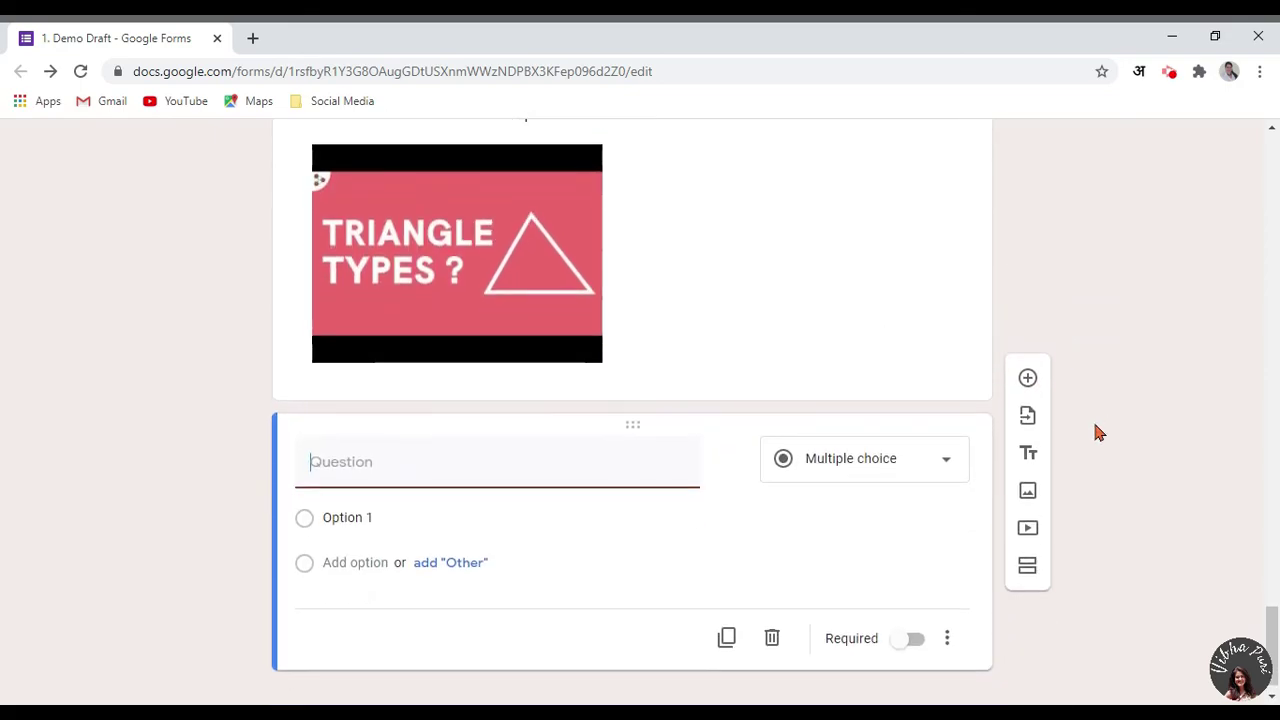
type("Which triangl")
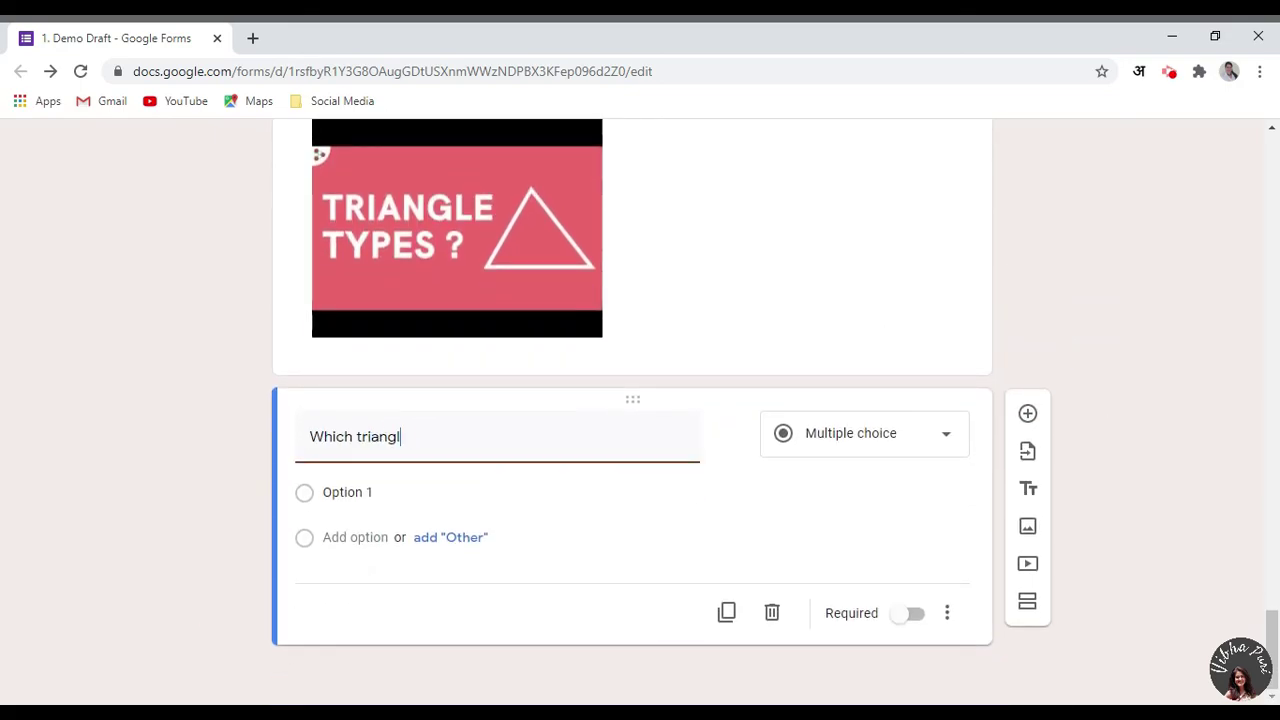
type("e has two rqual sides?")
left_click(397, 491)
type("Isosceles")
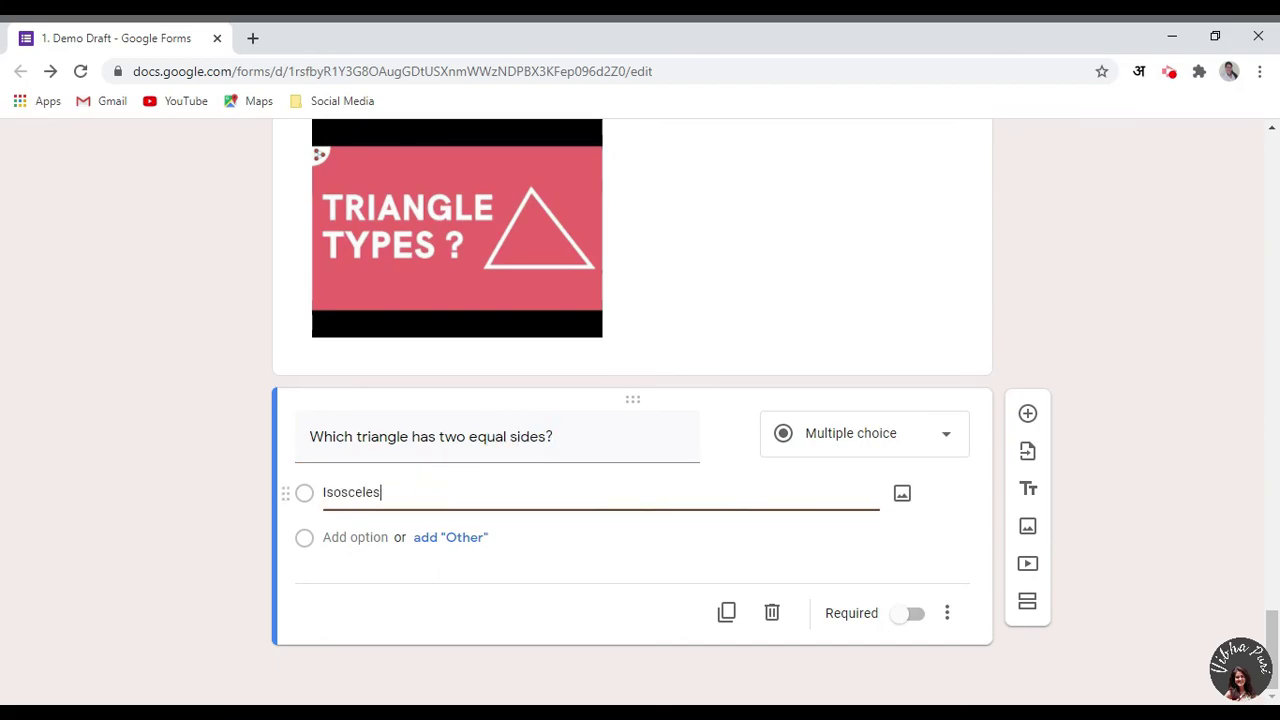
key("Return")
type("Scalene")
left_click(1160, 475)
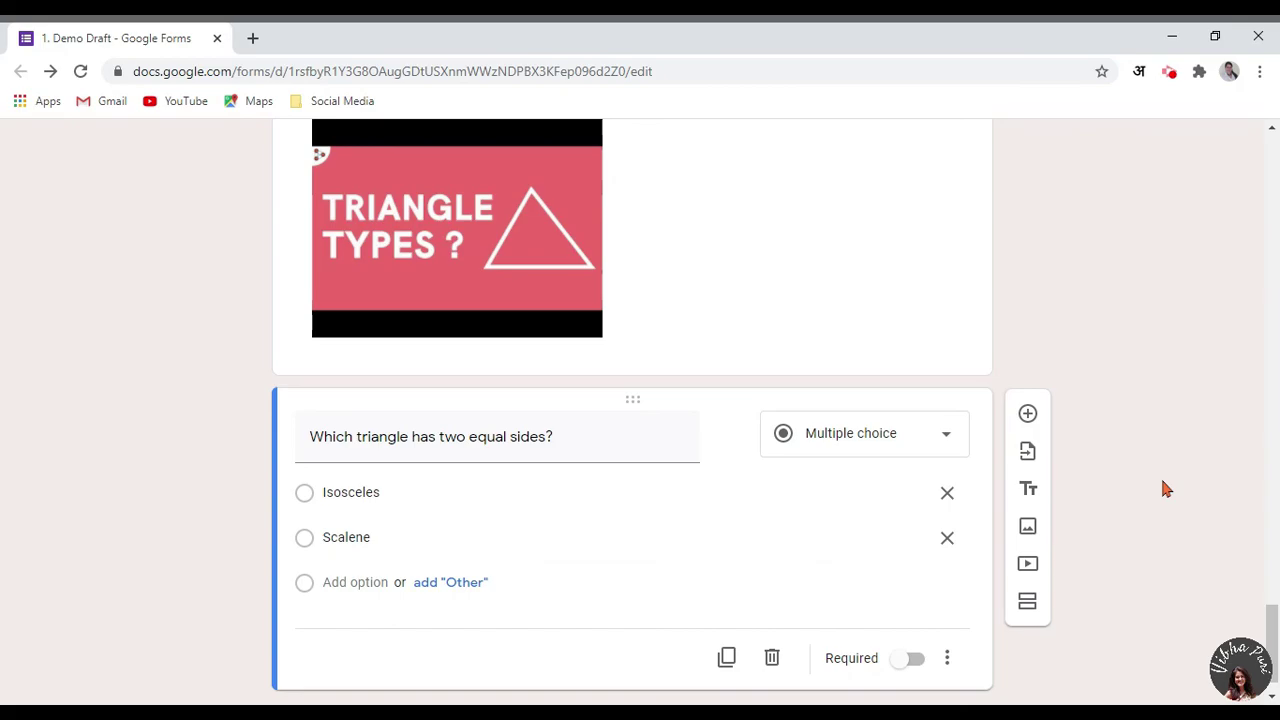
Add another multiple choice question "Which triangle has all unequal sides?" with the options Isosceles and Scalene.
scroll(1163, 488, "down", 1)
left_click(1027, 369)
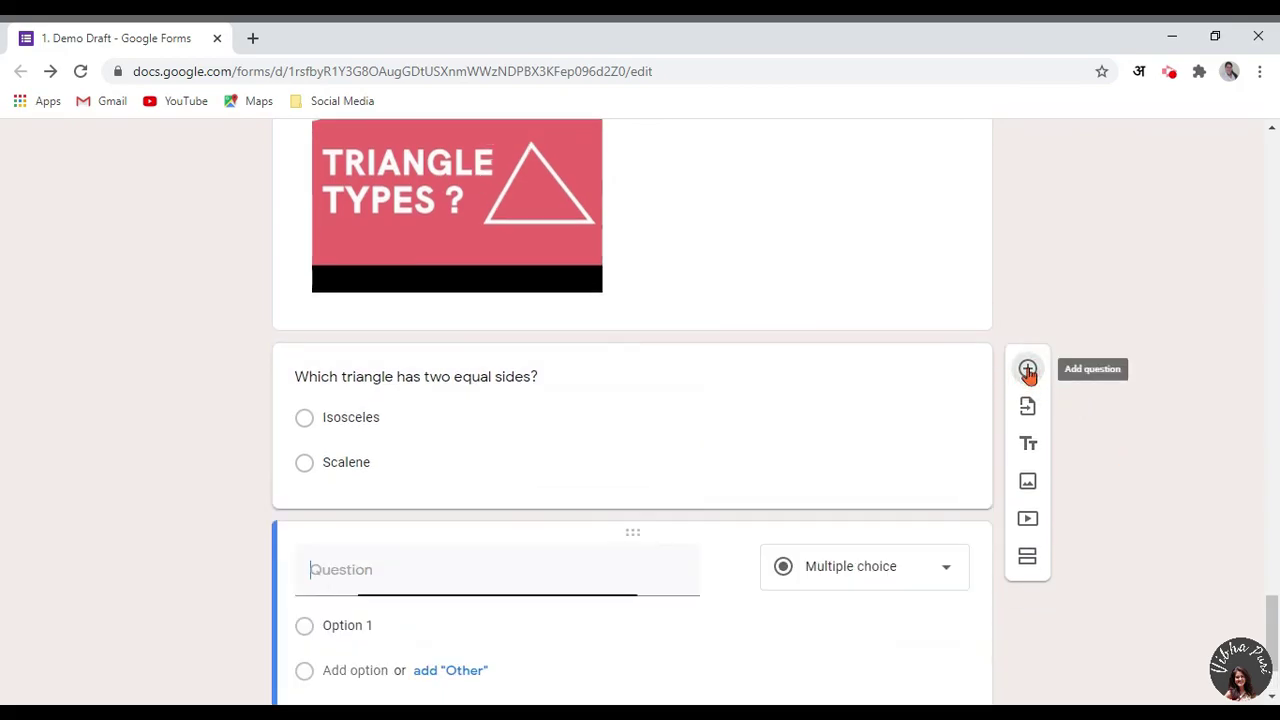
type("Which triangle has all unequla")
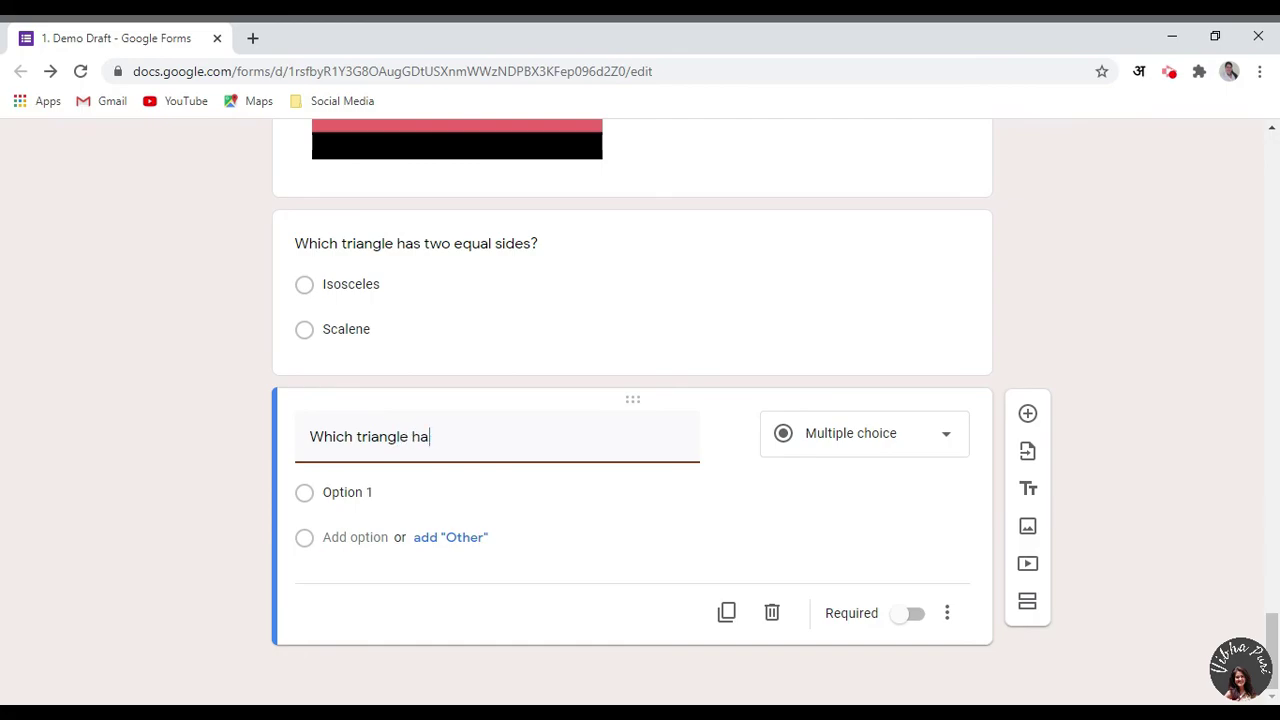
key("BackSpace")
key("BackSpace")
type("al sides?")
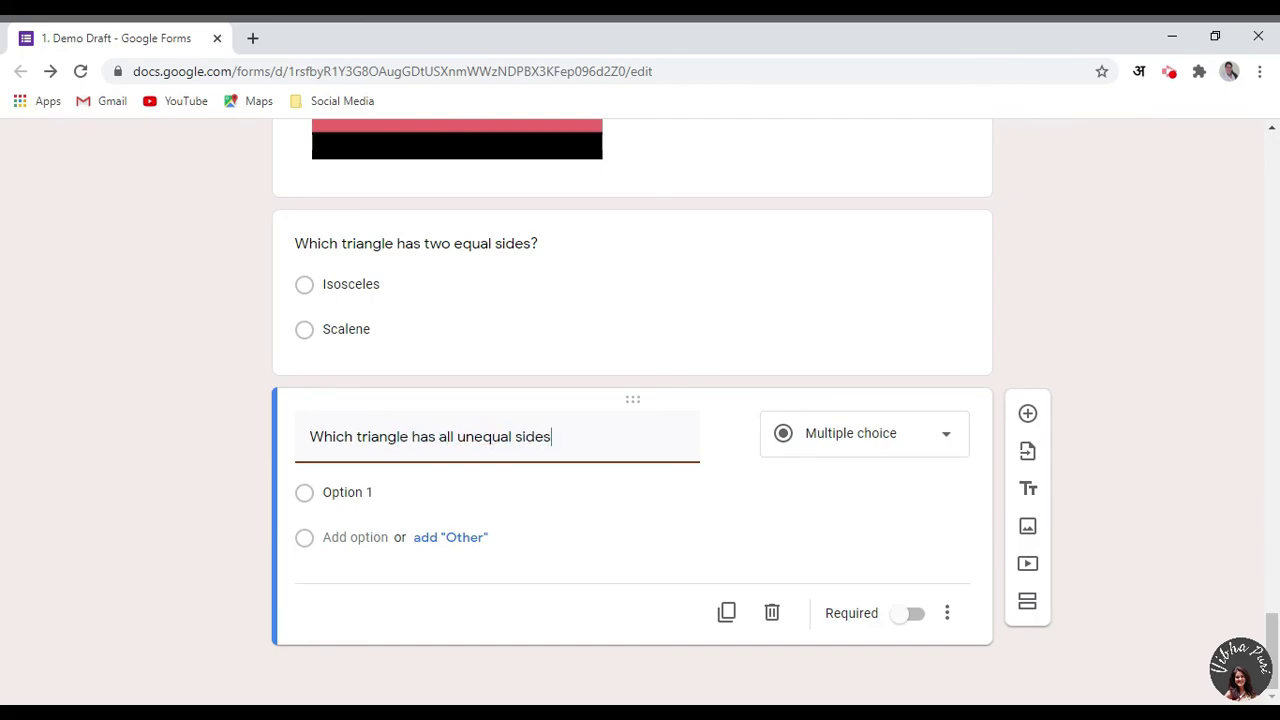
left_click(444, 496)
type("Isoscel")
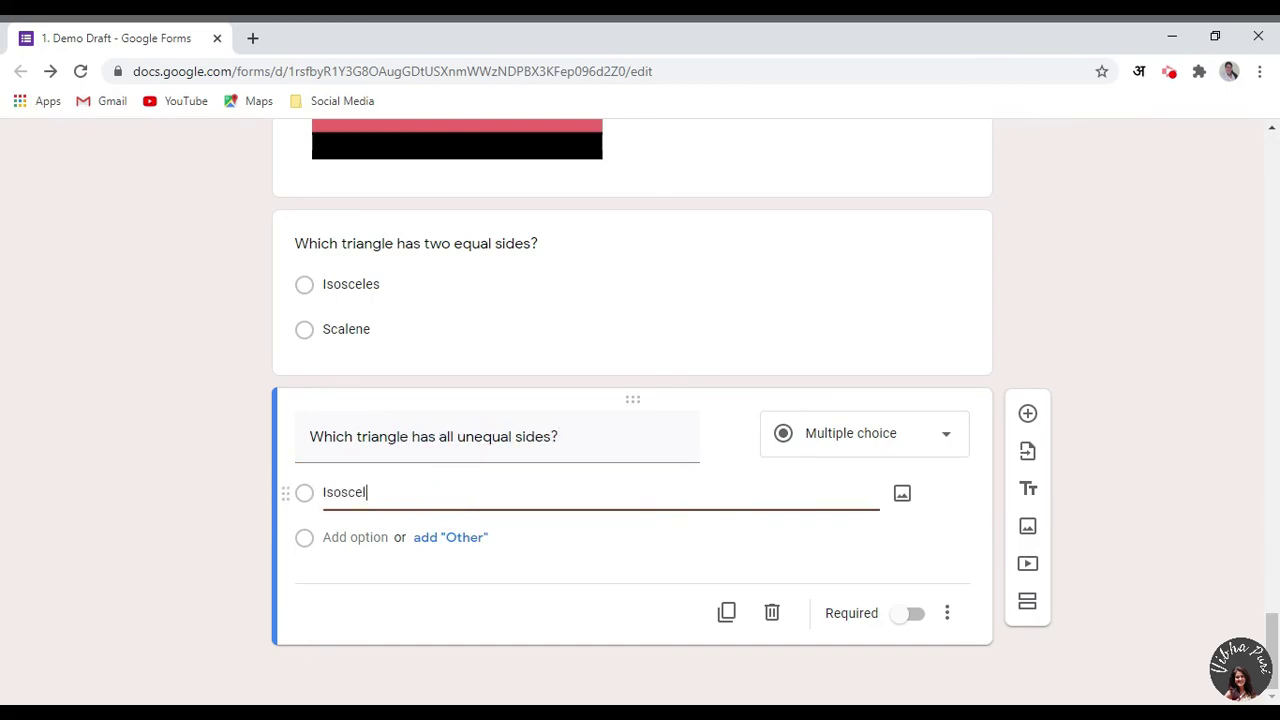
type("es")
key("Return")
type("Scalene")
left_click(1120, 473)
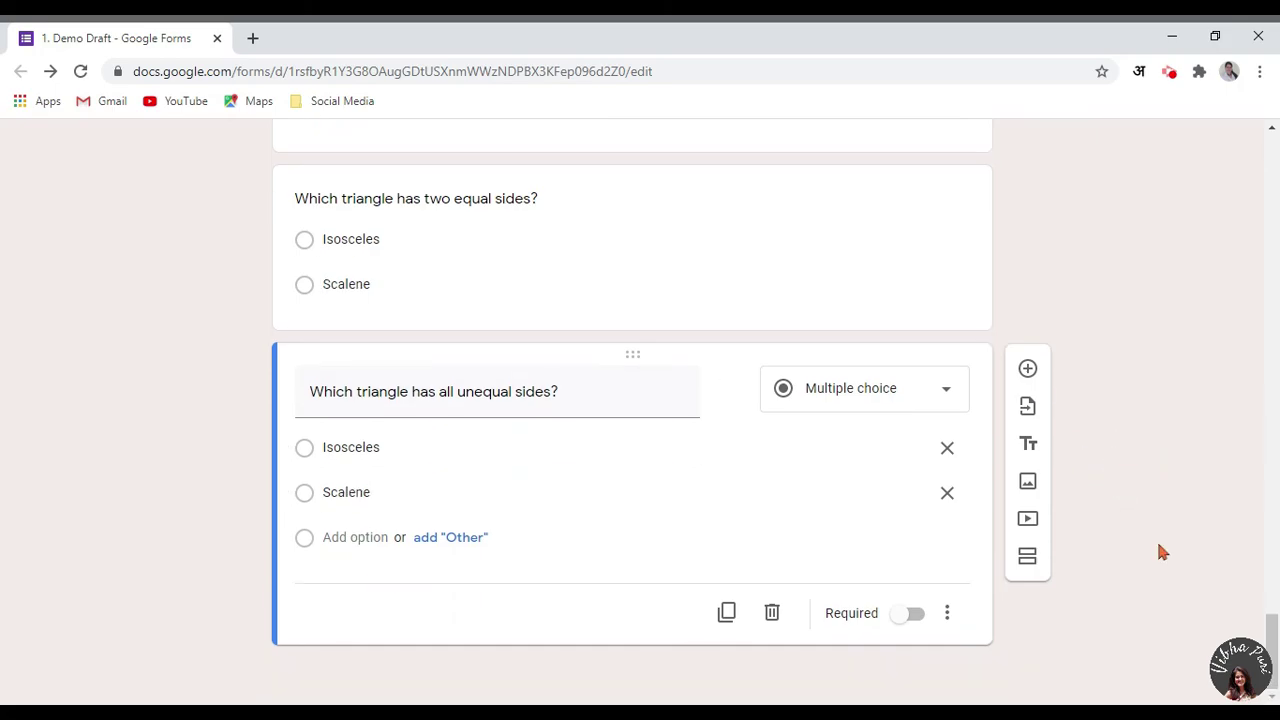
Open a preview of the finished Demo Quiz form as respondents see it.
scroll(1160, 551, "up", 10)
scroll(1160, 550, "up", 15)
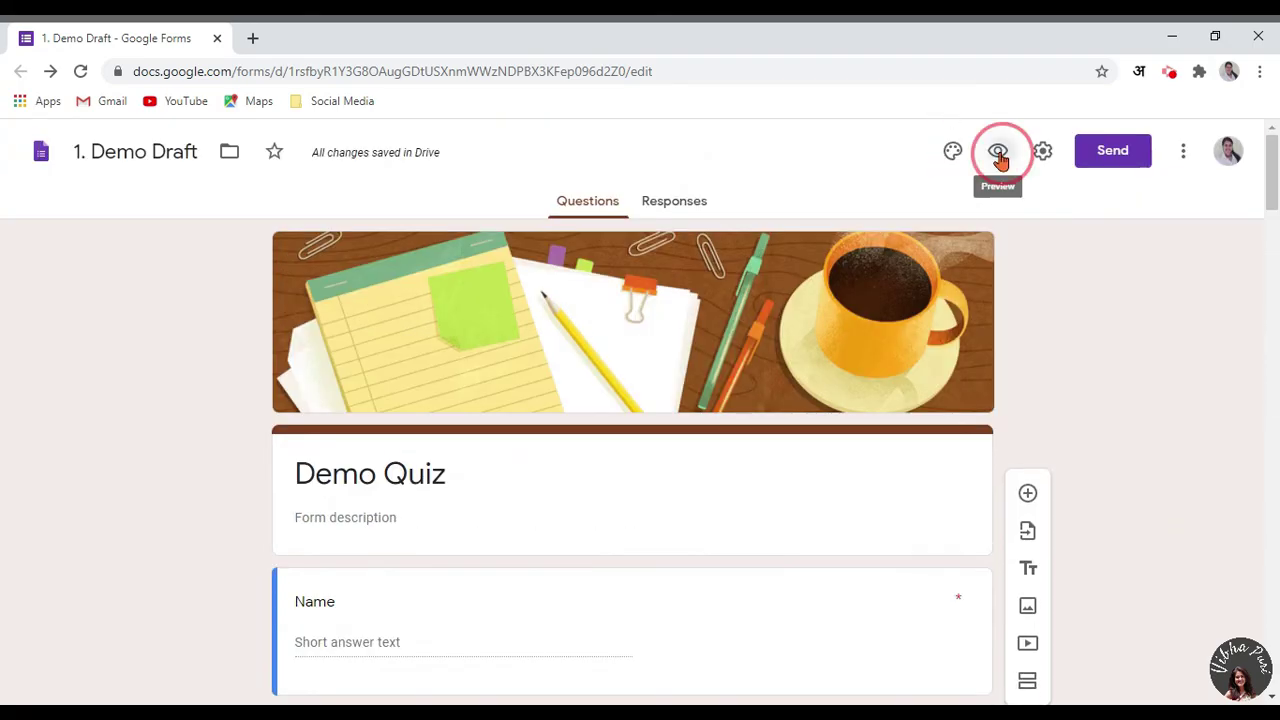
left_click(1000, 150)
Examine the whole previewed quiz, from the name and class questions through the image and video sections to the end, and return to its start.
scroll(1074, 346, "down", 1)
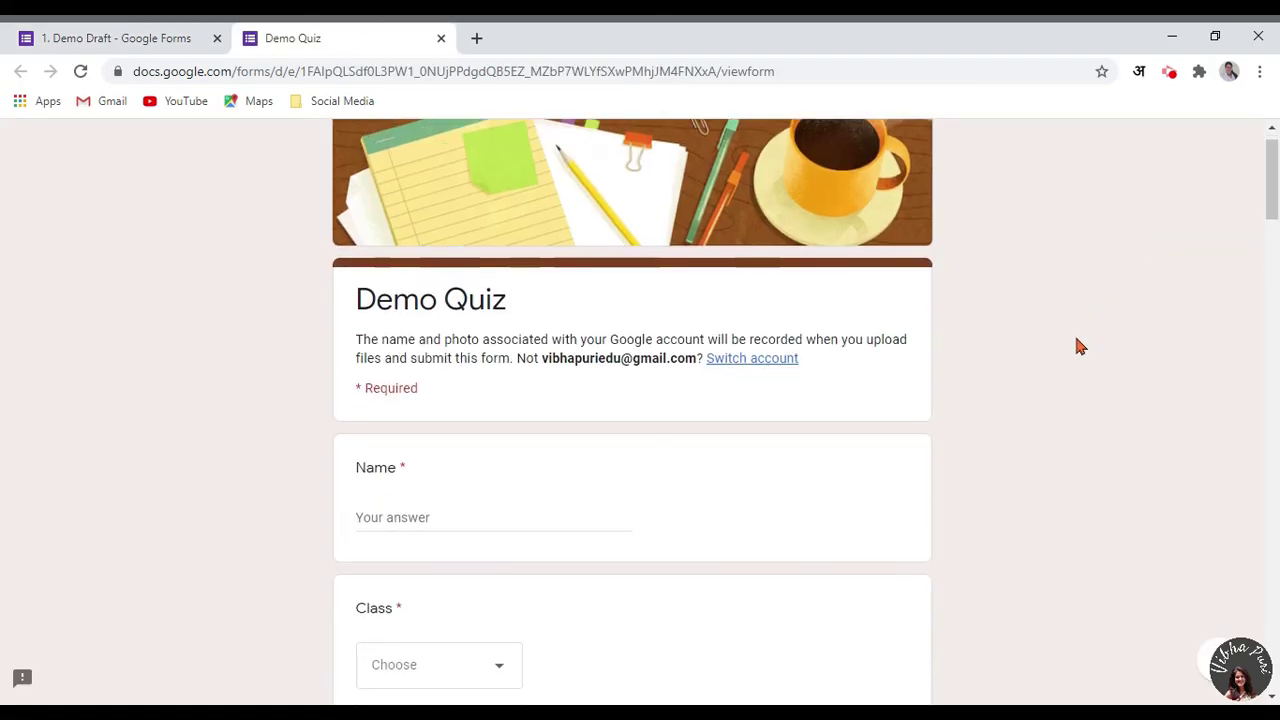
scroll(622, 490, "down", 3)
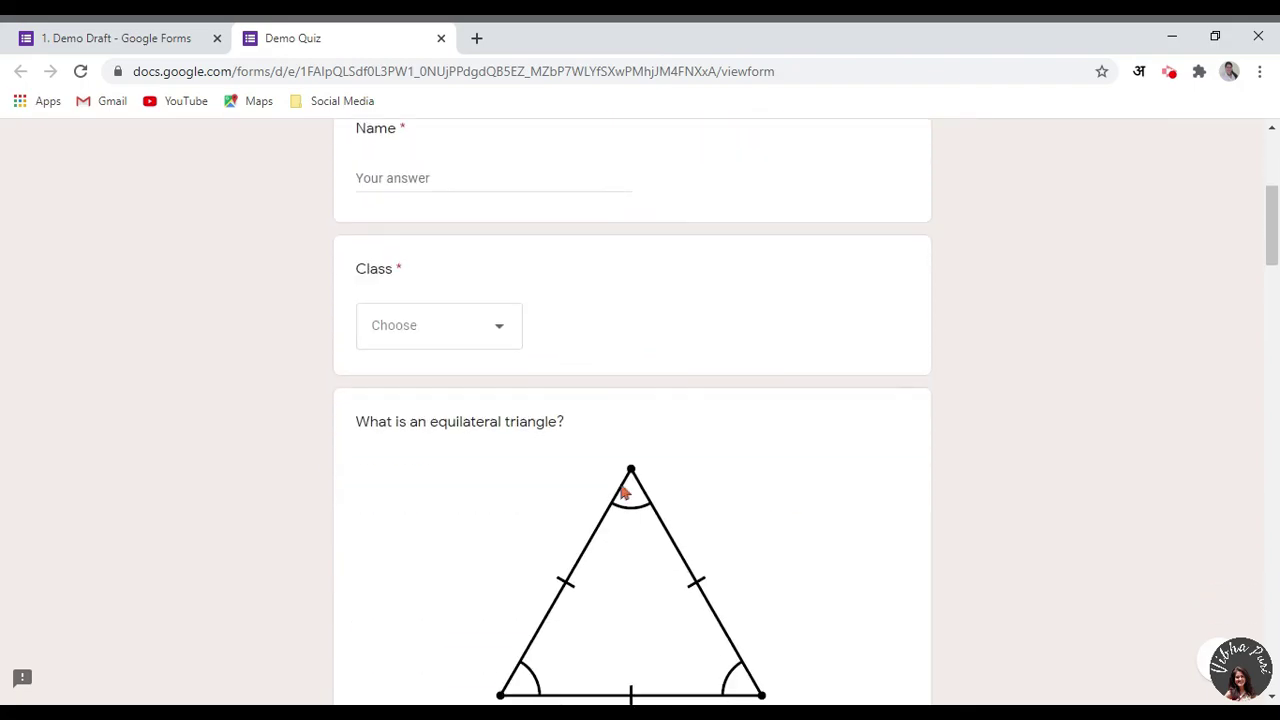
scroll(763, 451, "down", 3)
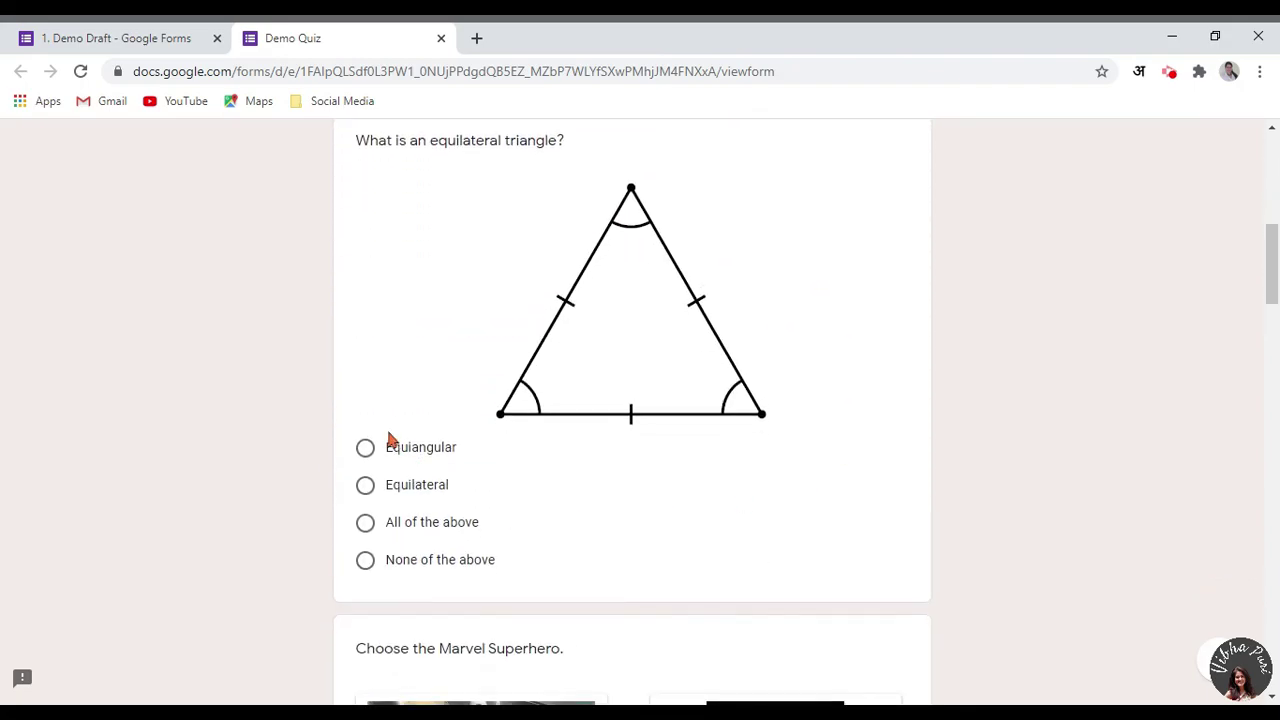
scroll(574, 589, "down", 6)
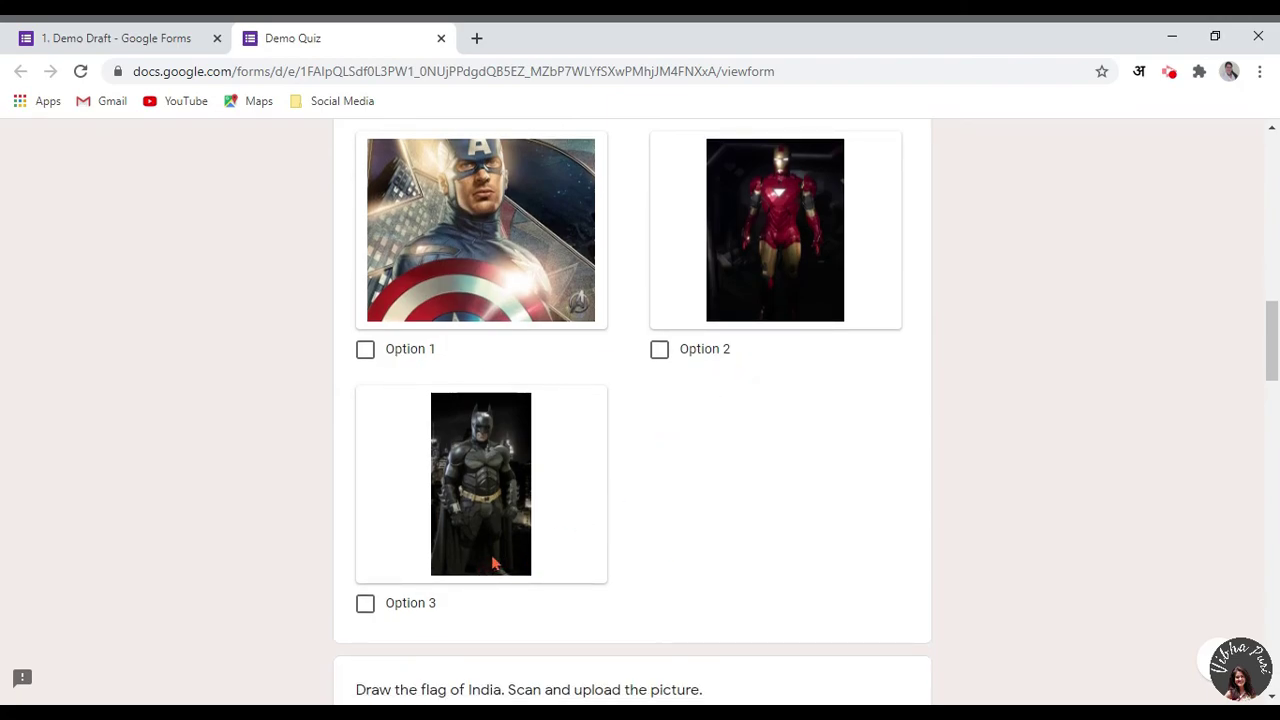
scroll(549, 566, "down", 3)
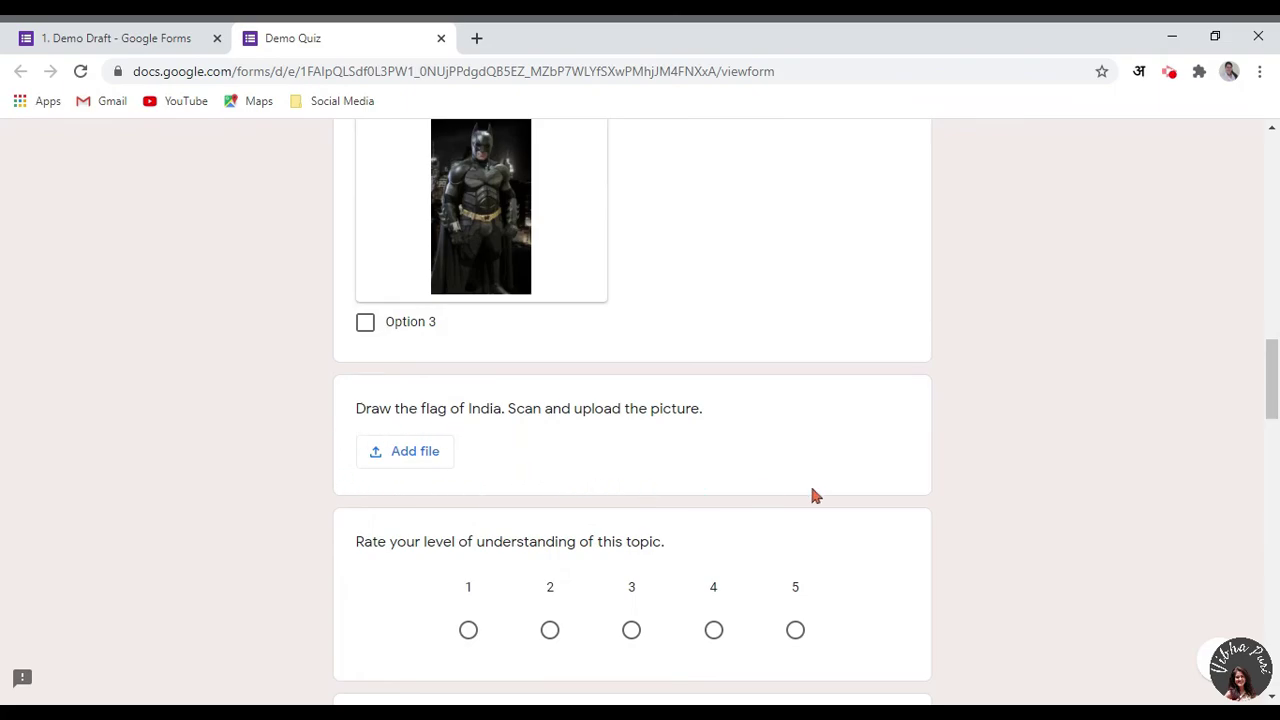
scroll(814, 494, "down", 2)
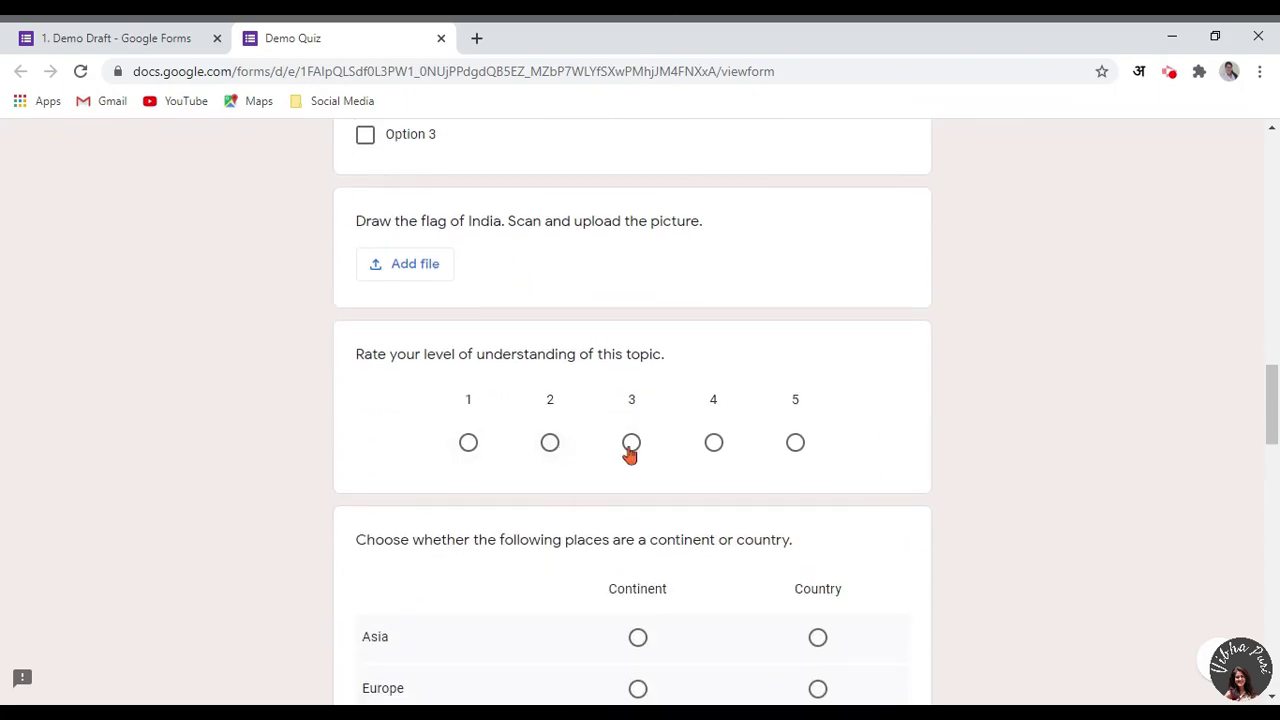
scroll(1043, 462, "down", 3)
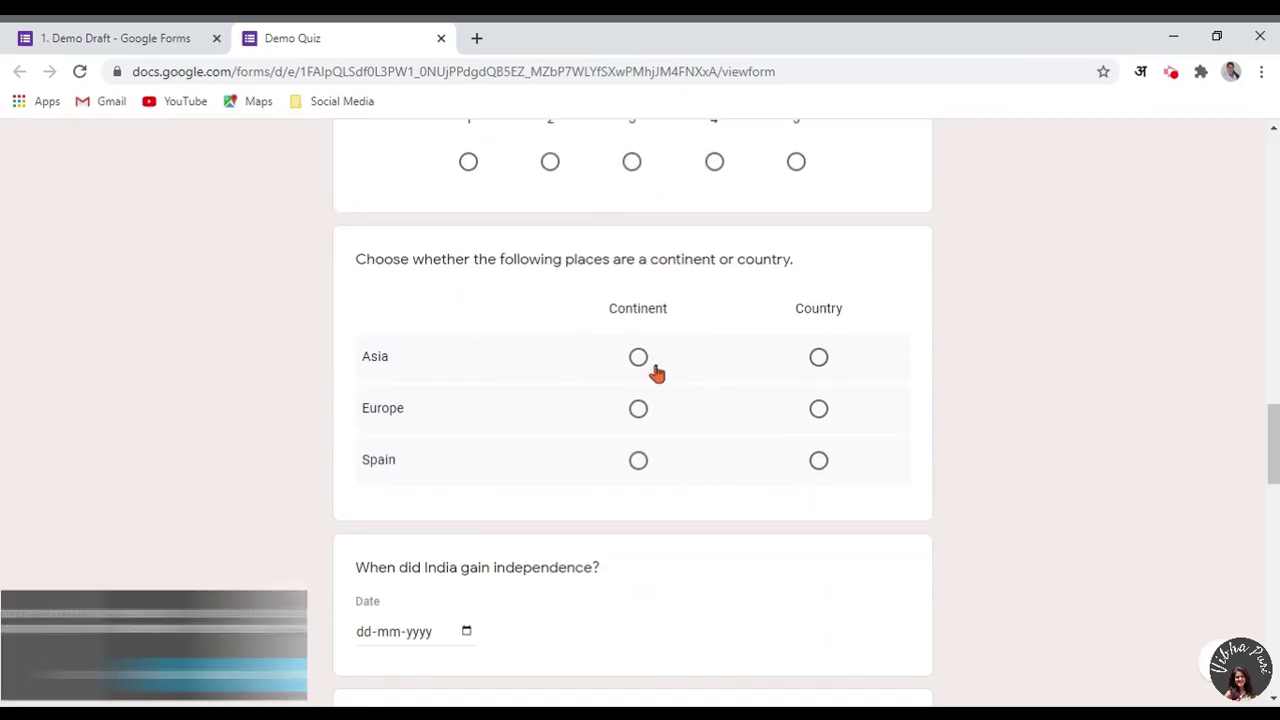
scroll(982, 490, "down", 1)
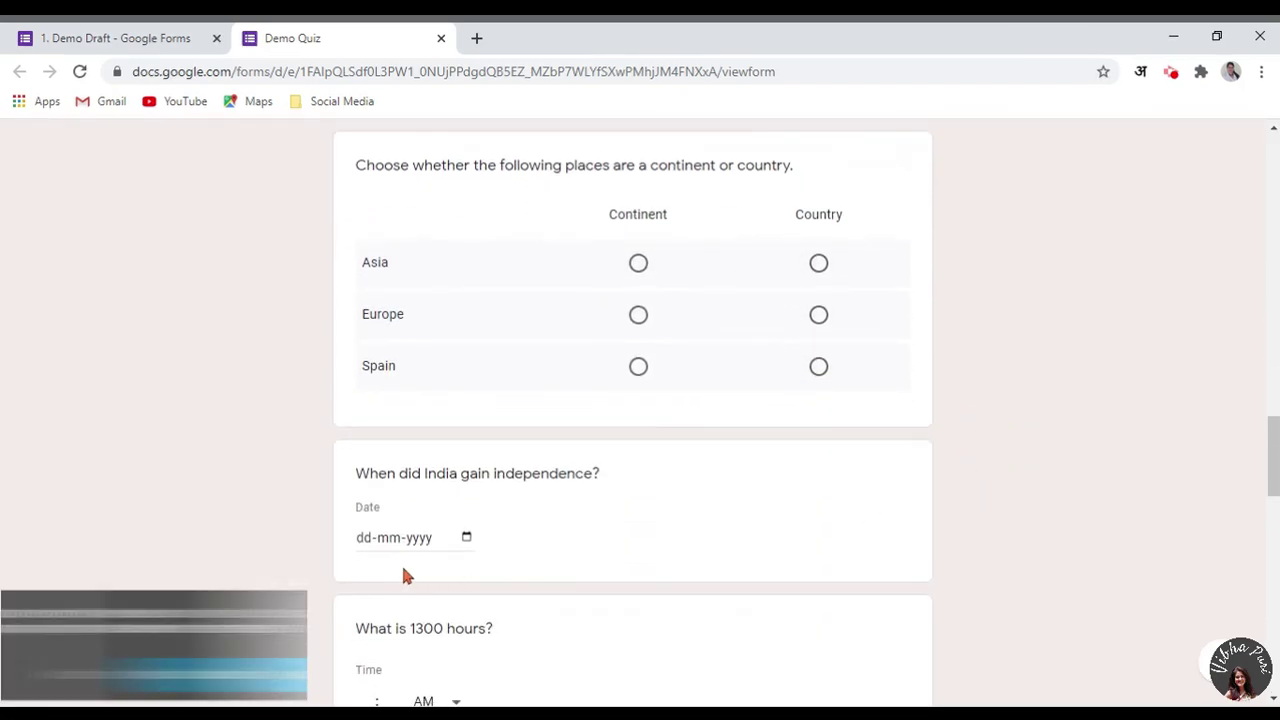
scroll(480, 540, "down", 3)
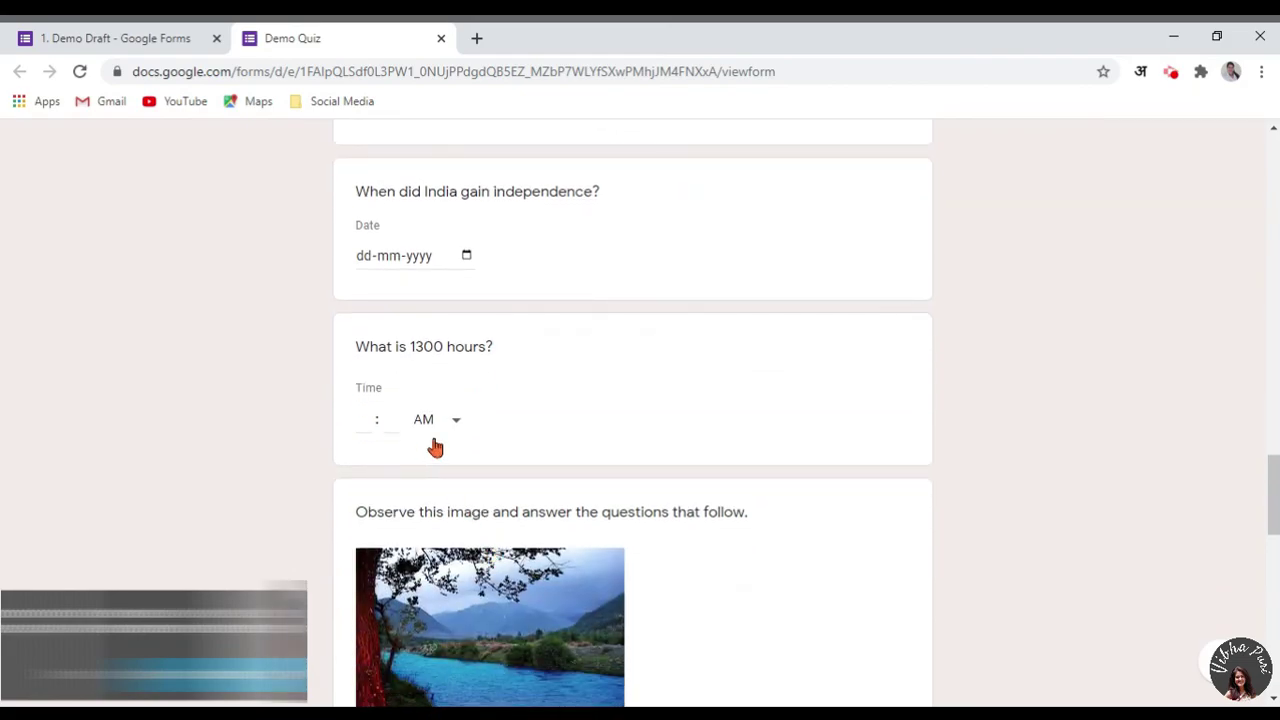
scroll(800, 545, "down", 1)
scroll(1030, 490, "down", 3)
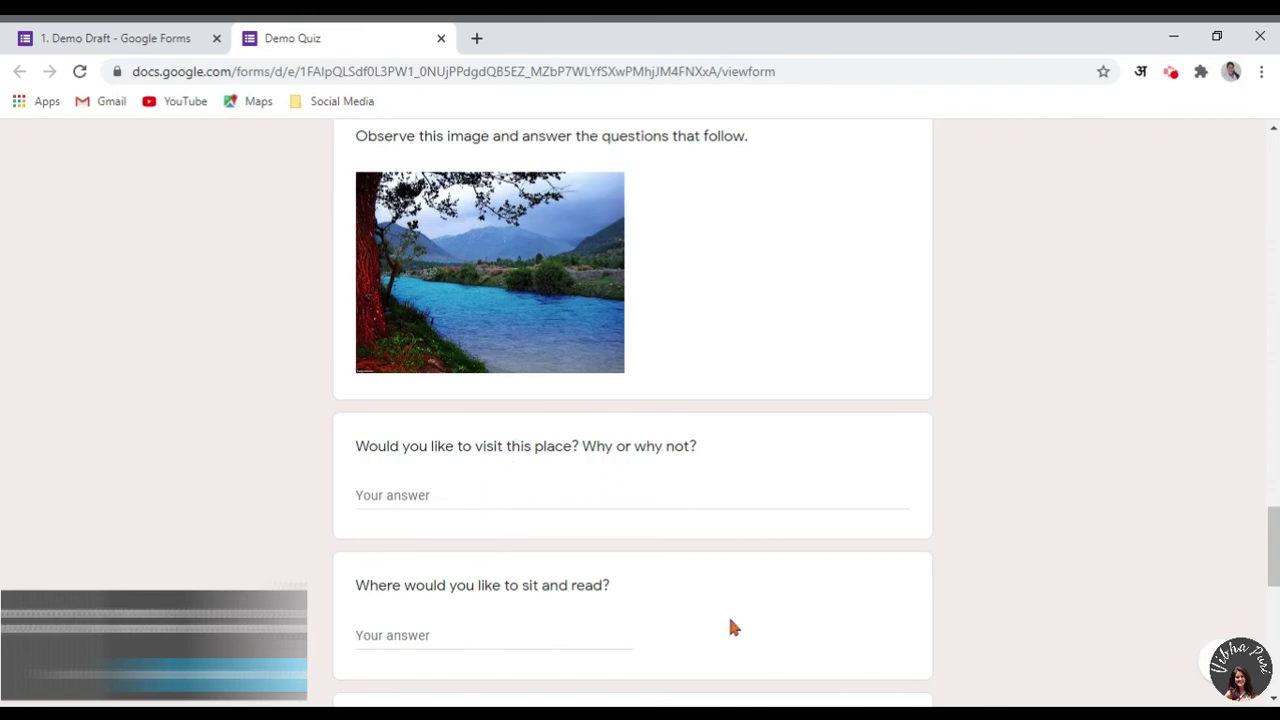
scroll(1003, 551, "down", 5)
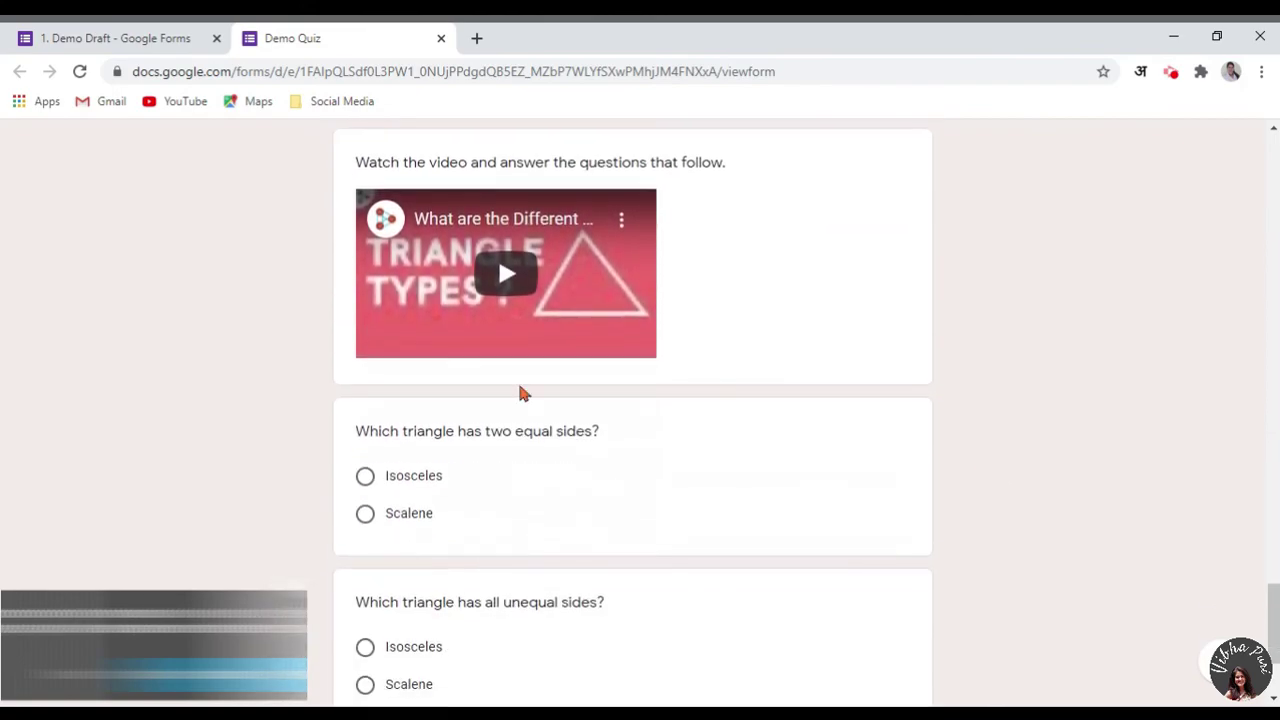
scroll(563, 526, "down", 3)
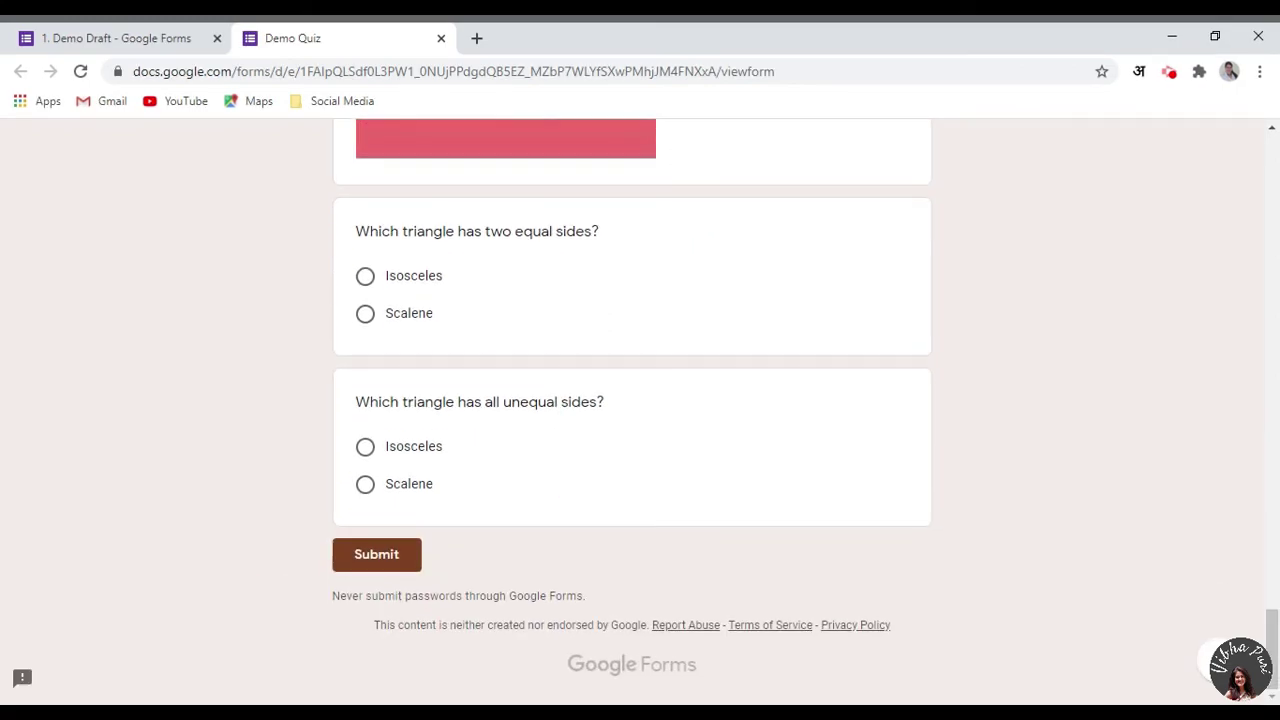
scroll(1070, 465, "up", 15)
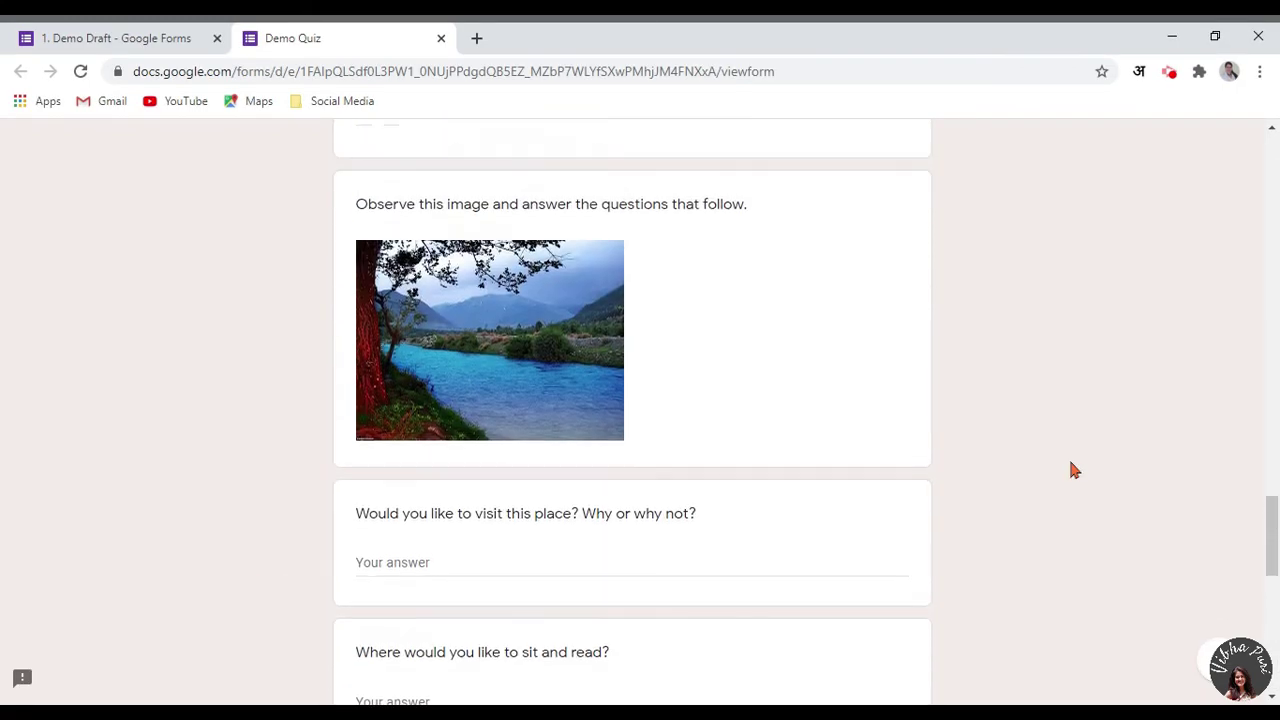
scroll(1070, 468, "up", 15)
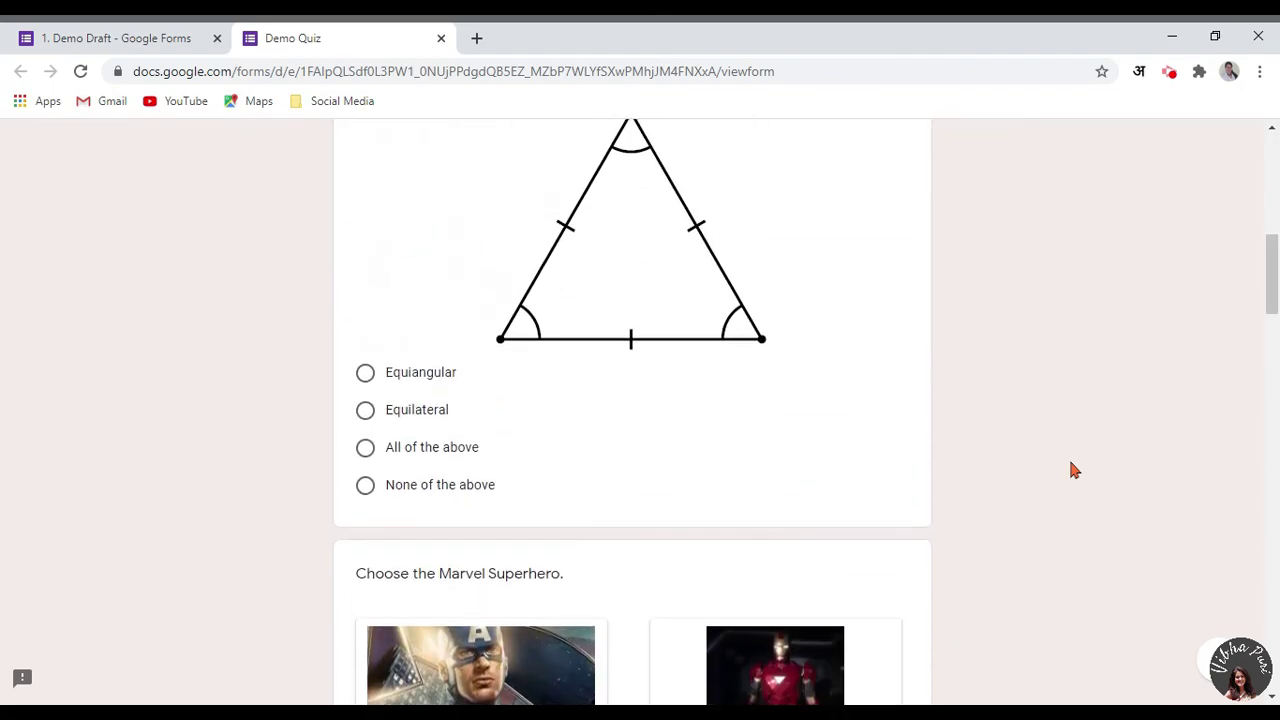
scroll(1071, 466, "up", 4)
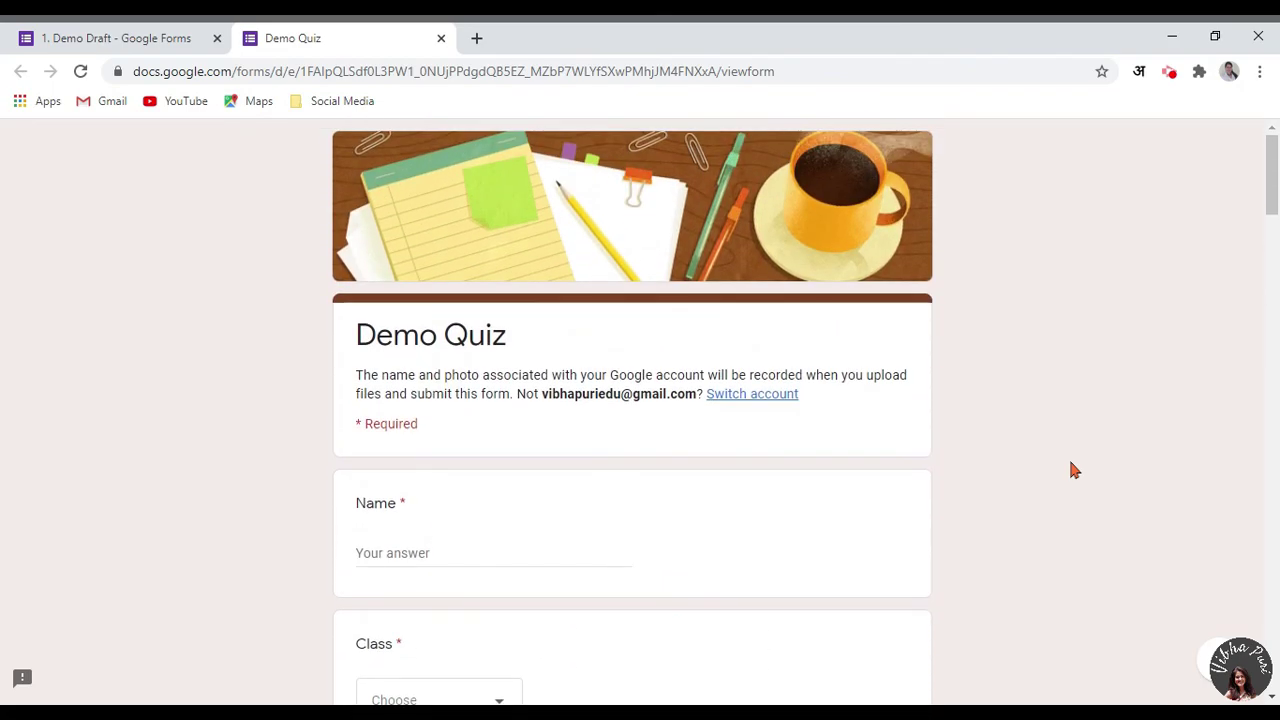